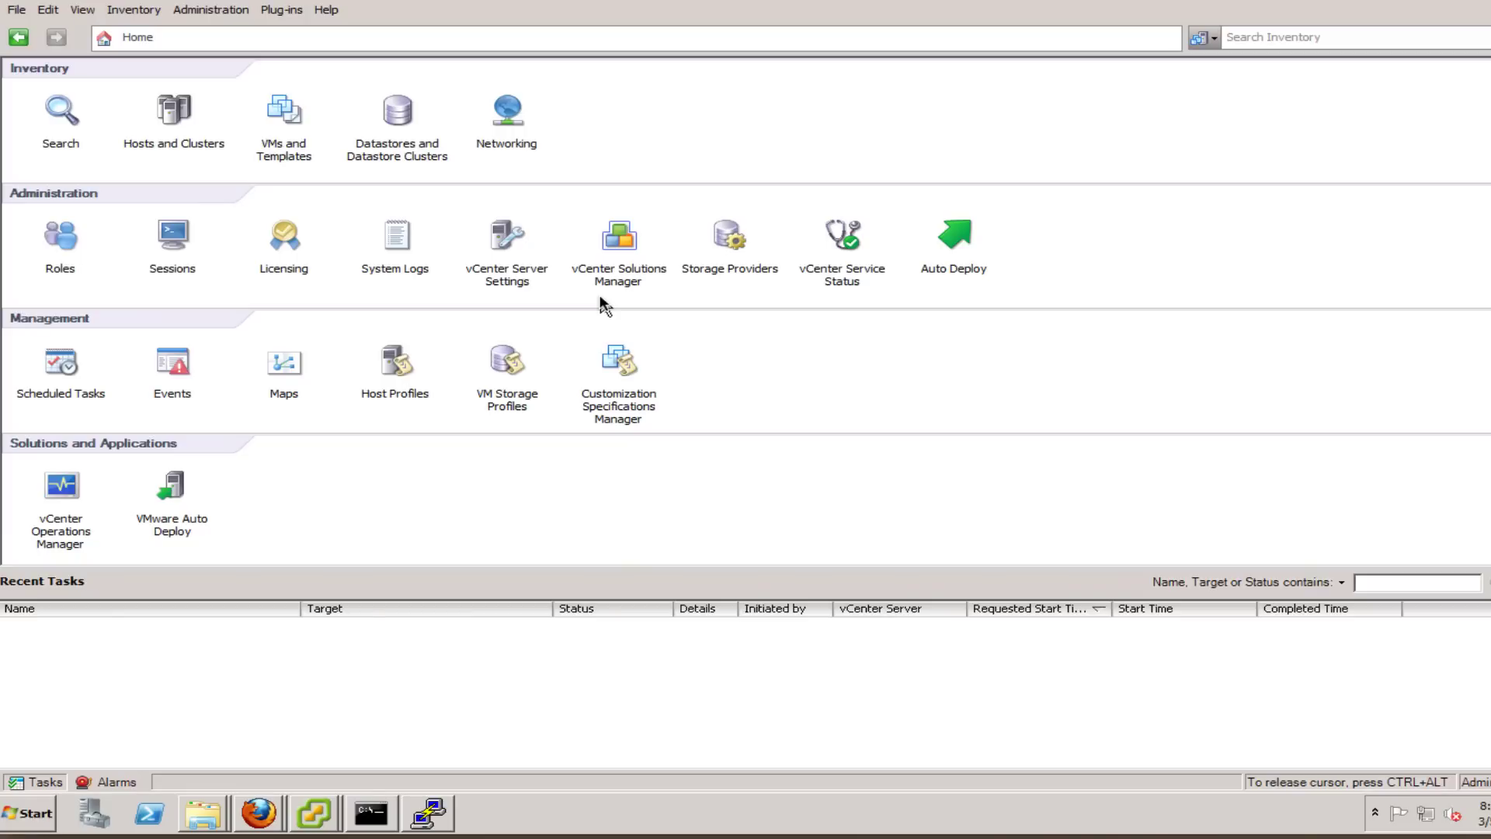
Open the Host Profiles management view and read its introduction
left_click(394, 367)
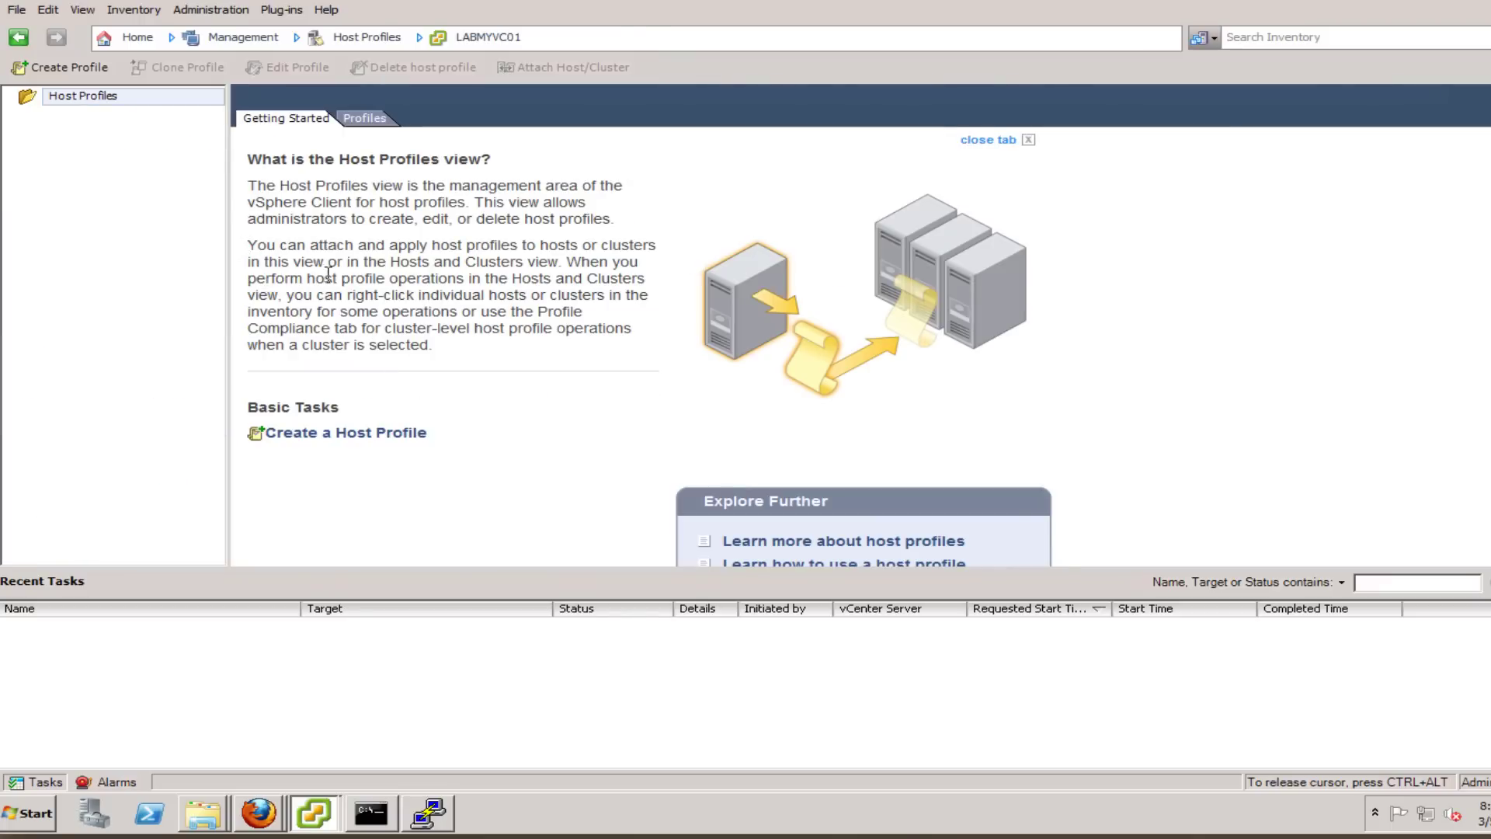
triple_click(438, 341)
left_click(334, 268)
triple_click(365, 303)
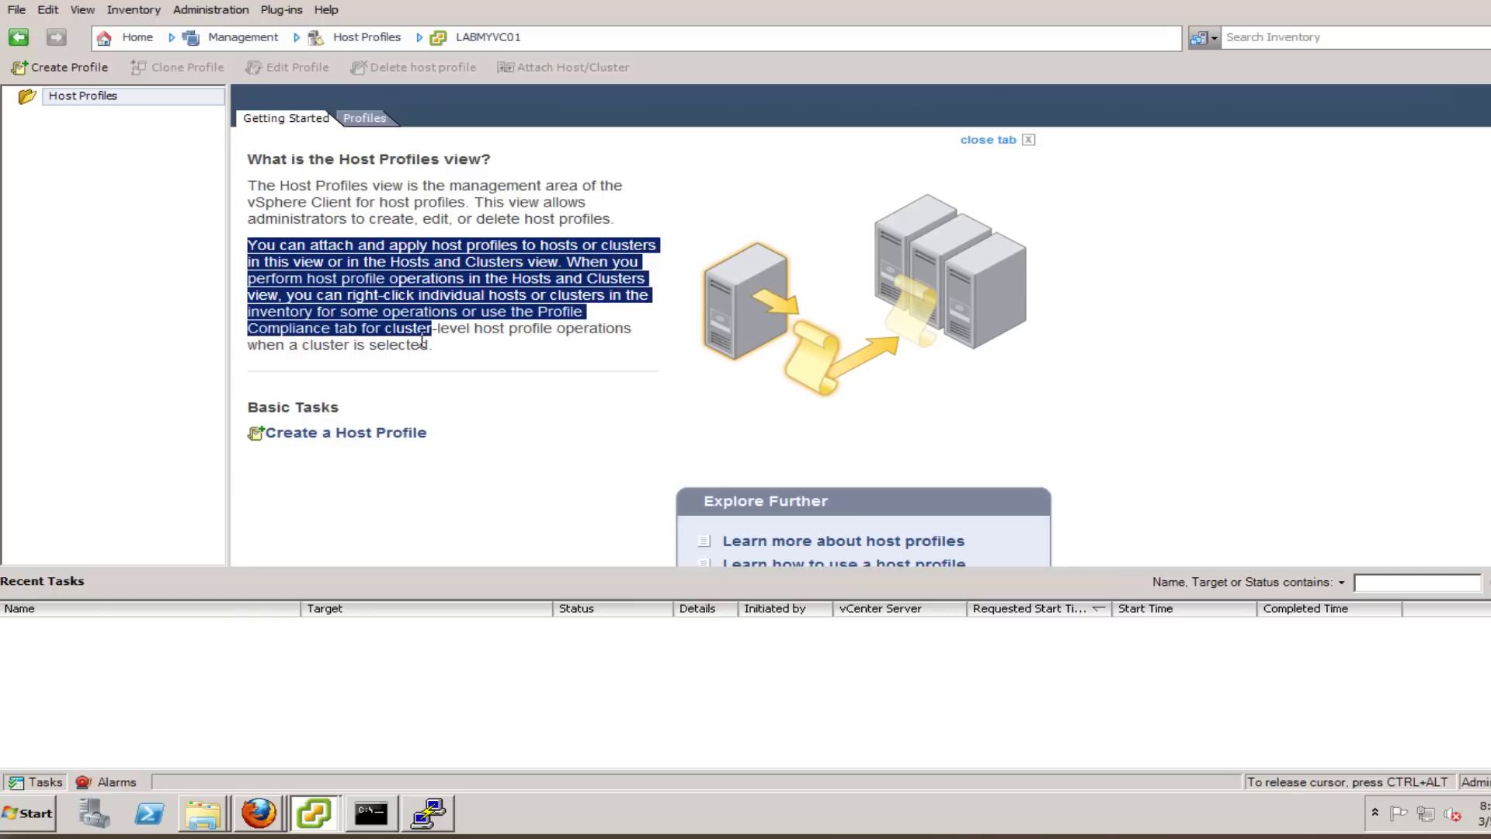
left_click(342, 273)
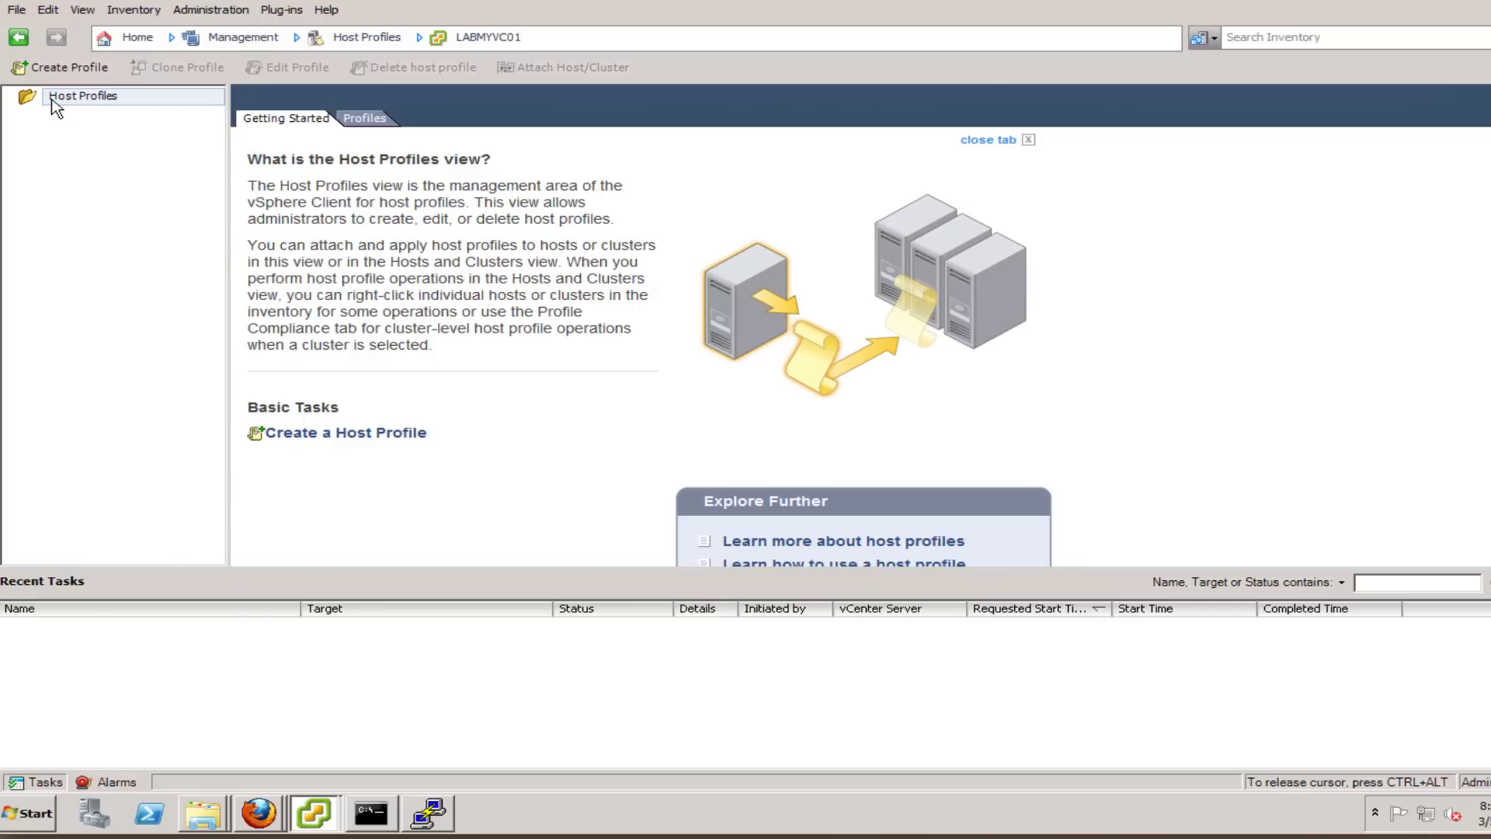
left_click(54, 99)
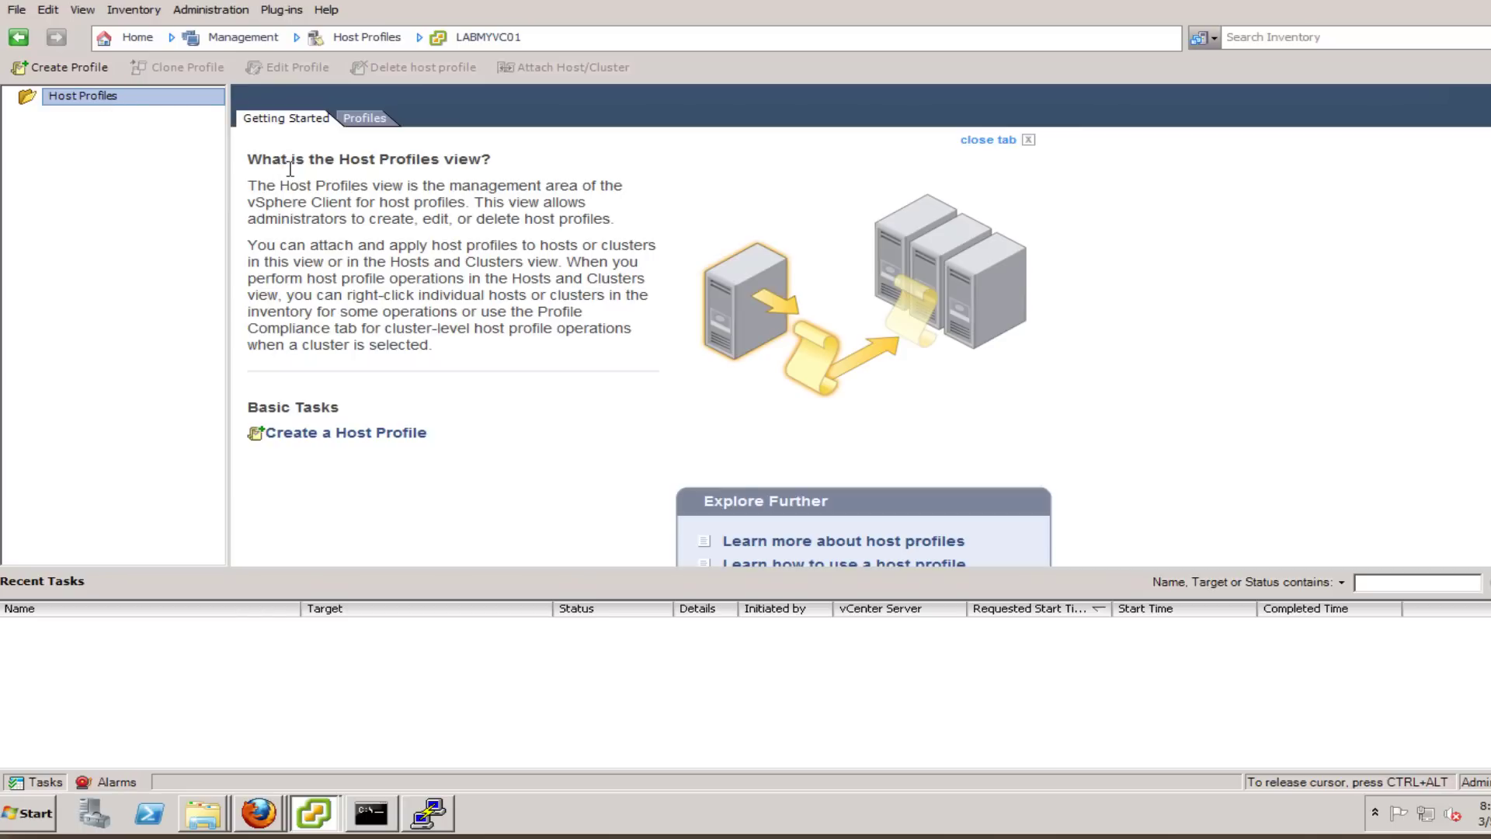
left_click(314, 228)
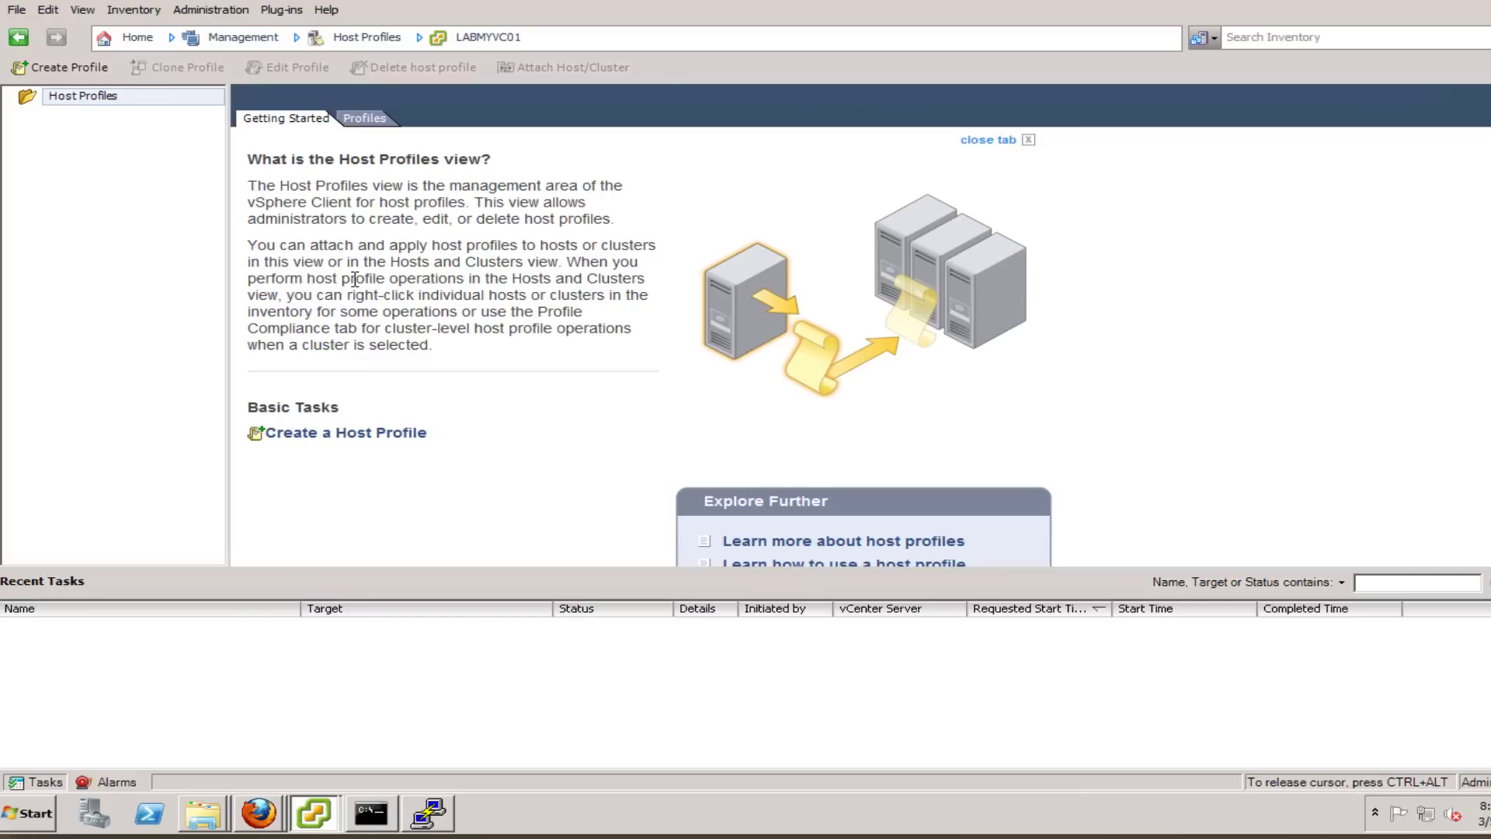
scroll(354, 278, "down", 3)
scroll(350, 269, "up", 3)
Start creating a host profile from an existing host, using labesx5b-01 in LabCluster as the reference host
left_click(320, 433)
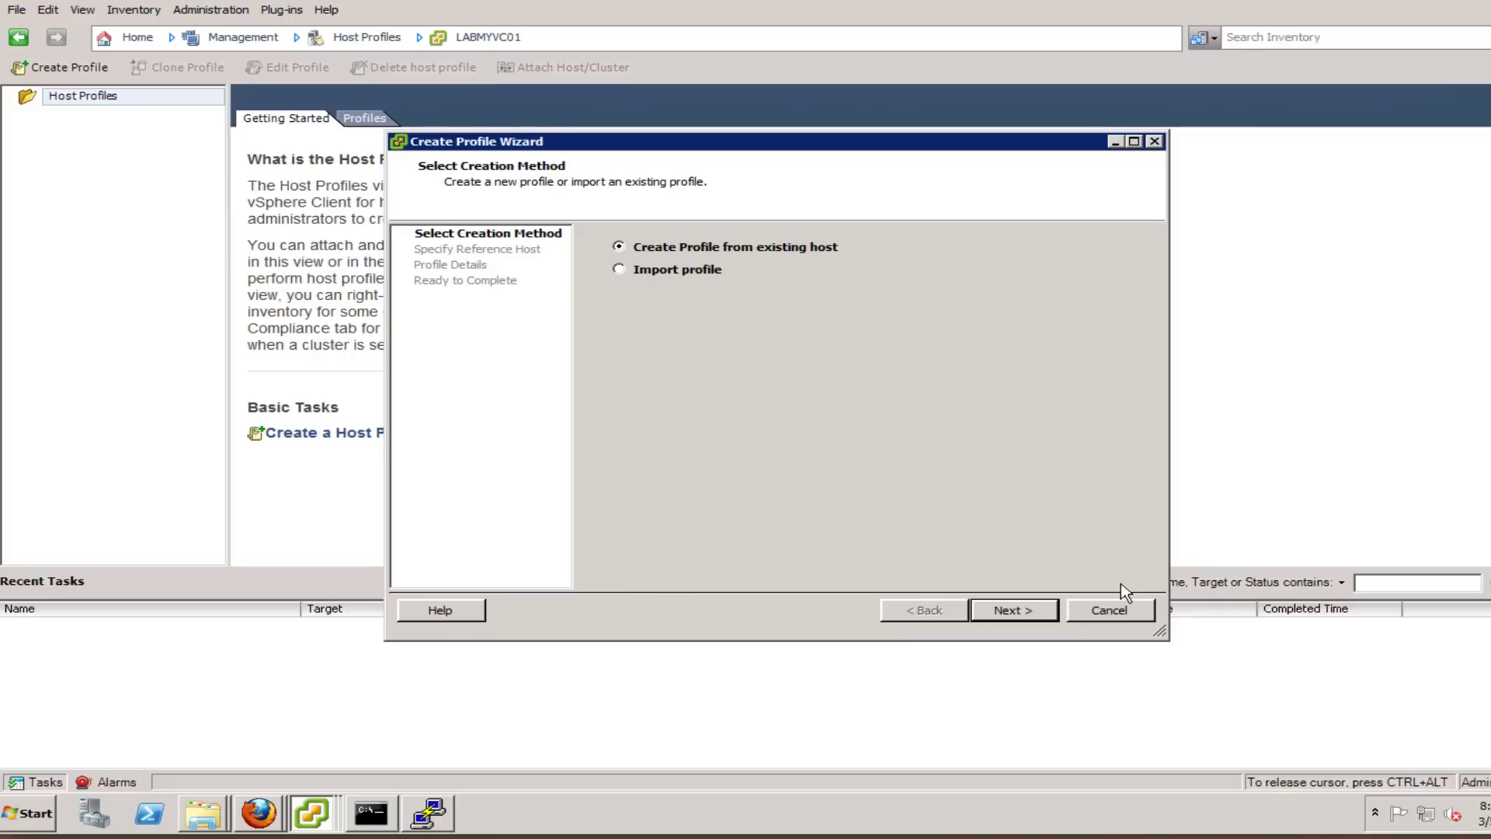
left_click(1013, 610)
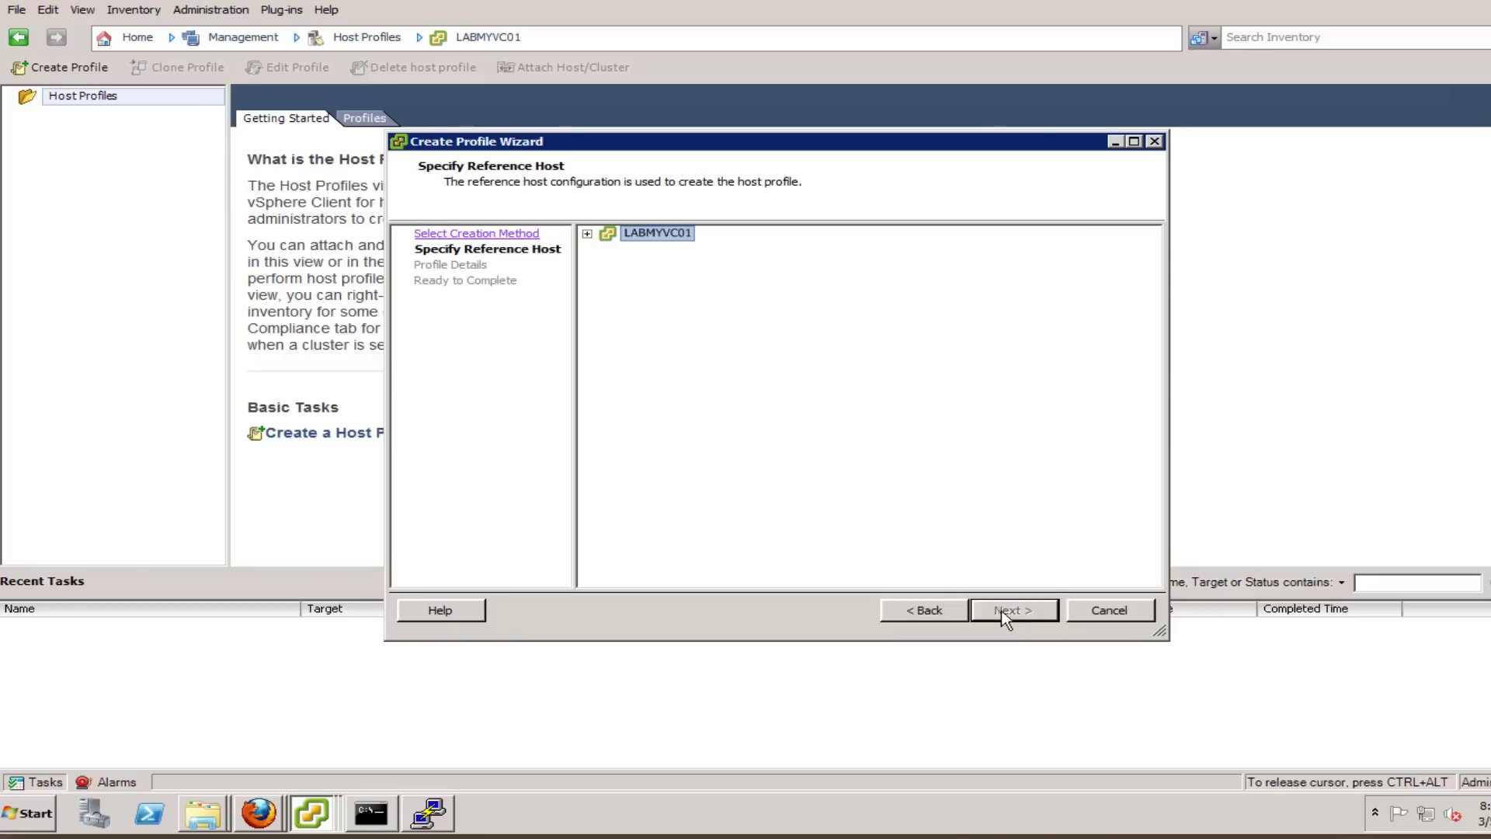
left_click(588, 234)
left_click(608, 249)
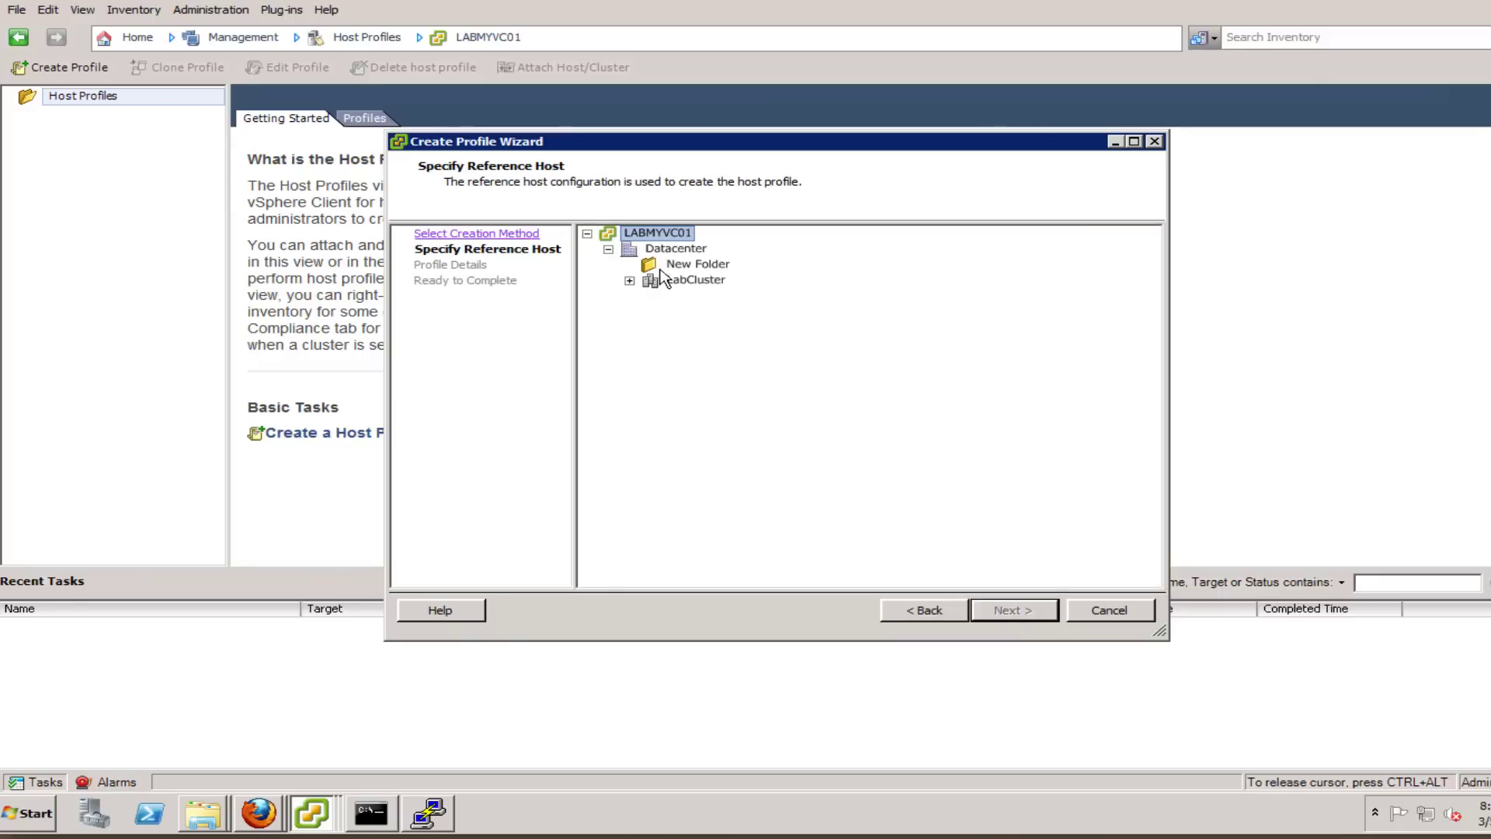
left_click(629, 281)
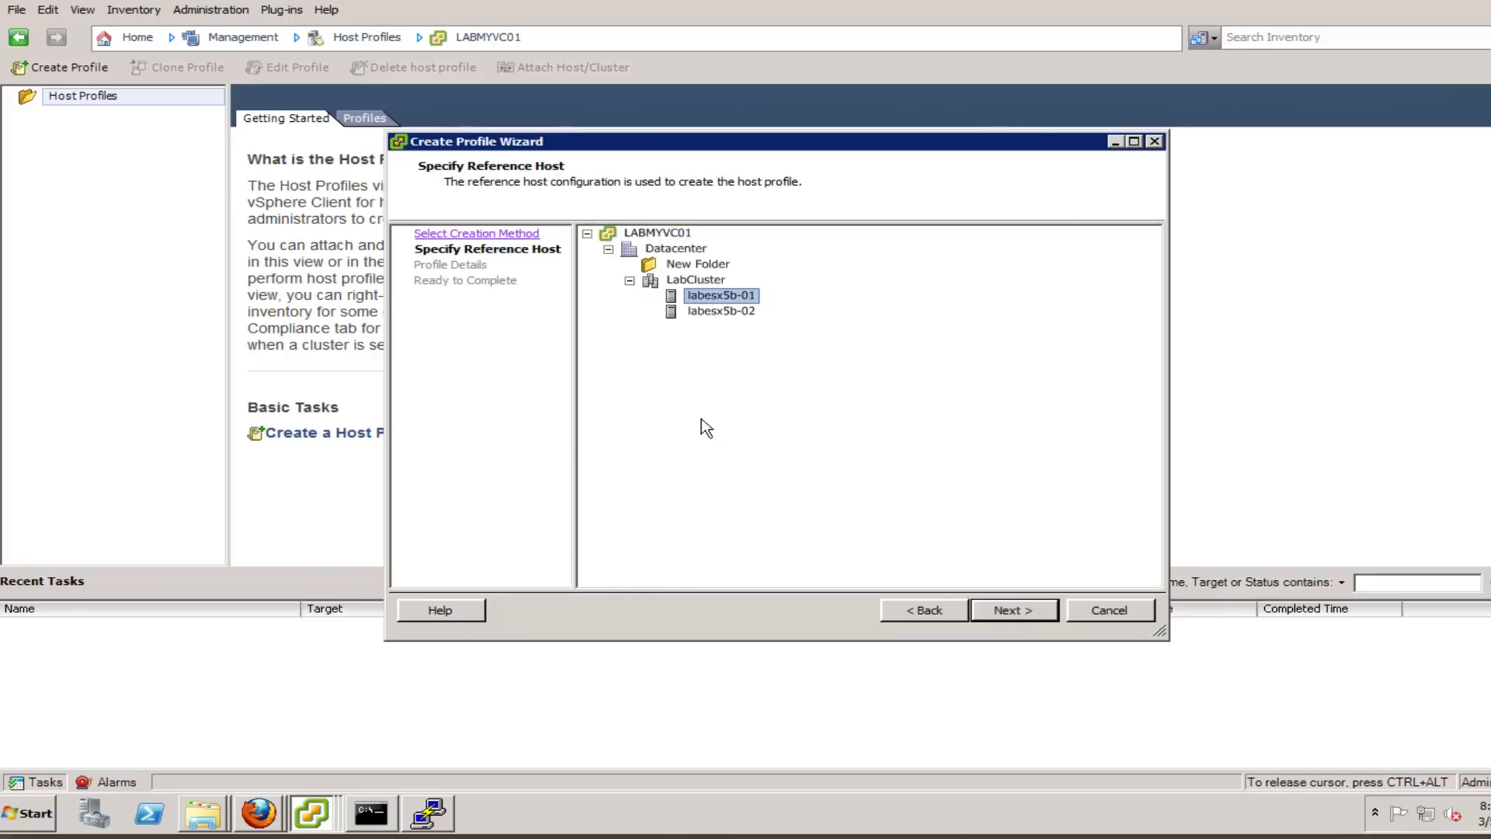
left_click(716, 300)
left_click(1010, 610)
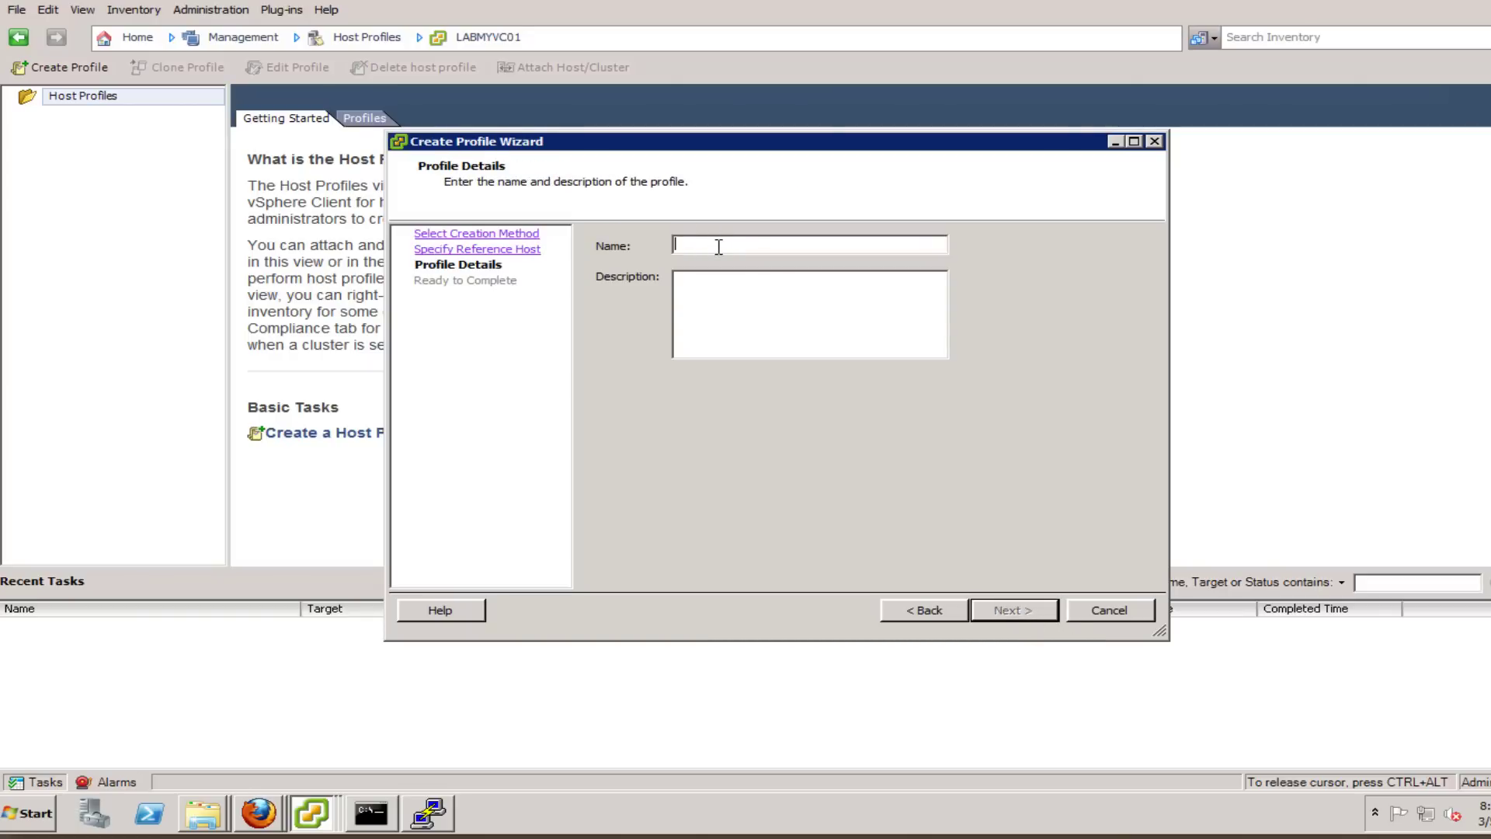
Name the profile HostP1, leave its description empty and finish creating it
type("HostP1")
left_click(707, 313)
left_click(1045, 612)
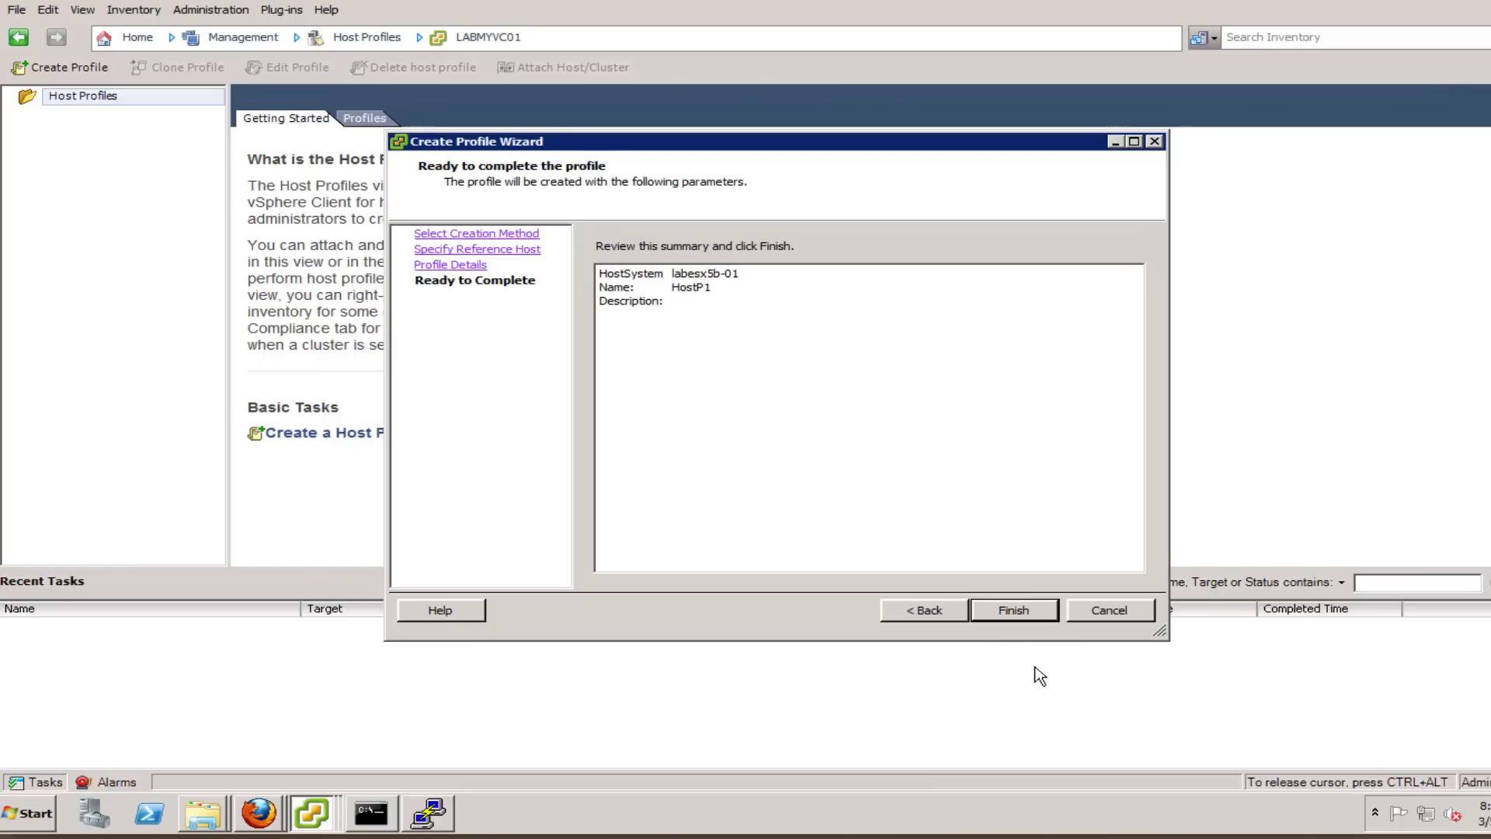
left_click(1014, 610)
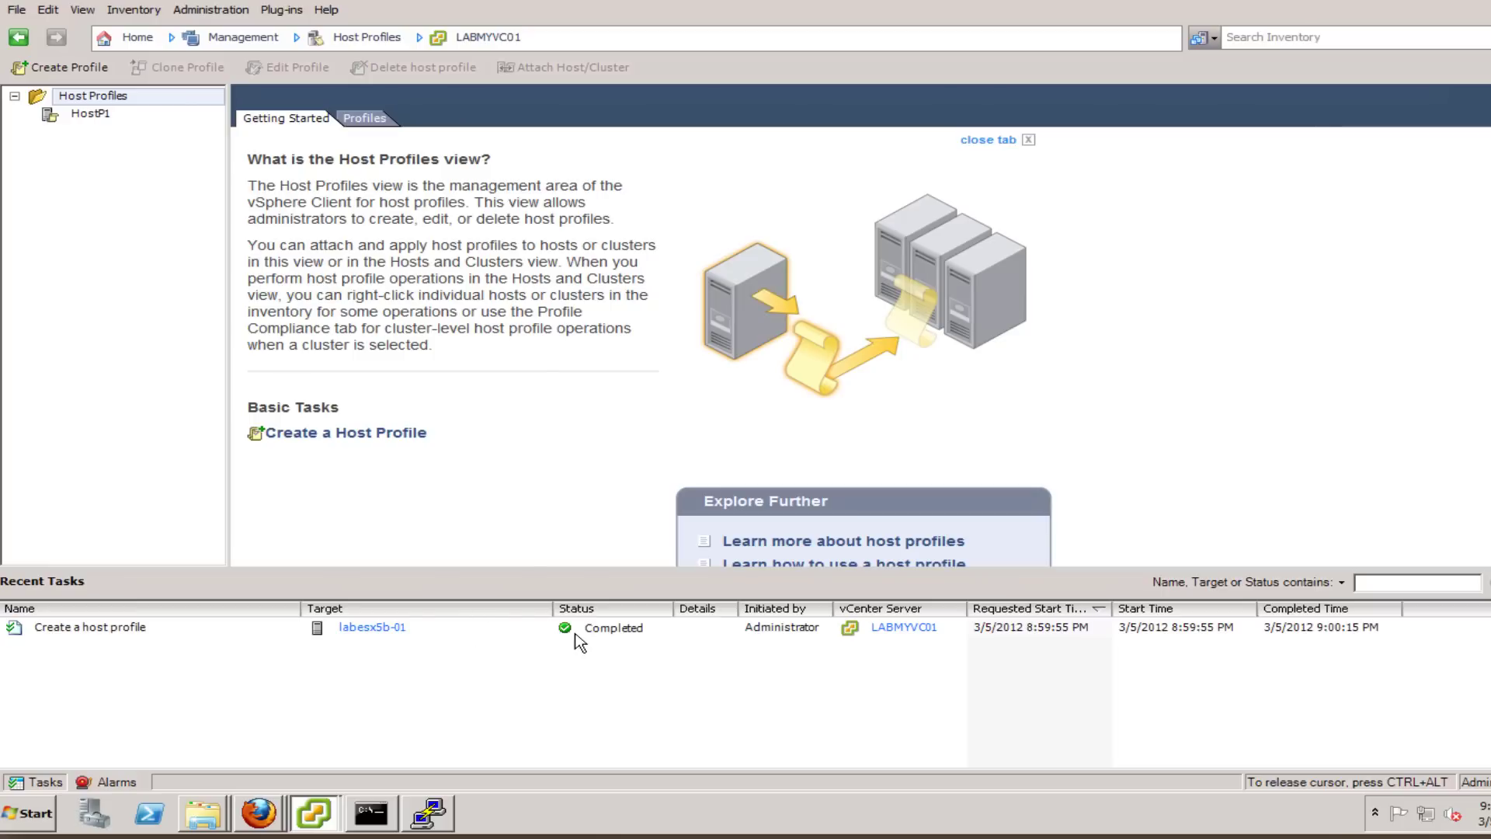
Open the summary of the HostP1 host profile to review its general details and configuration
left_click(72, 115)
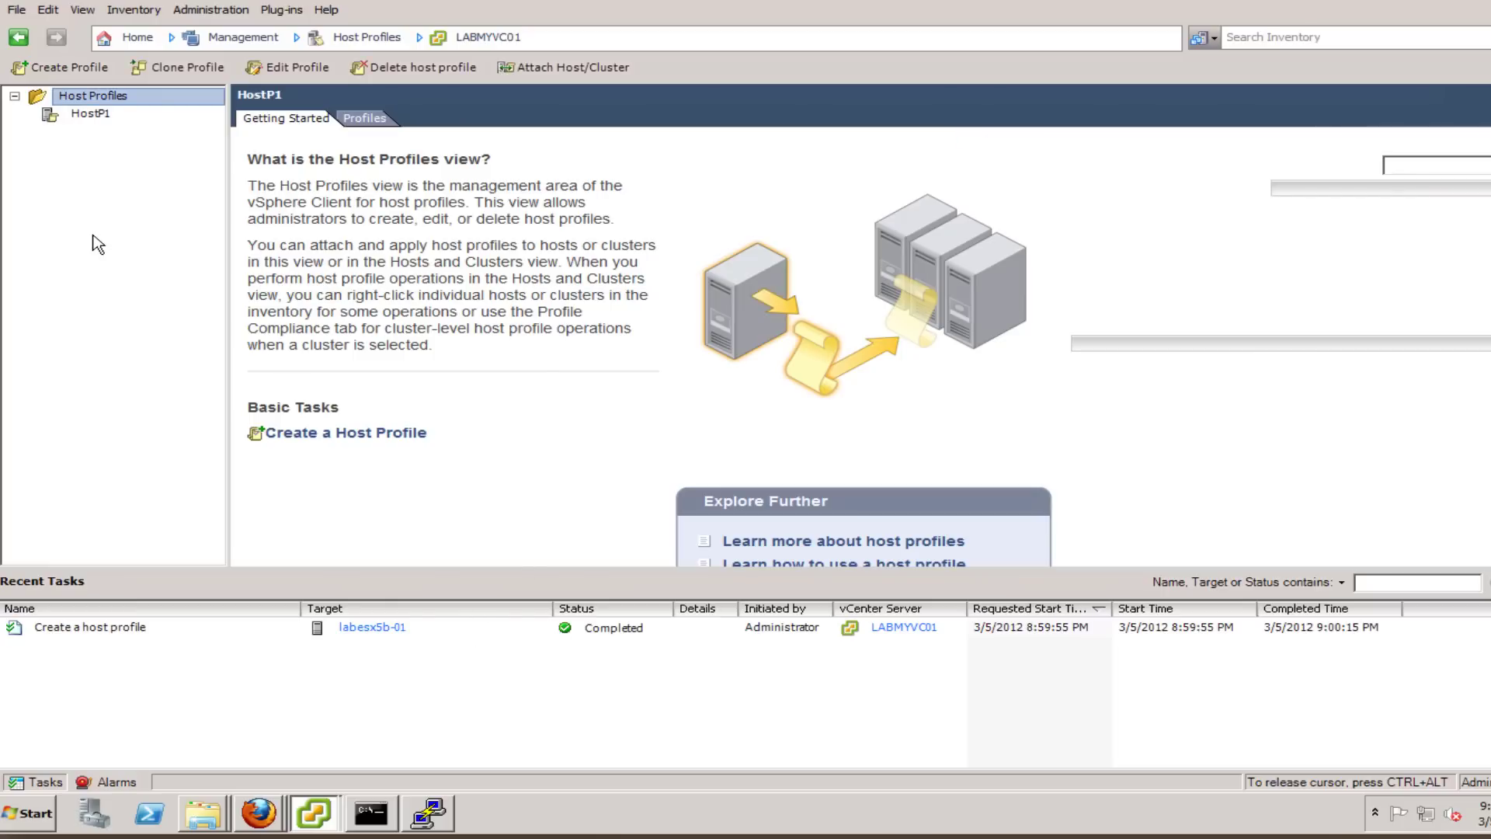
left_click(283, 120)
left_click(370, 118)
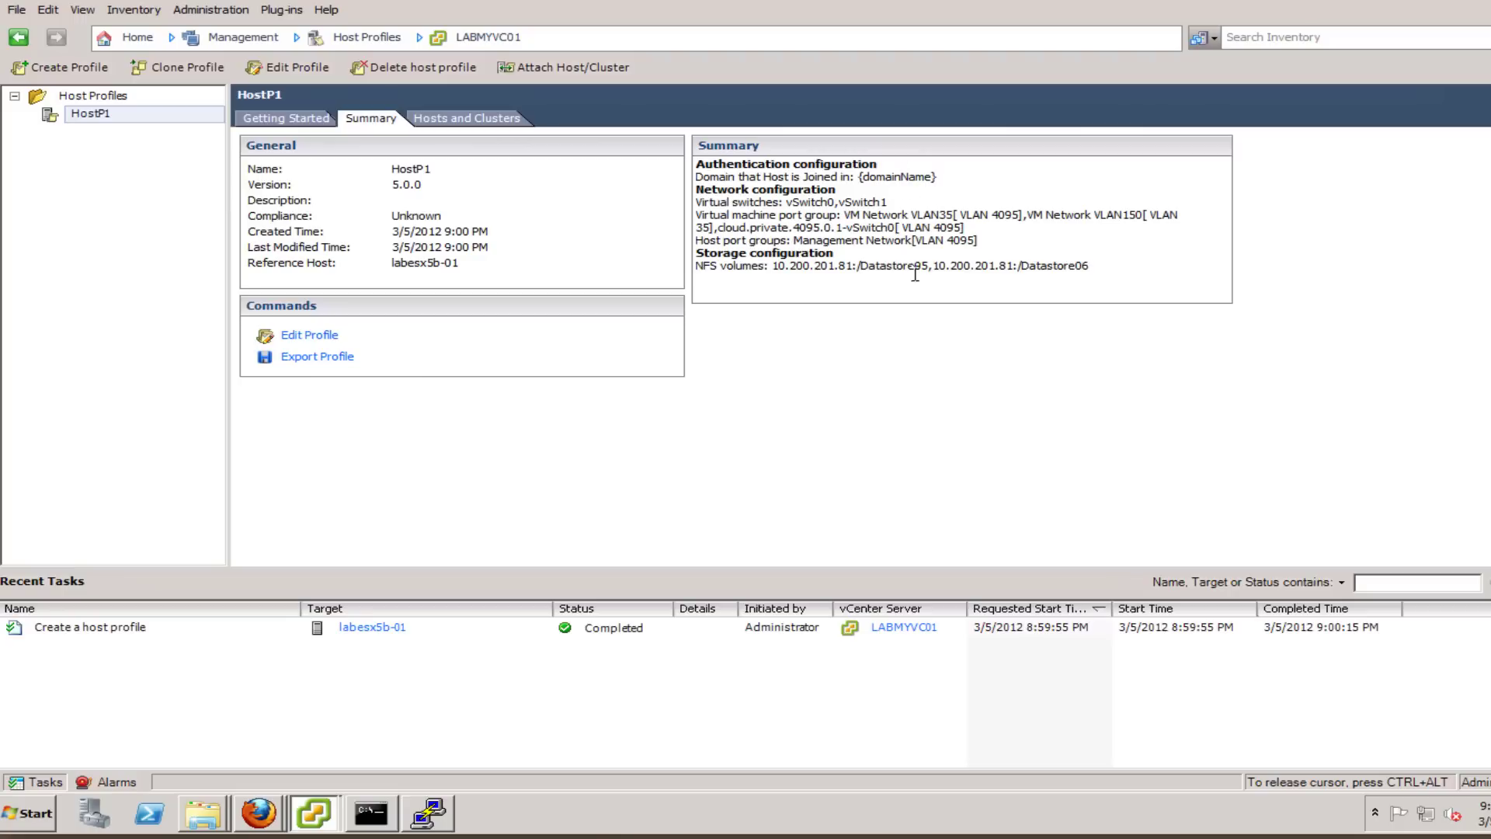
Examine the storage and networking configuration policies in HostP1's profile editor, and close it without changes
left_click(307, 341)
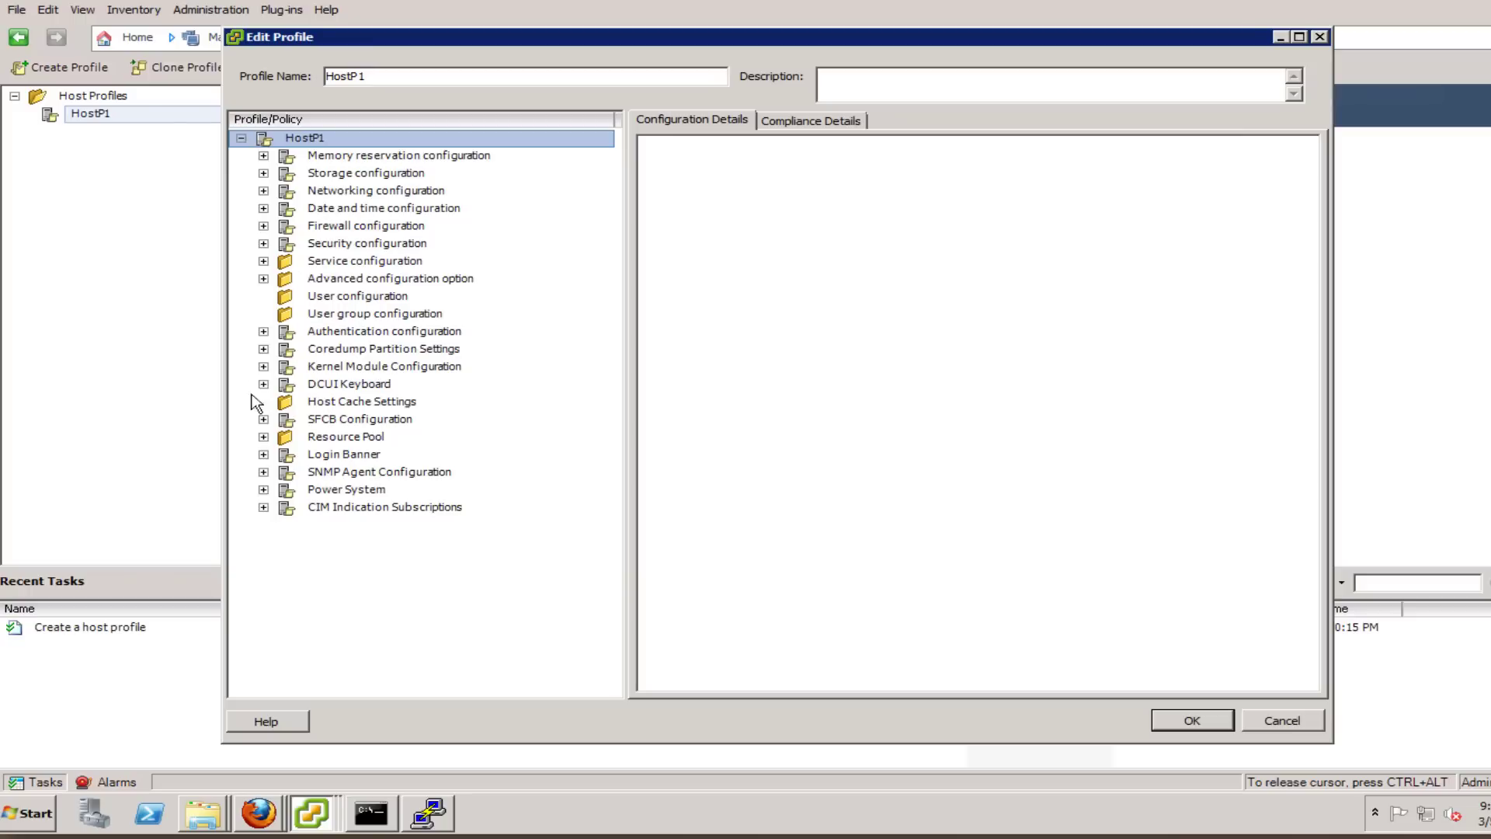
left_click(264, 174)
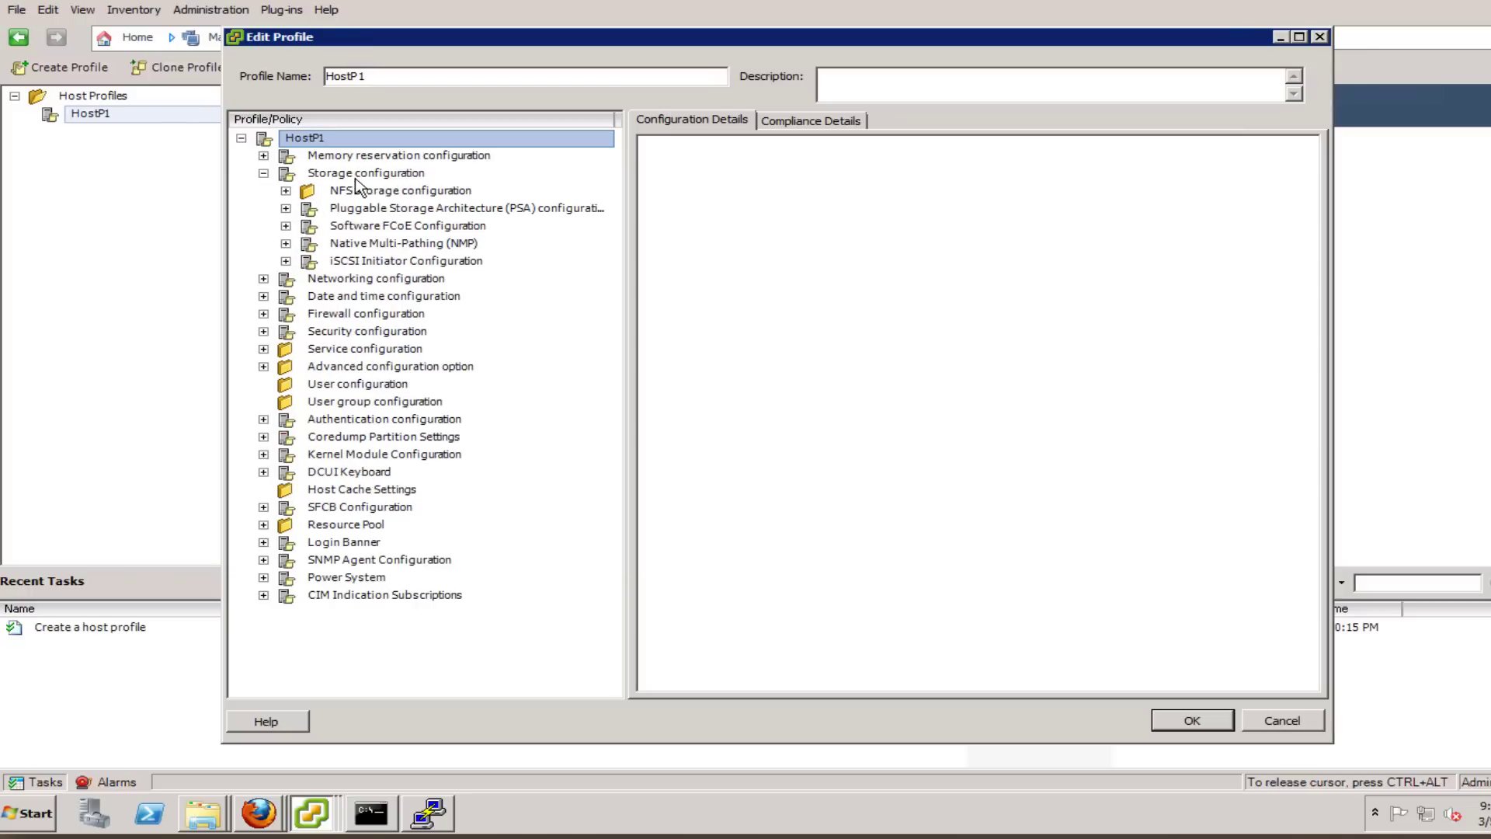
left_click(263, 174)
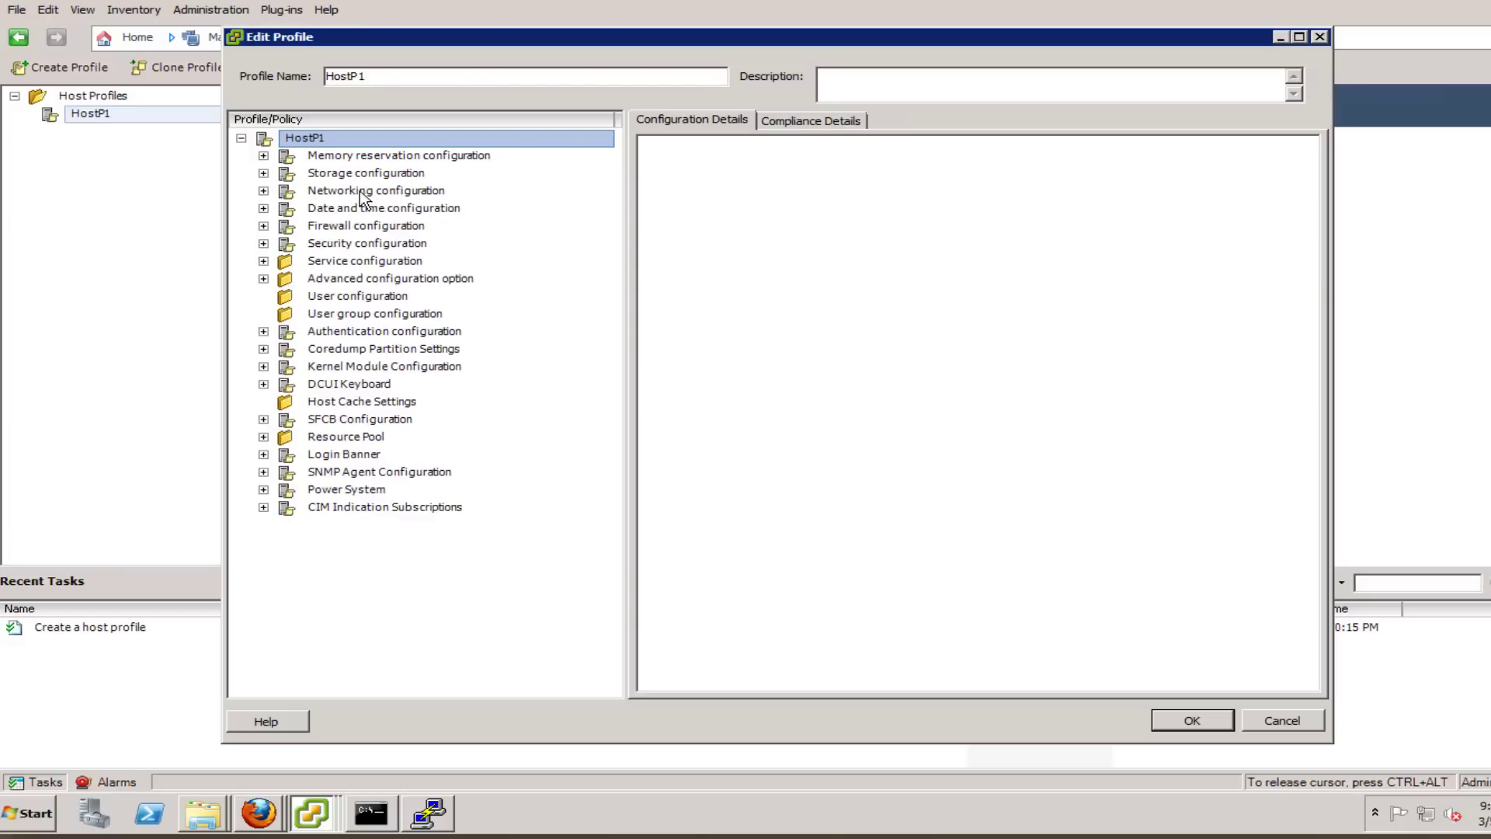
left_click(264, 190)
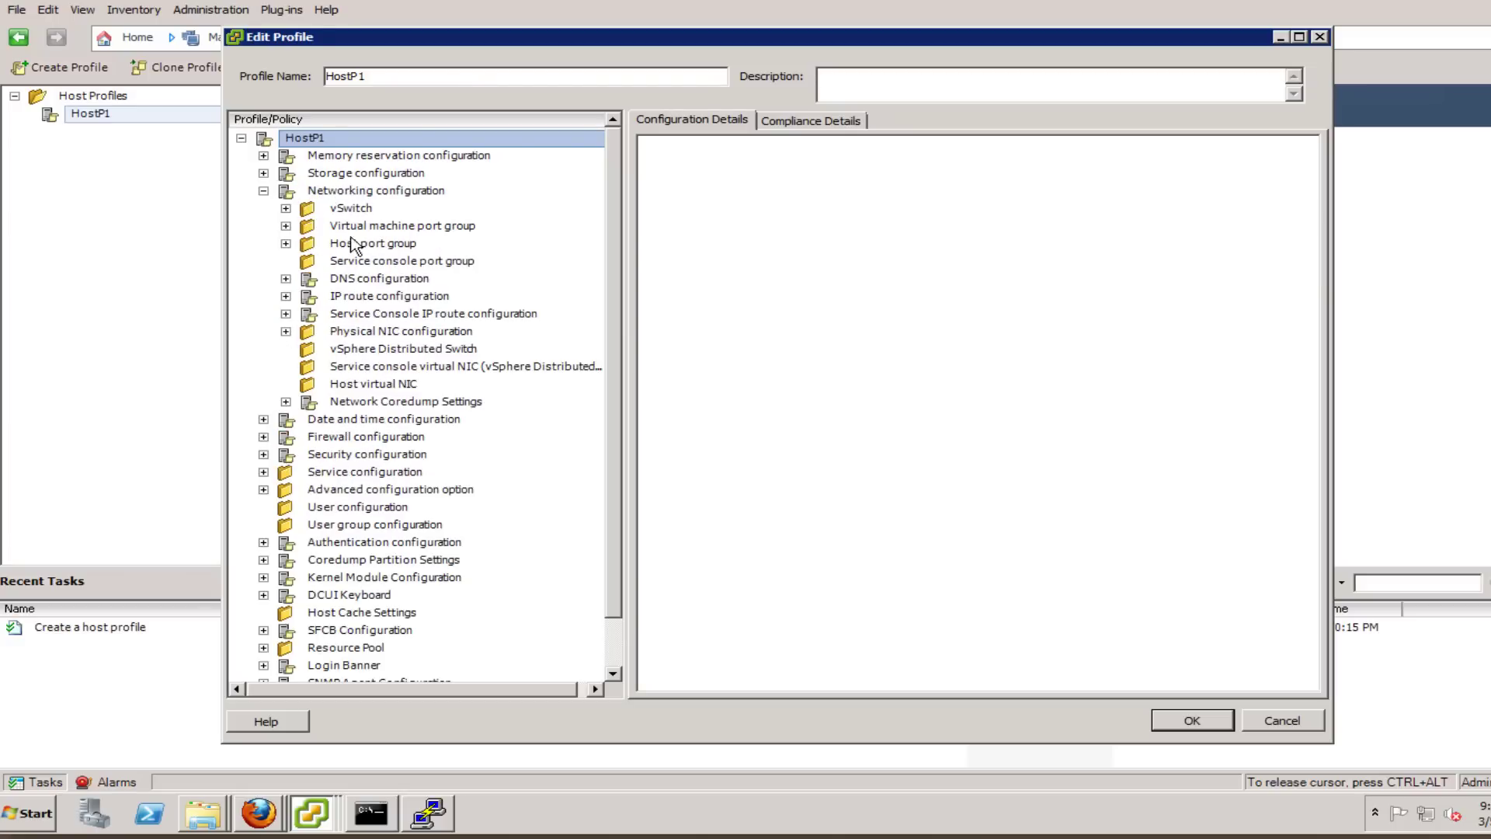
left_click(263, 190)
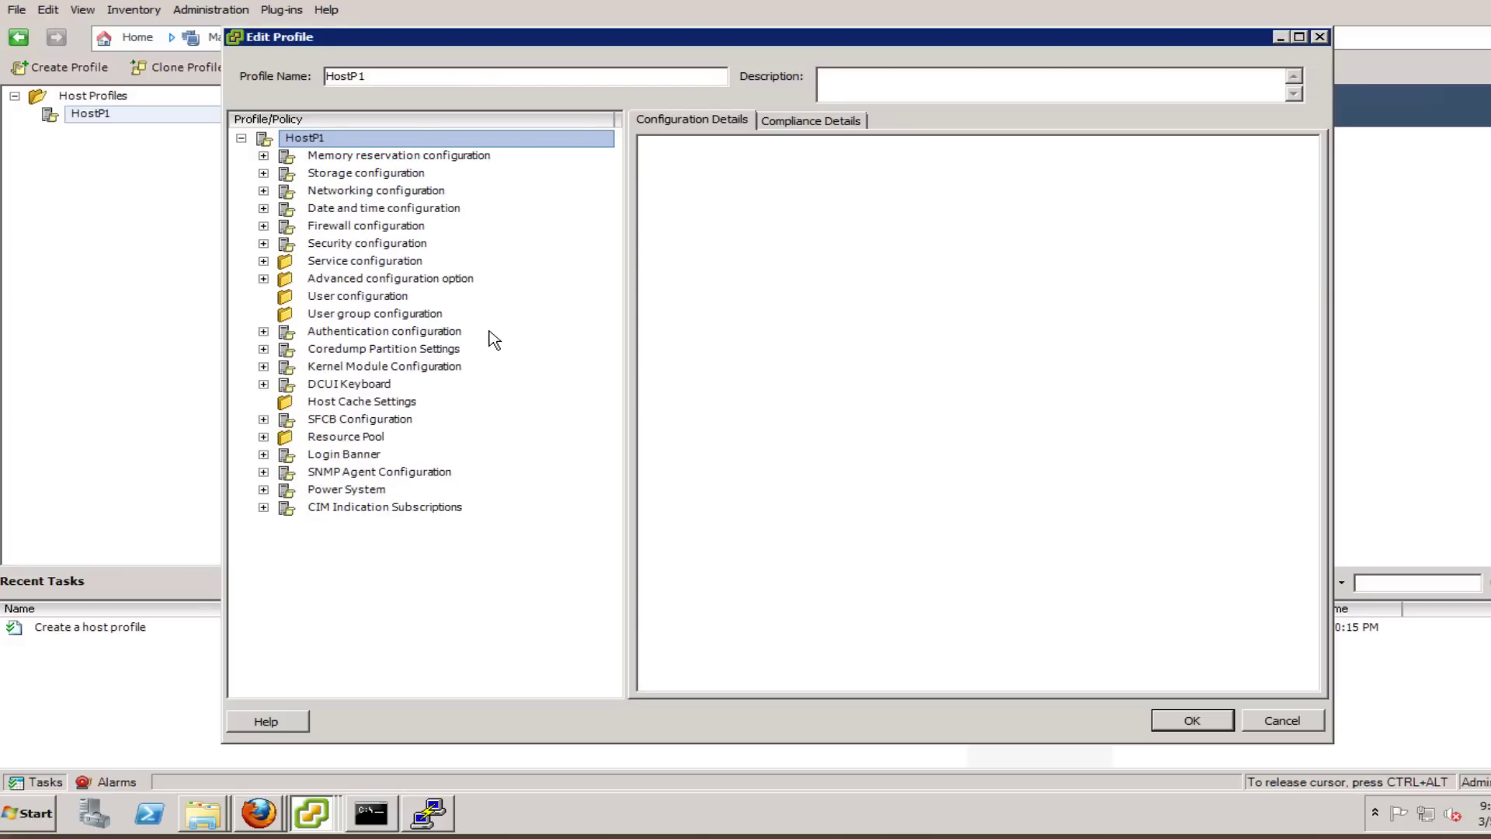
left_click(1262, 726)
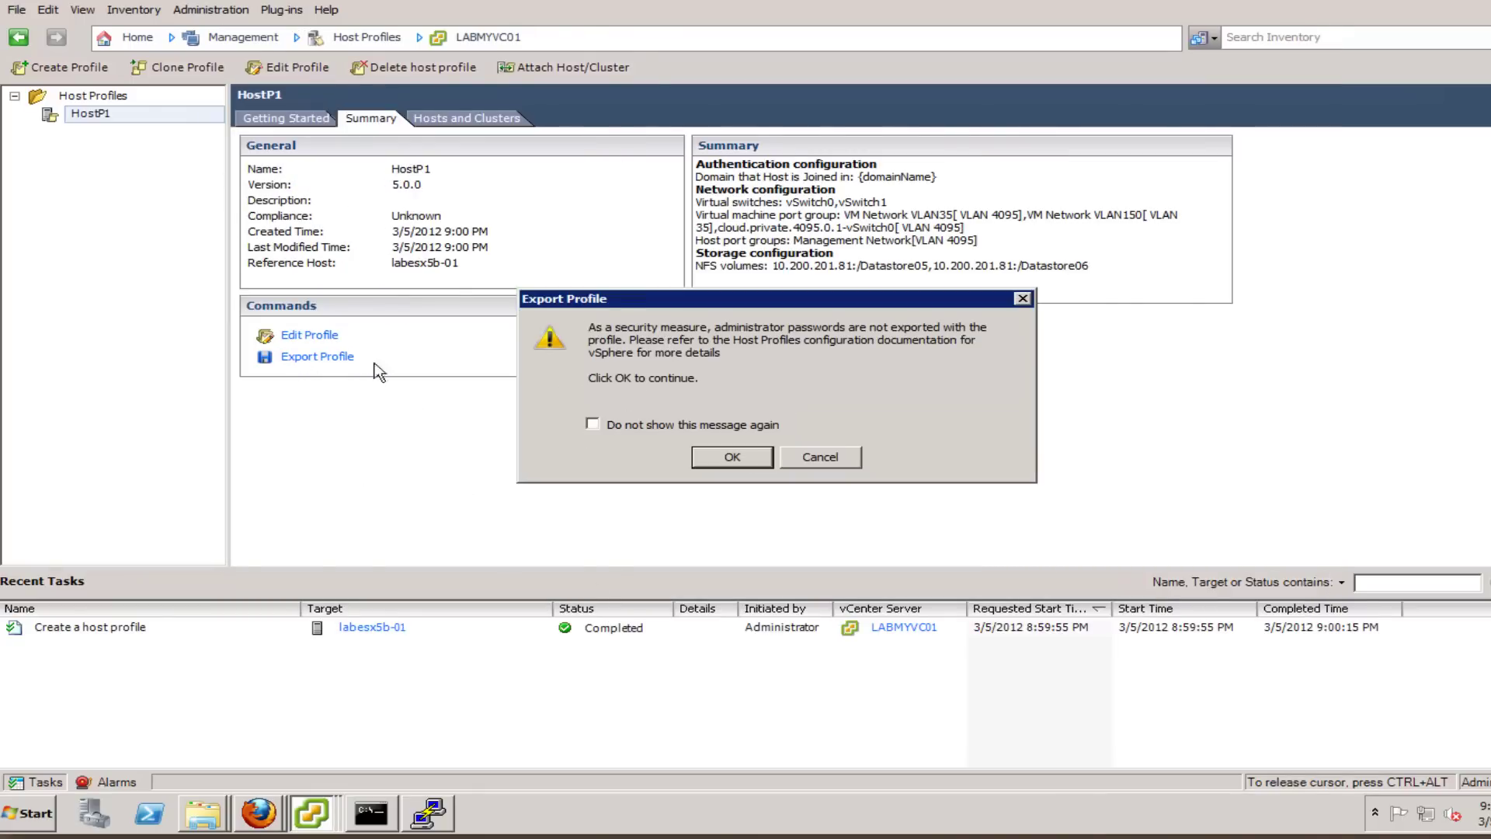
Begin exporting HostP1 as a VMware Profile Format file and cancel the save
left_click(742, 463)
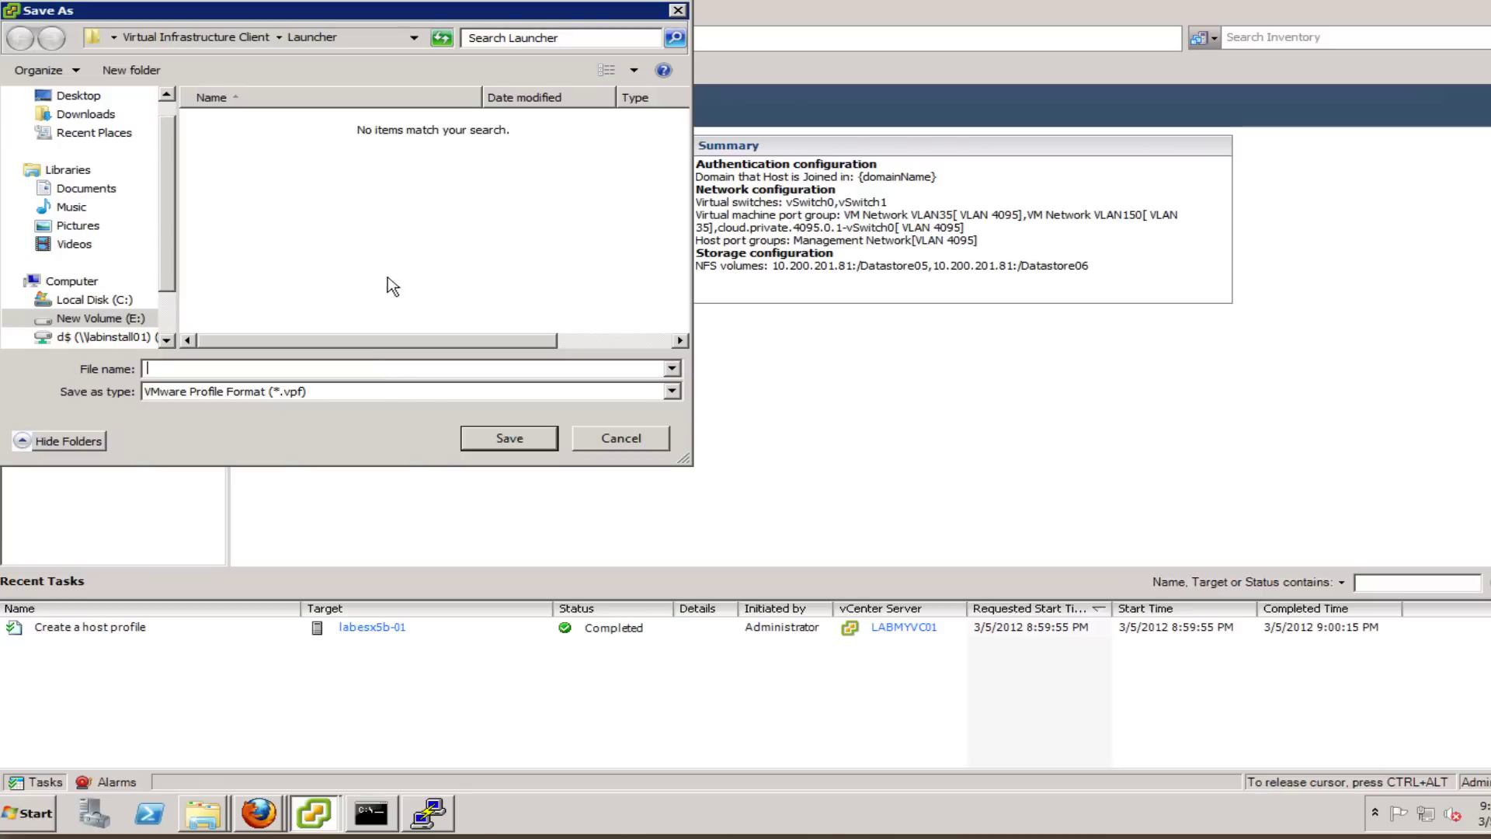
left_click(605, 444)
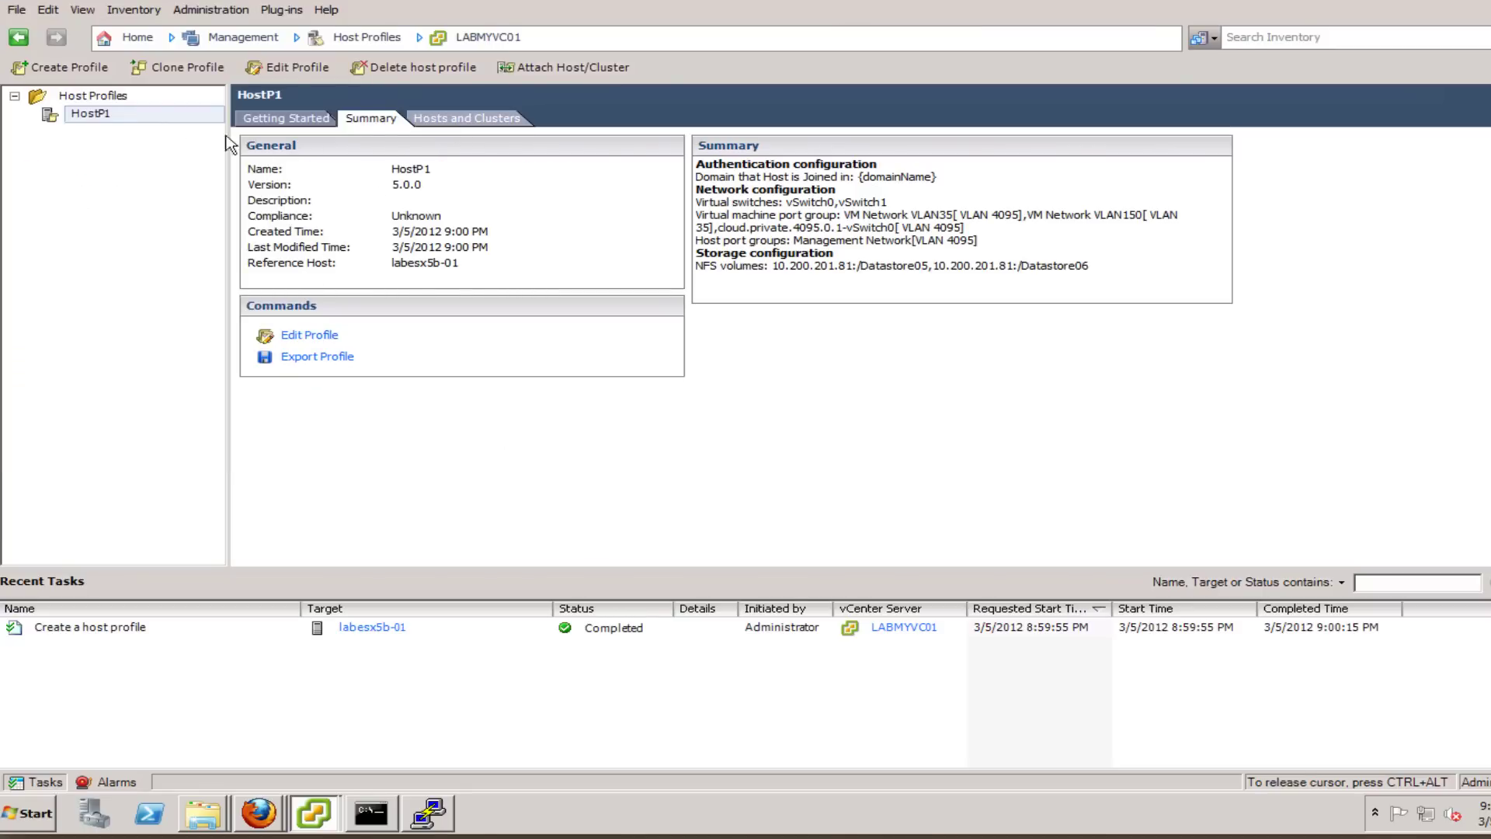
Attach LabCluster, found under Datacenter in LABMYVC01, to the HostP1 host profile
left_click(92, 116)
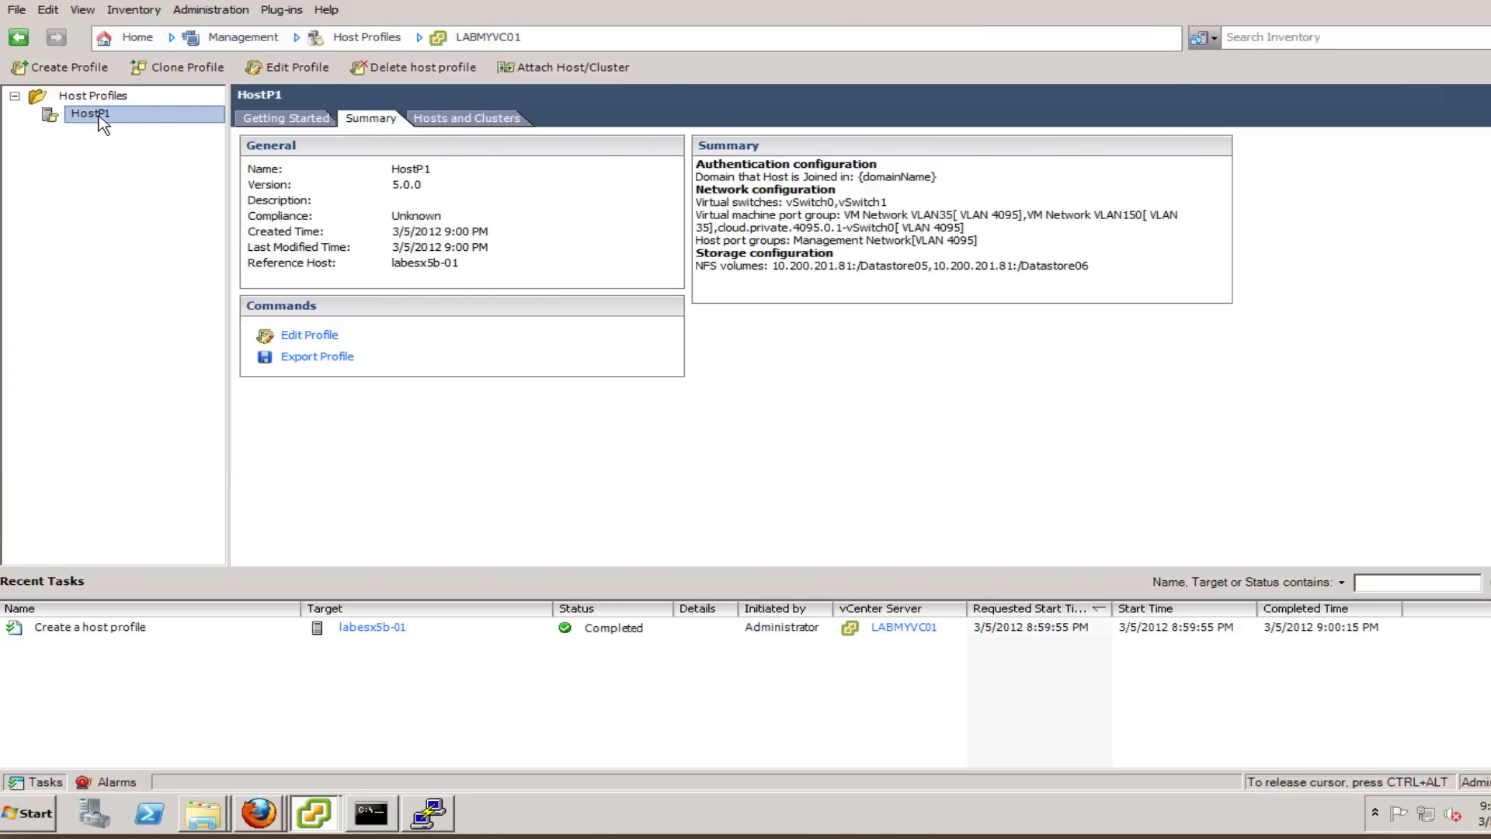
right_click(90, 116)
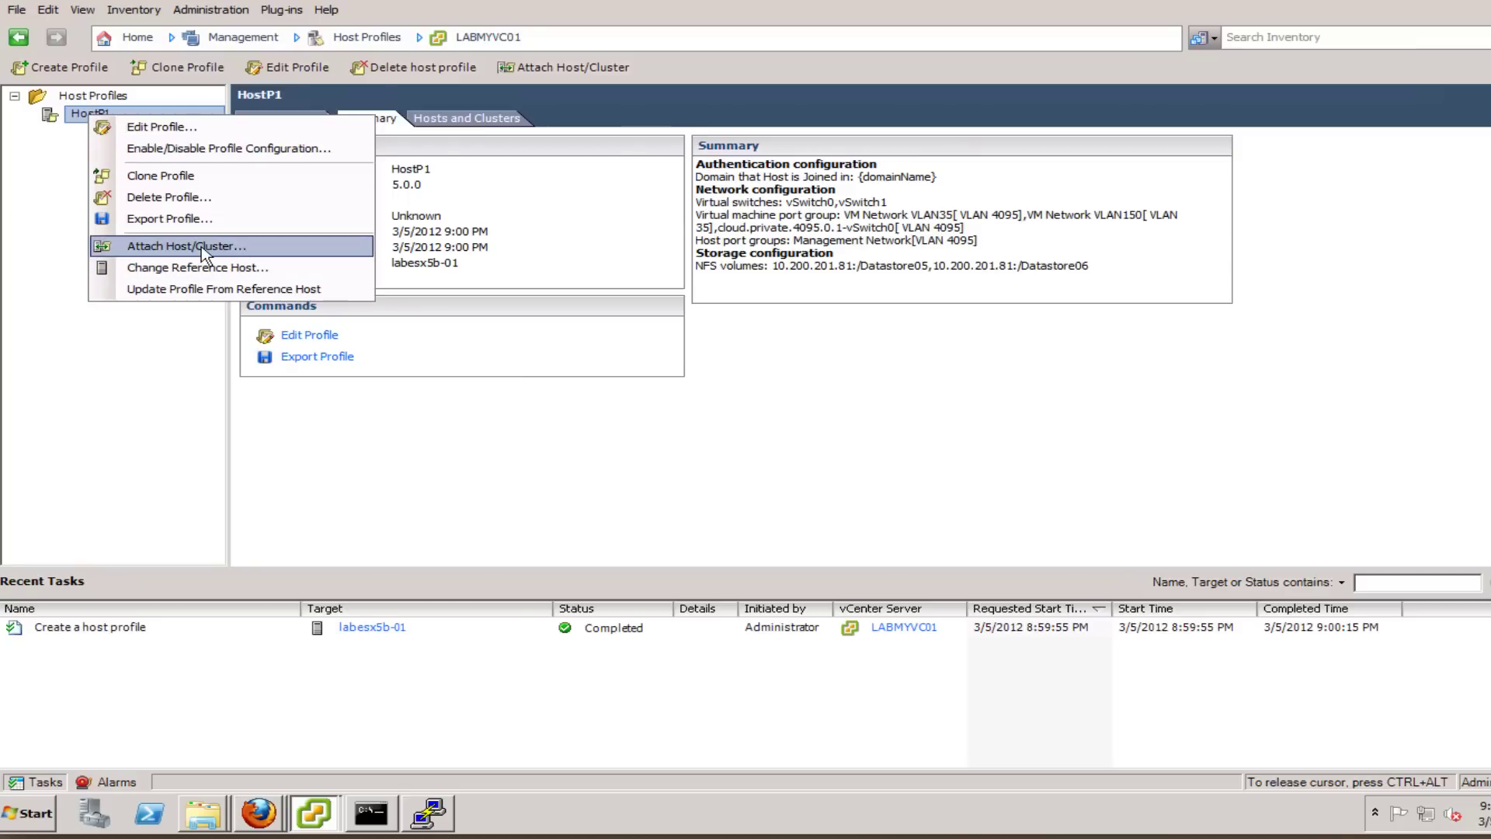
left_click(162, 246)
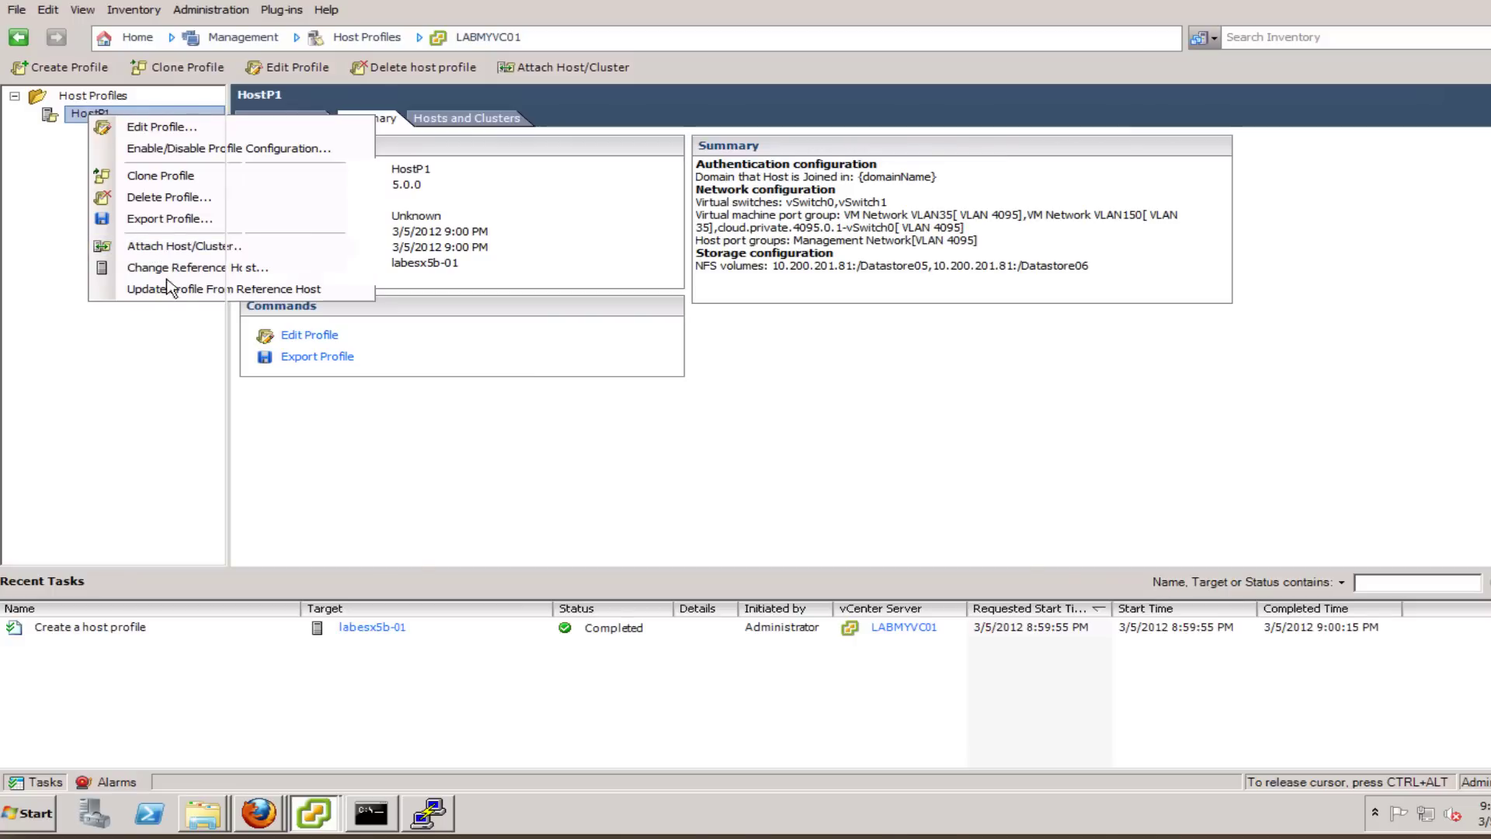
left_click(466, 237)
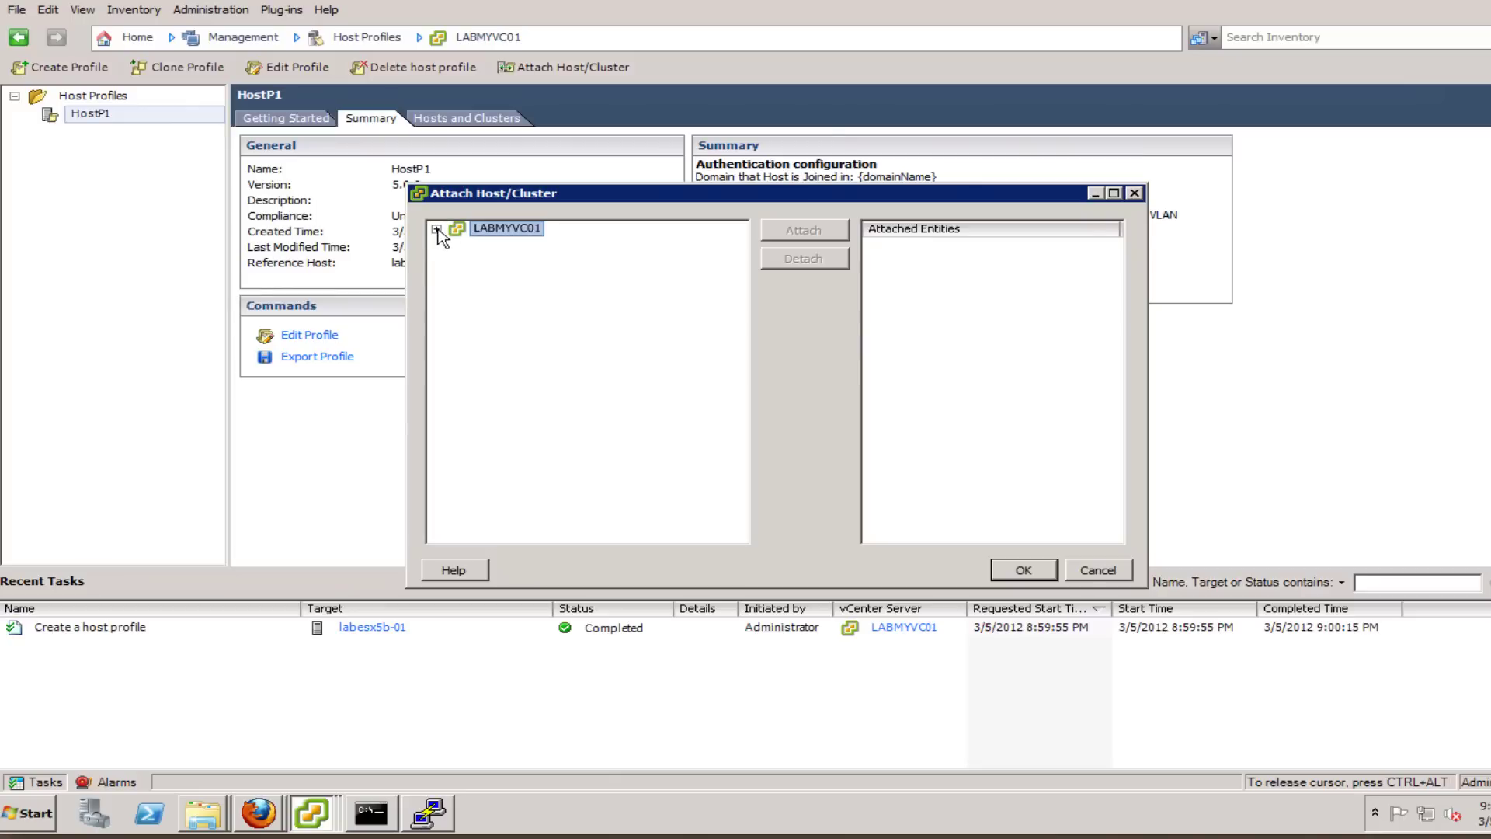
left_click(436, 229)
left_click(457, 245)
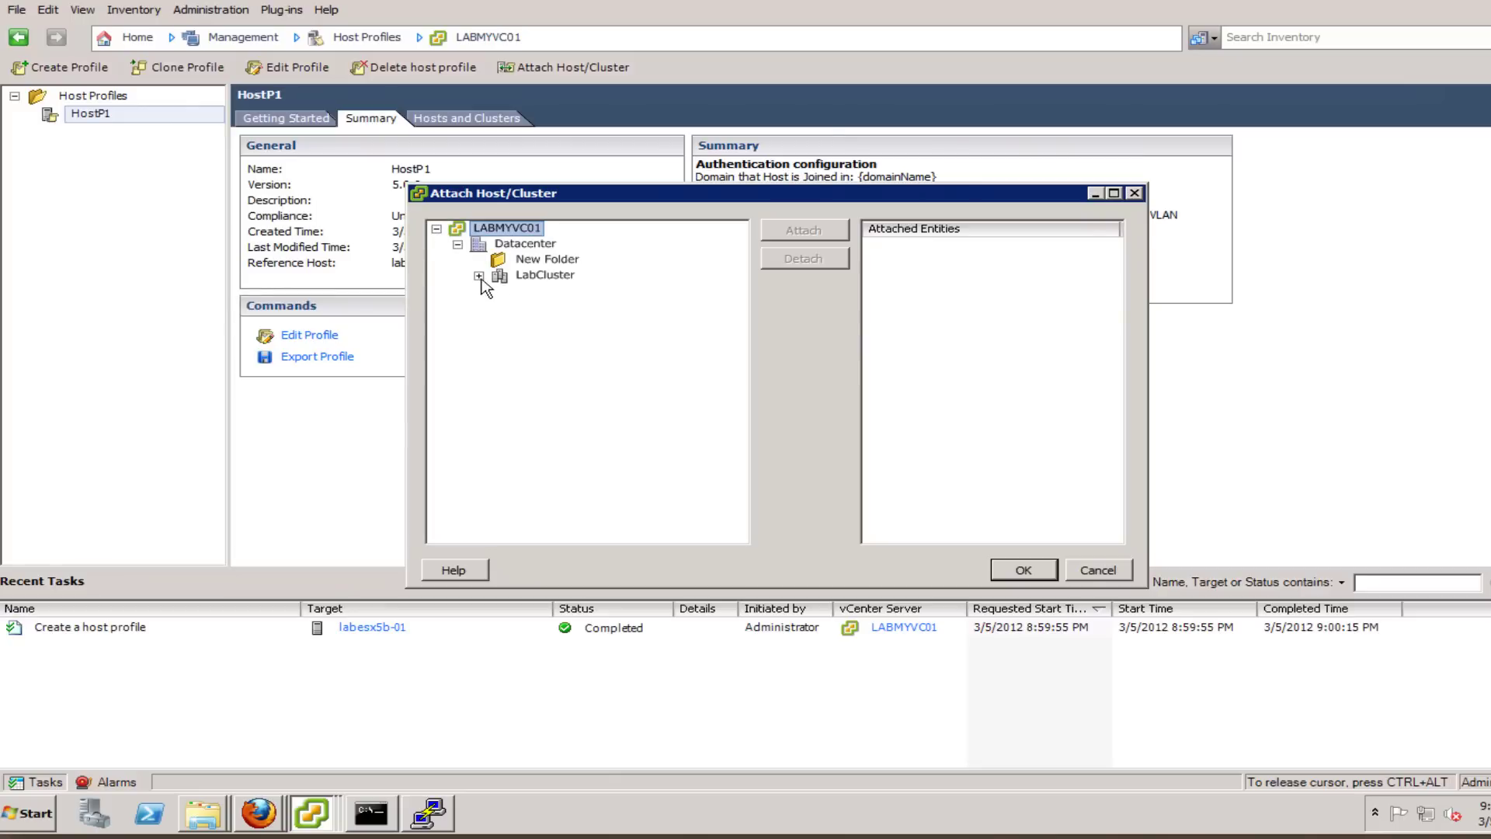
left_click(478, 275)
left_click(544, 275)
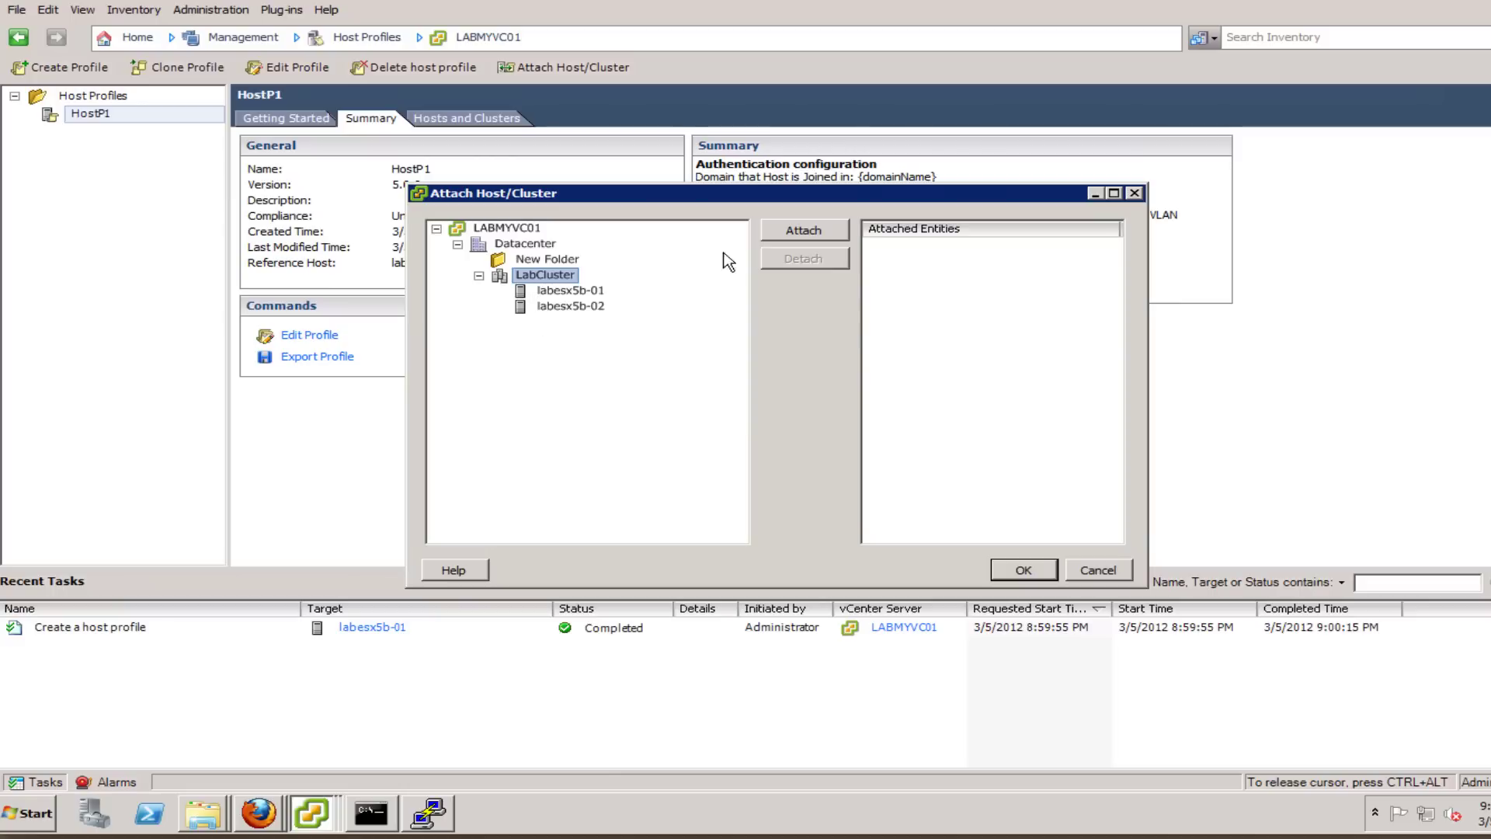
left_click(812, 232)
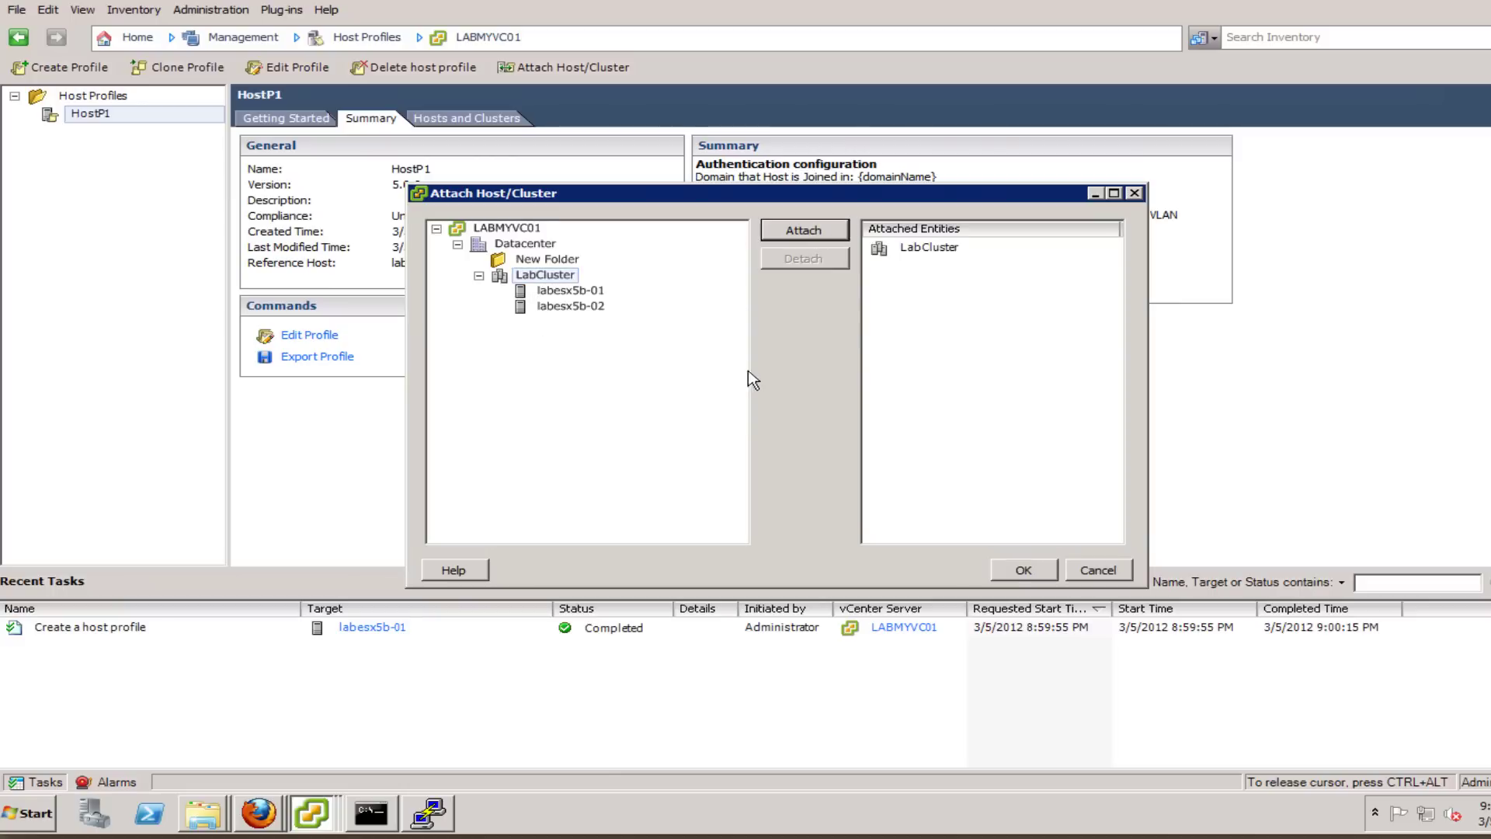
left_click(1023, 572)
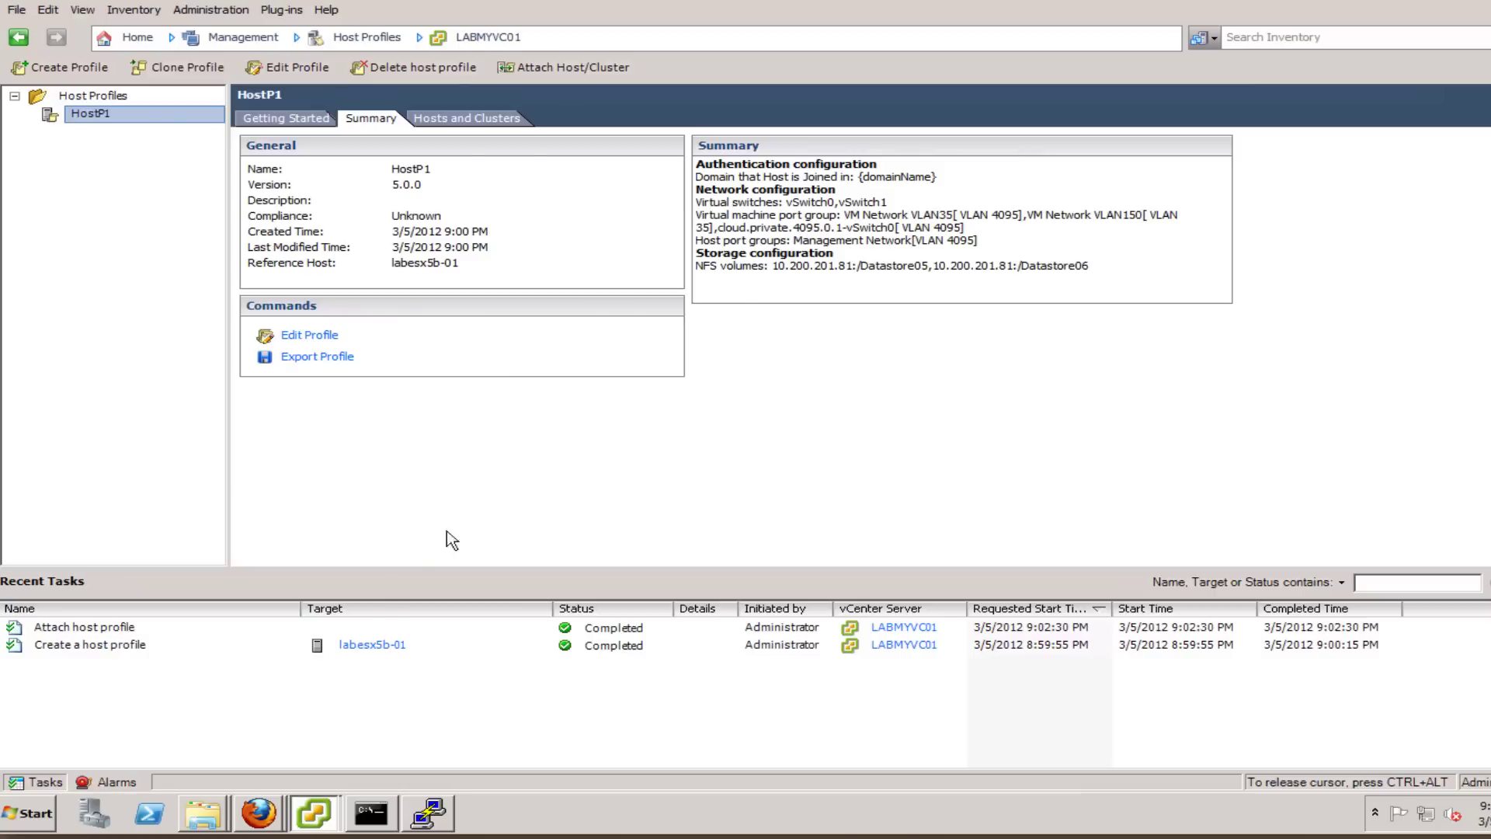
Review the hosts and clusters attached to HostP1 and run a compliance check on LabCluster
left_click(447, 124)
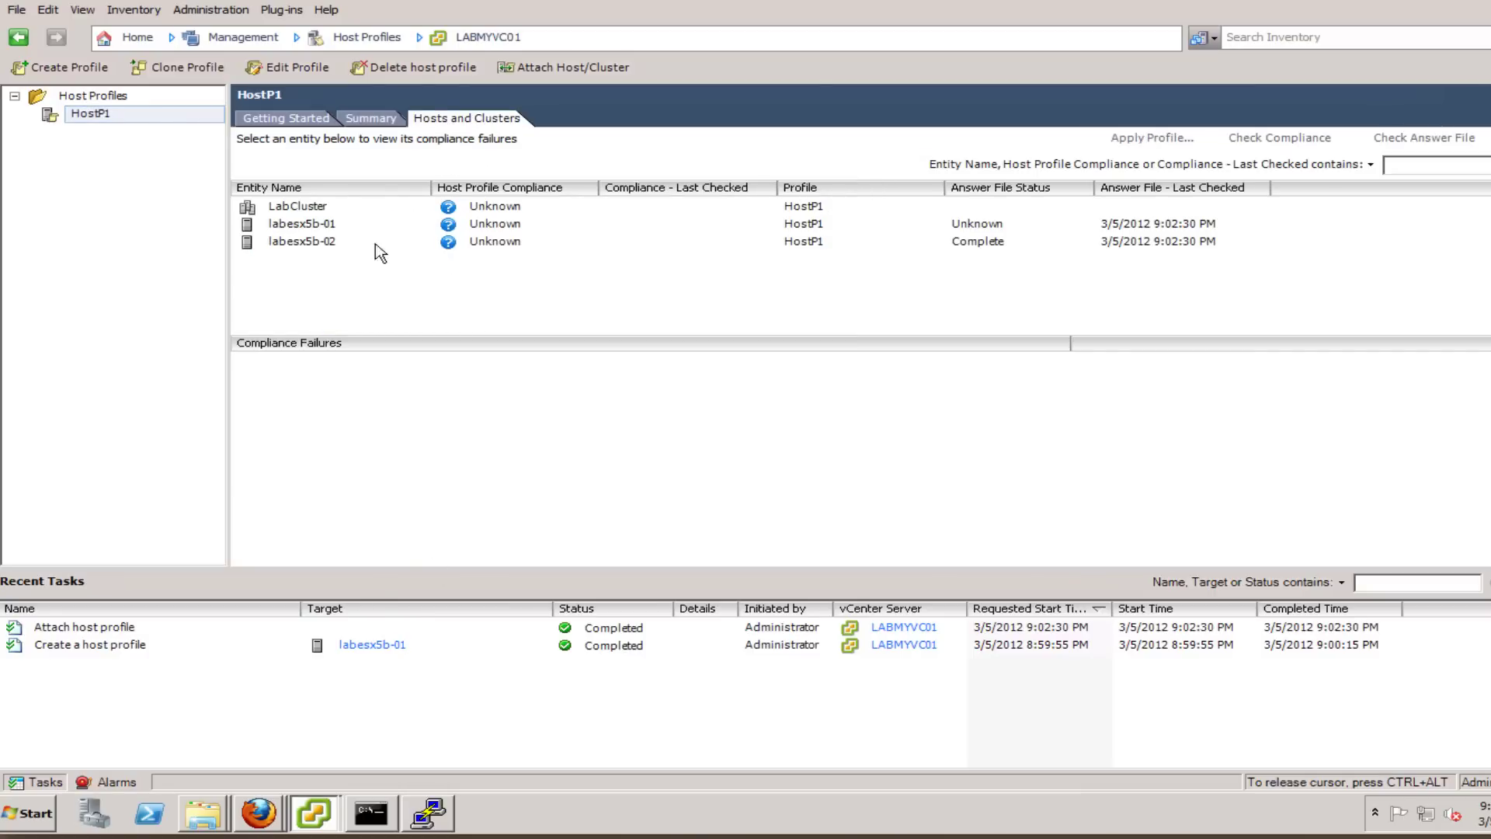
left_click(273, 210)
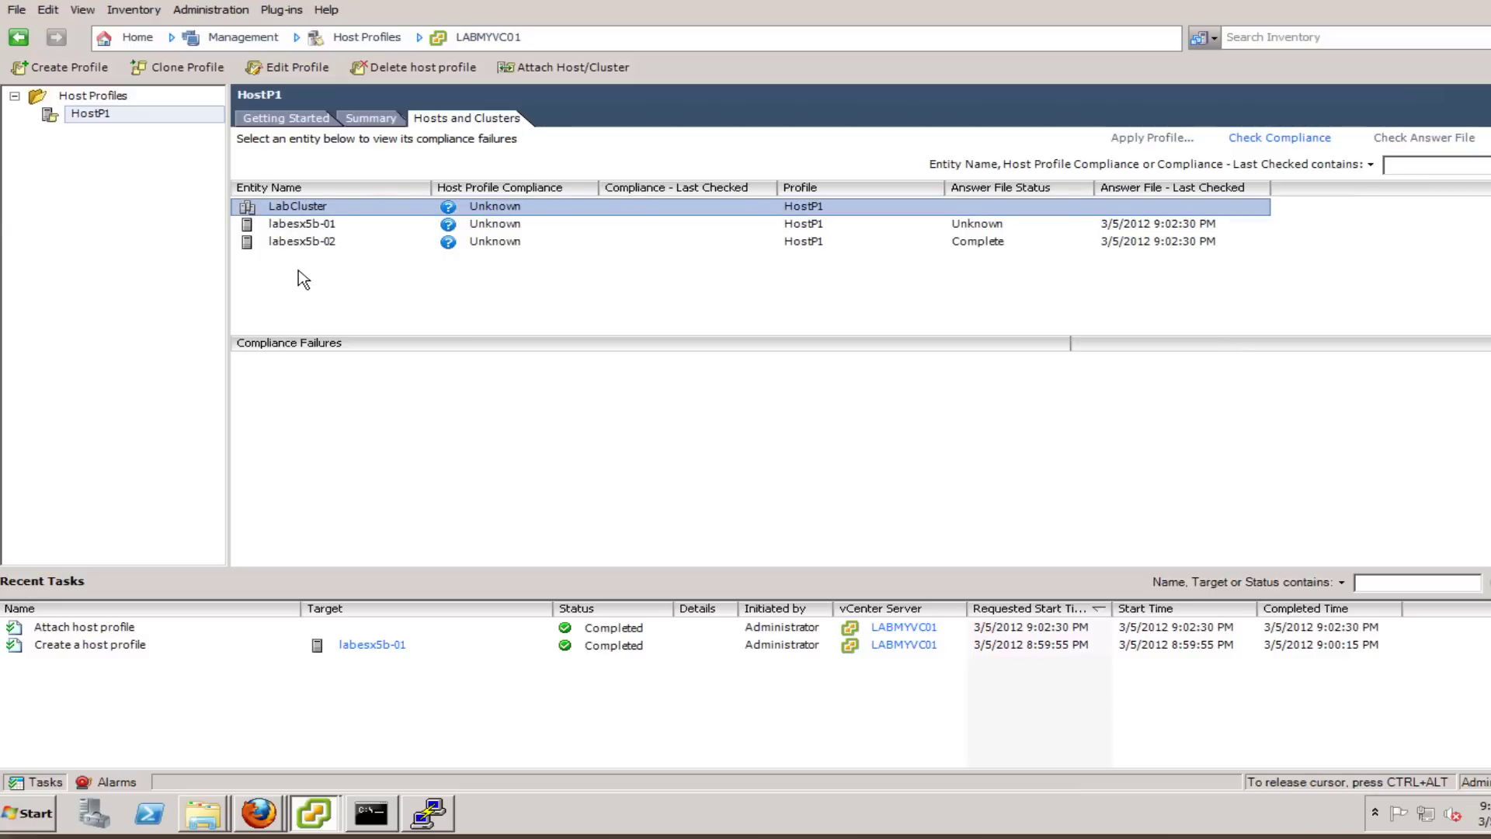
left_click(304, 225)
left_click(309, 242)
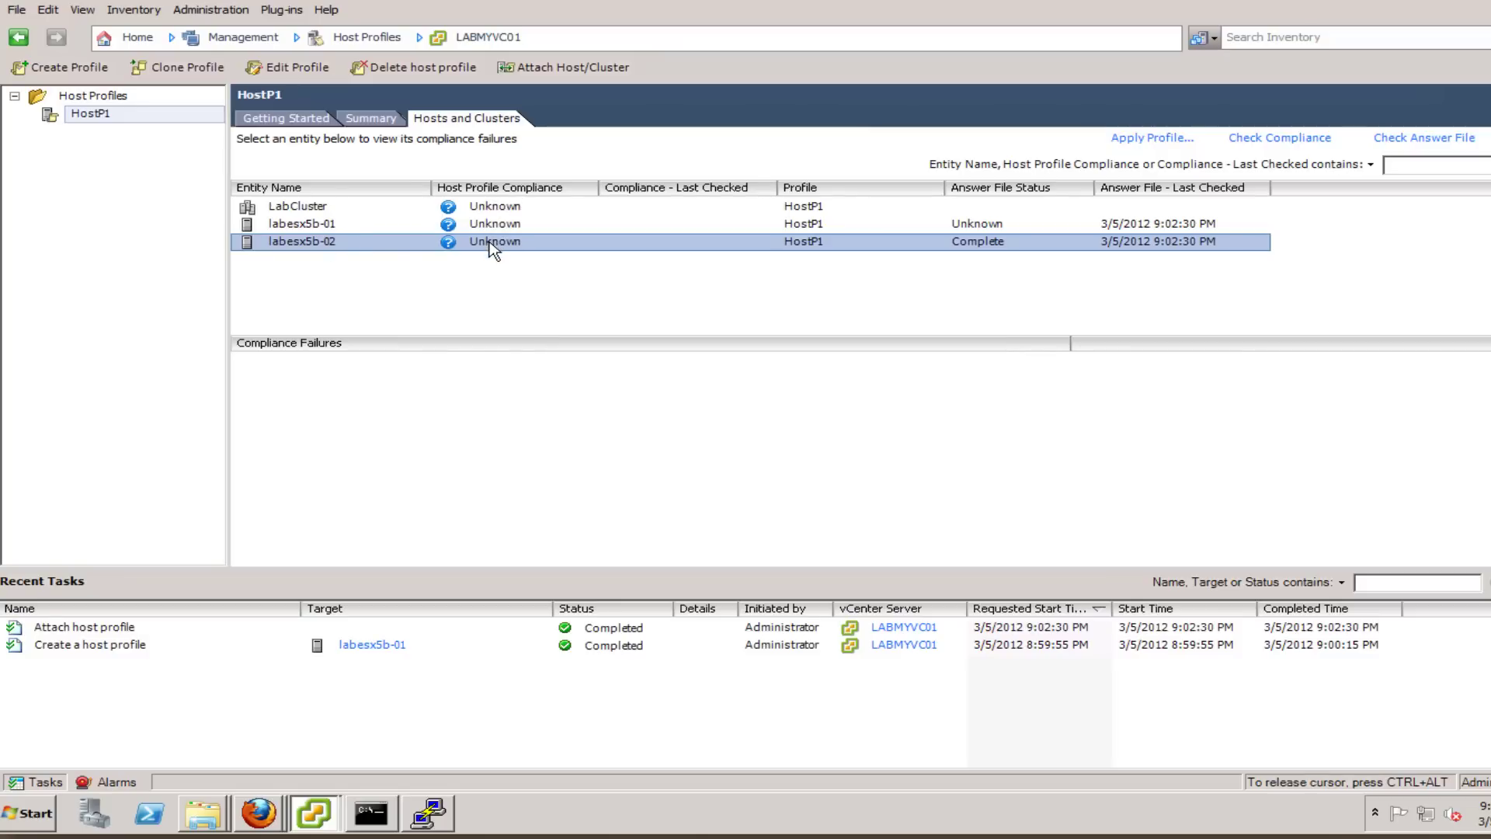
left_click(511, 224)
left_click(516, 206)
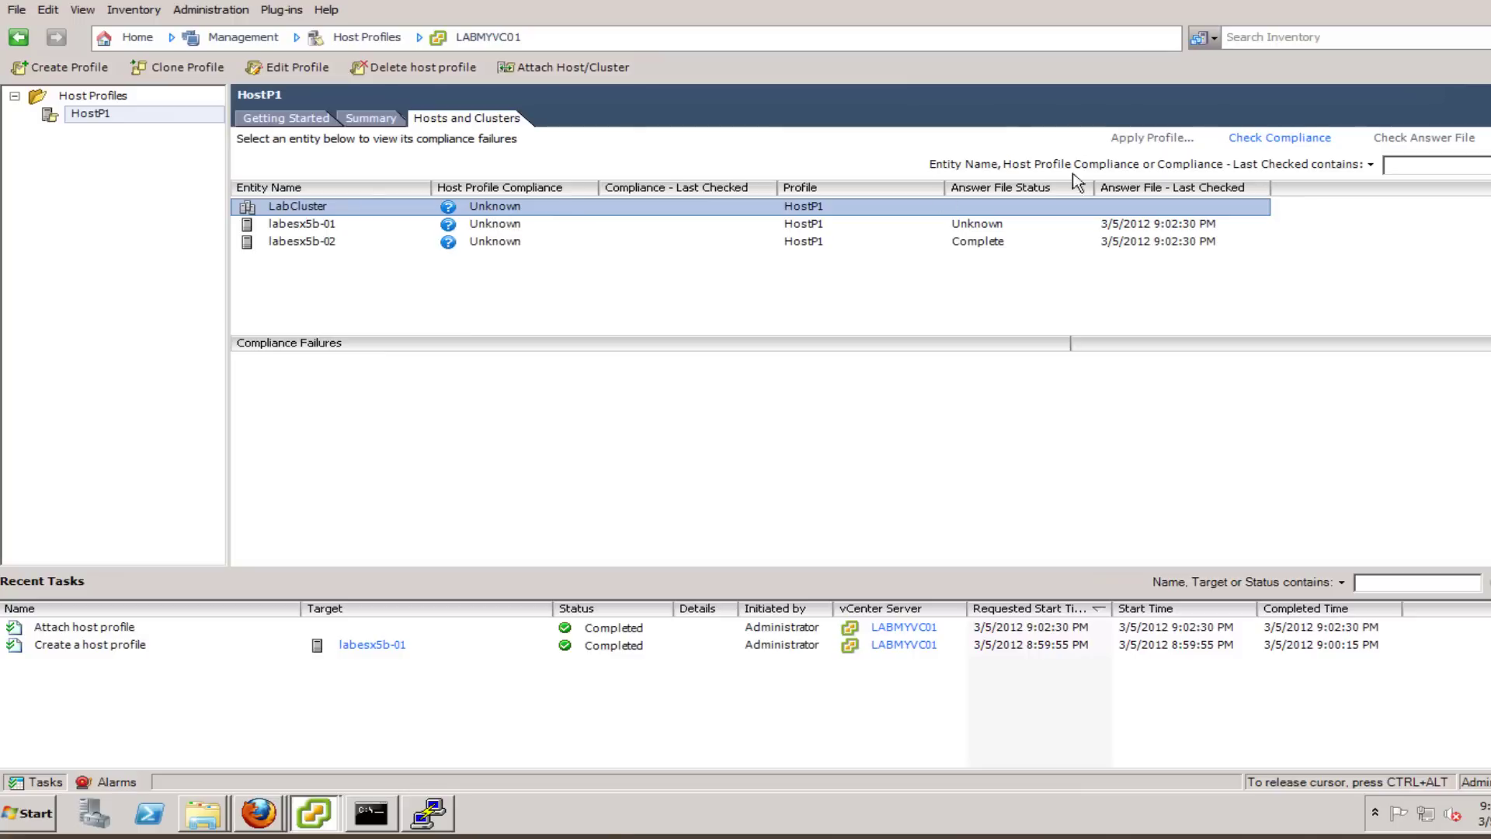
left_click(1278, 139)
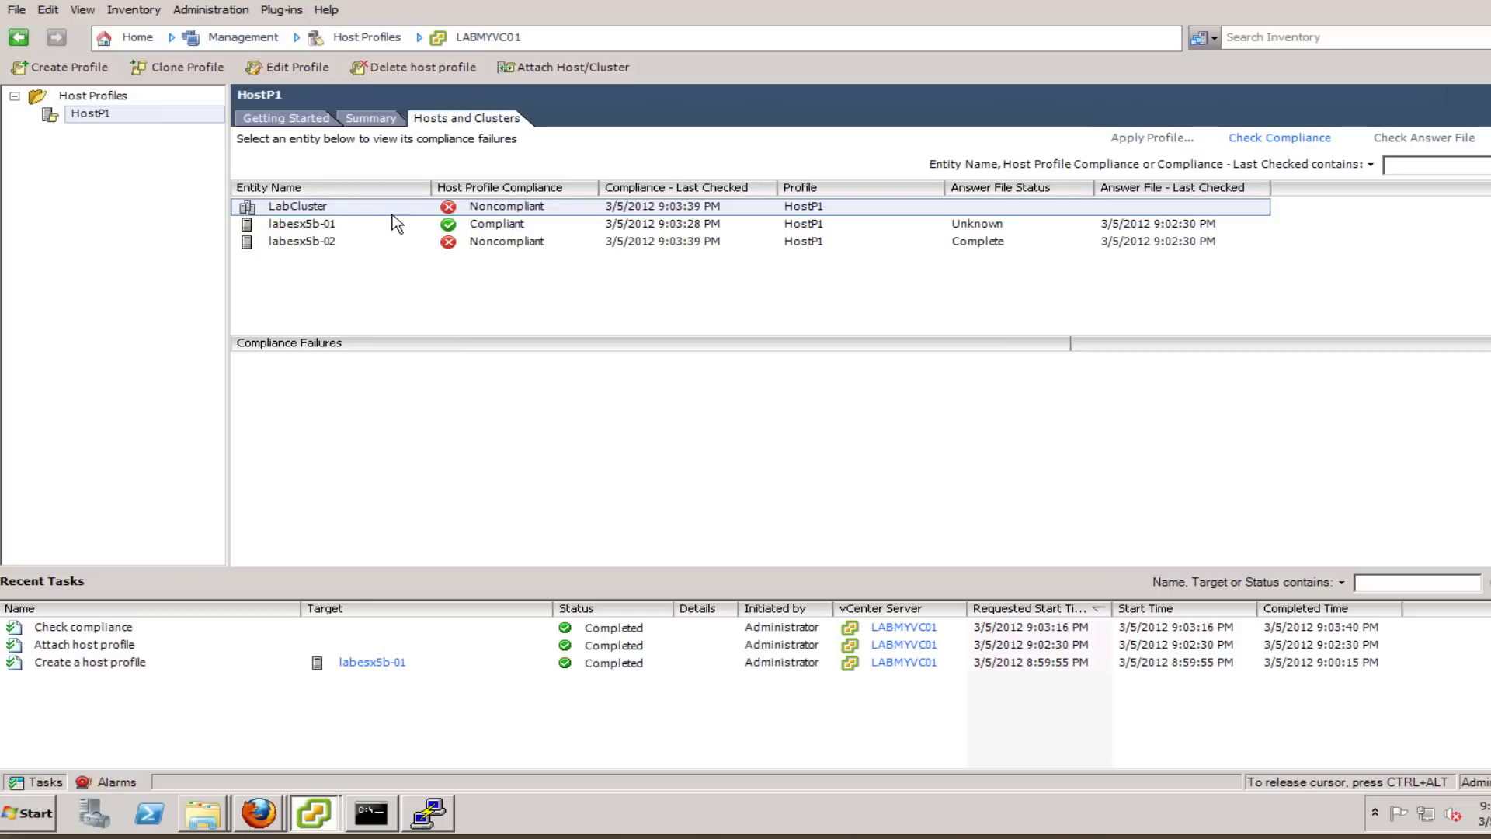
Compare the compliance failures listed for LabCluster, labesx5b-01 and labesx5b-02 against HostP1
left_click(376, 225)
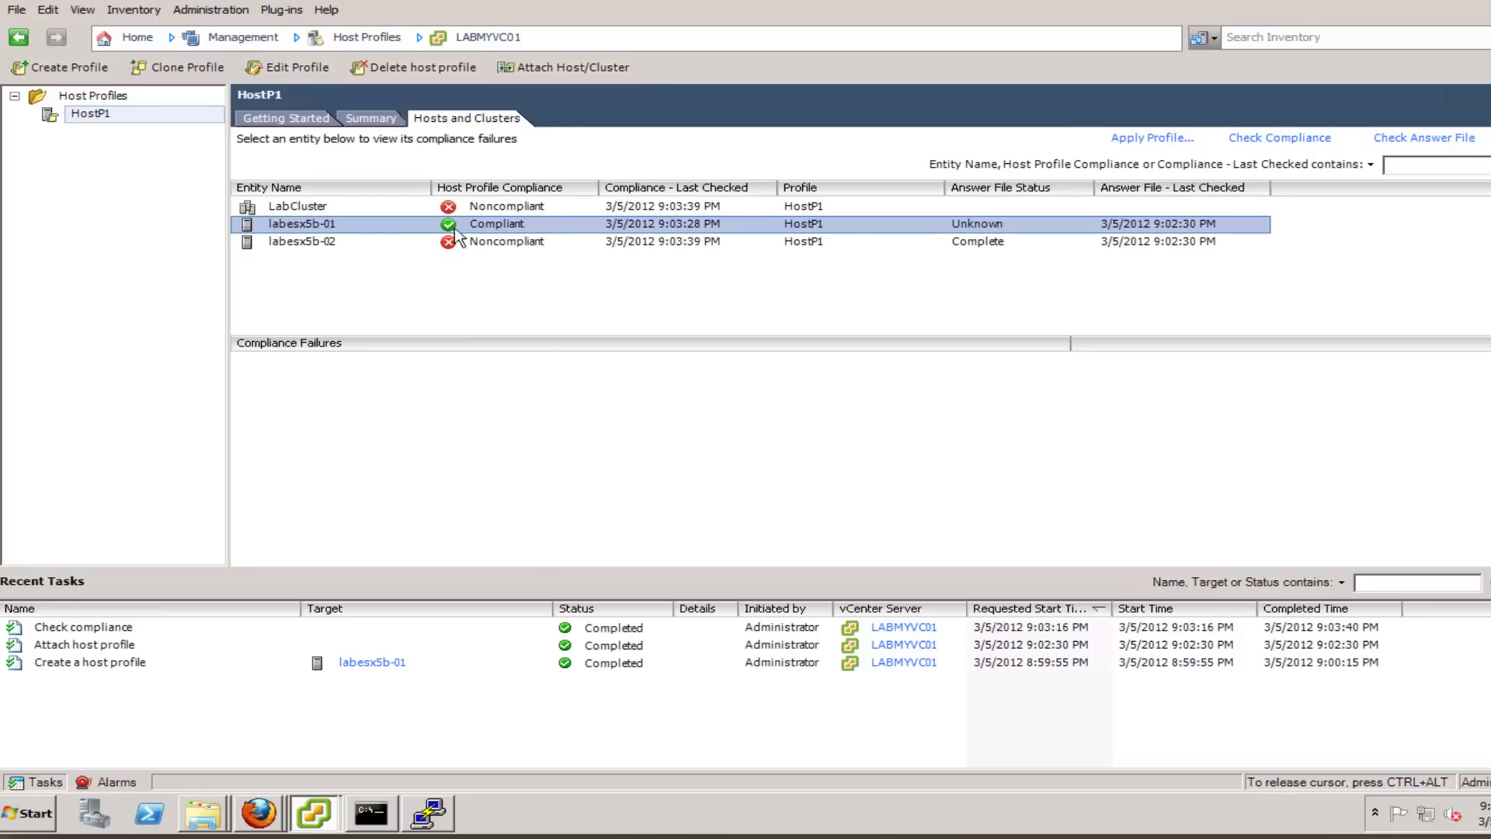
key("Down")
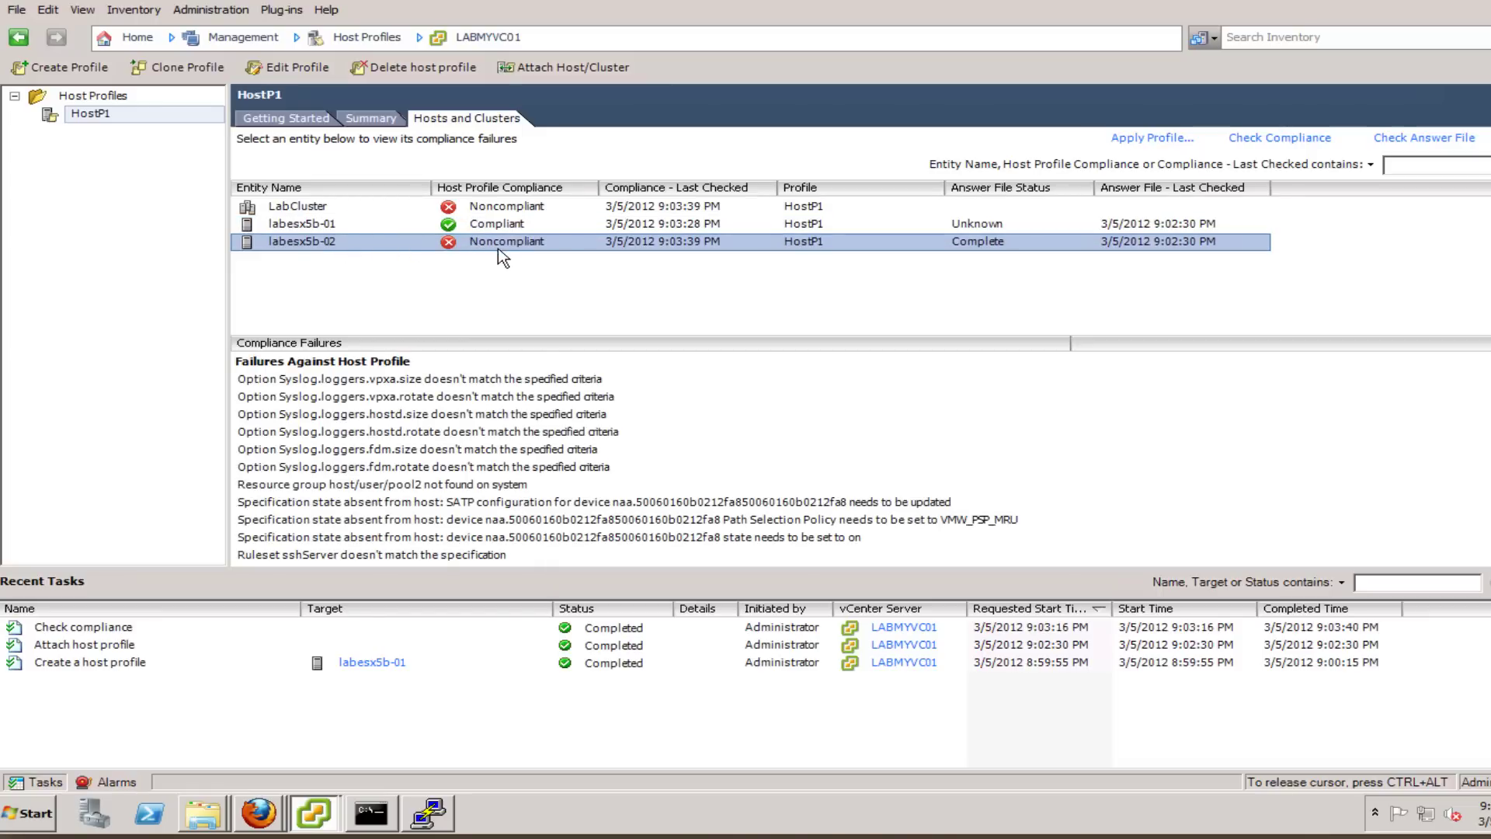
left_click(336, 207)
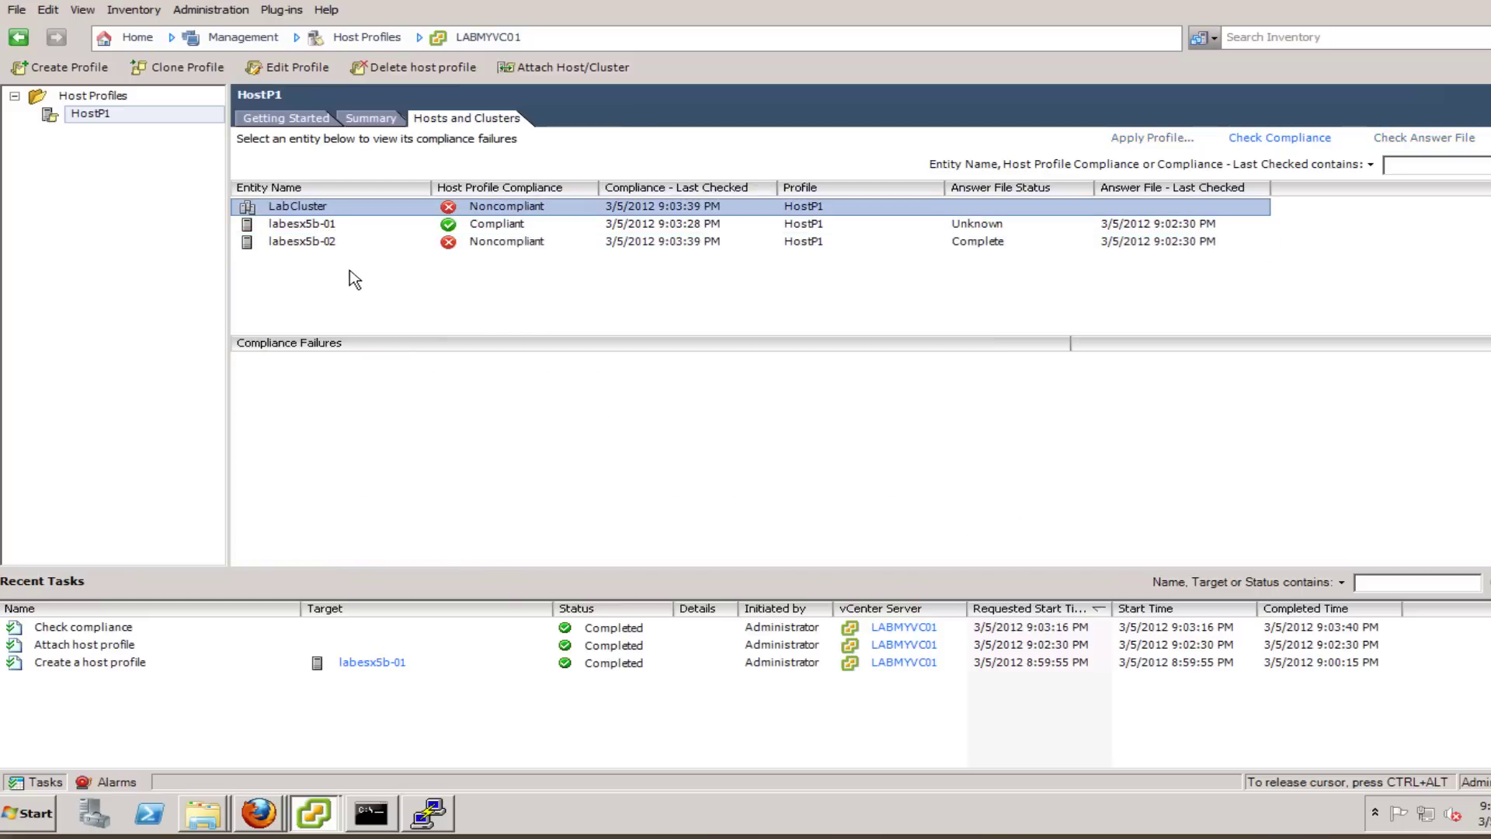
left_click(342, 243)
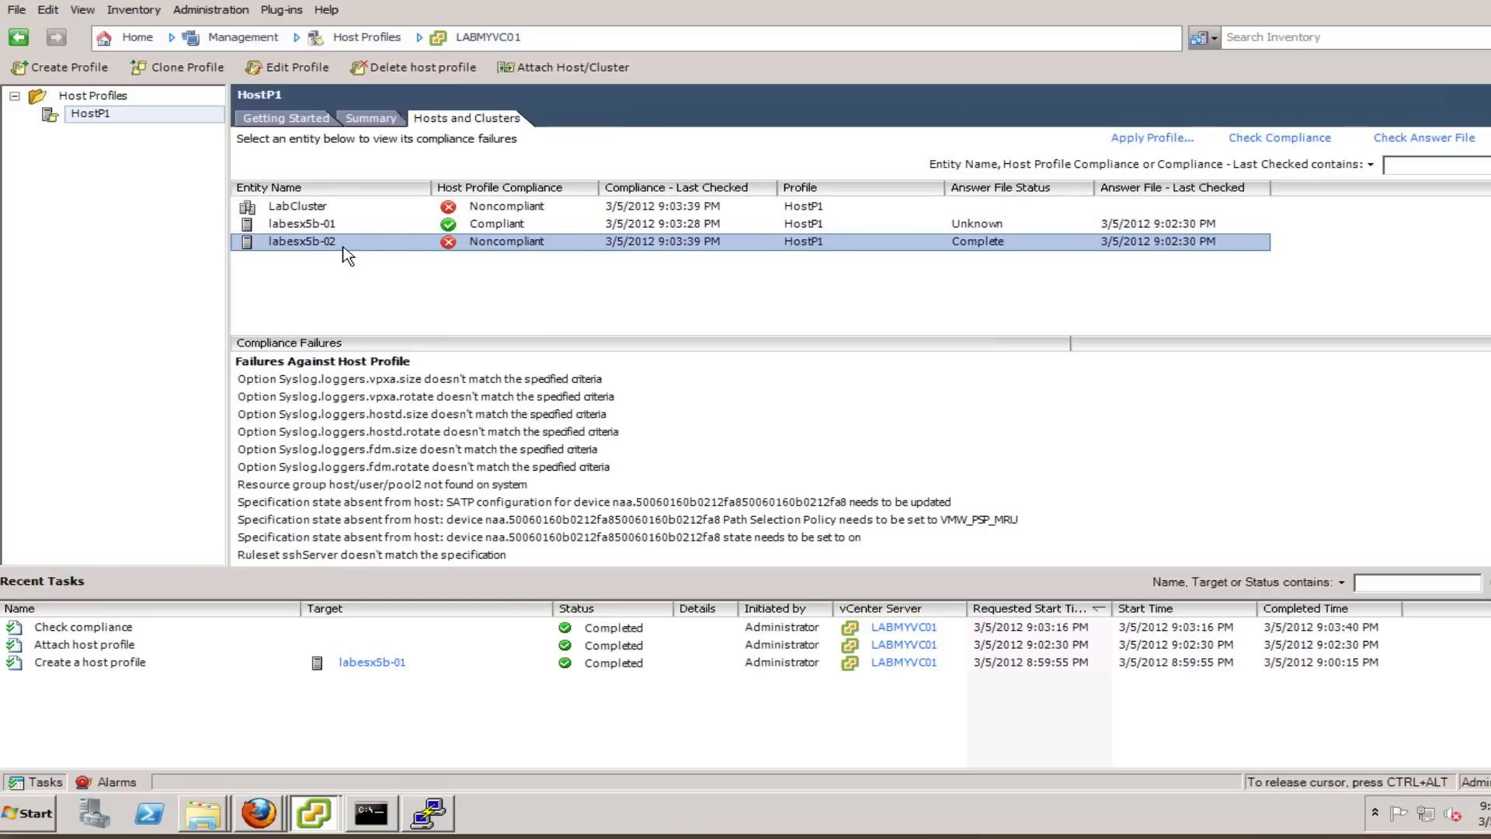
left_click(324, 206)
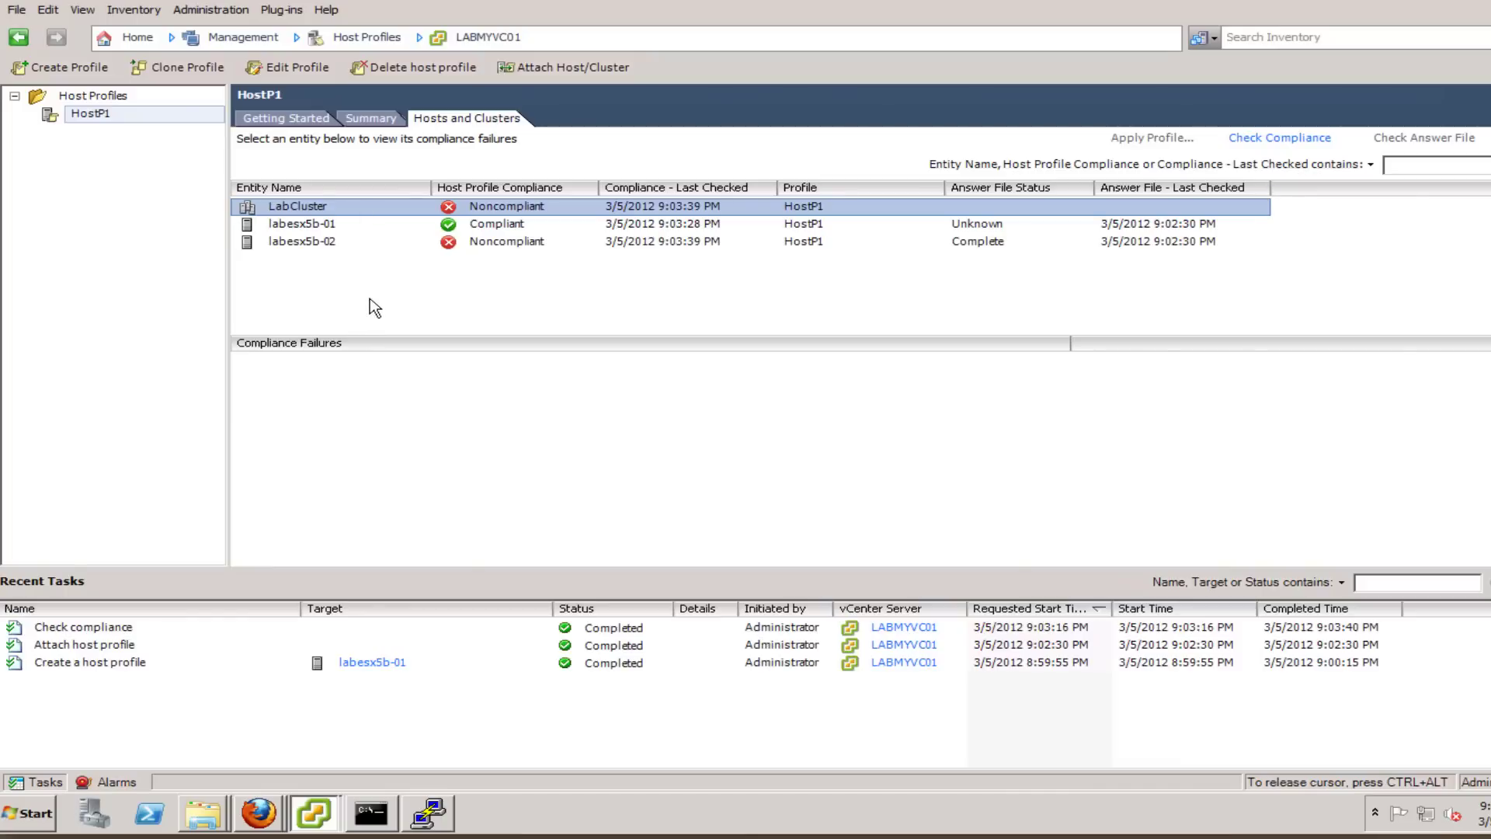
Try to apply the HostP1 host profile to labesx5b-02
left_click(353, 241)
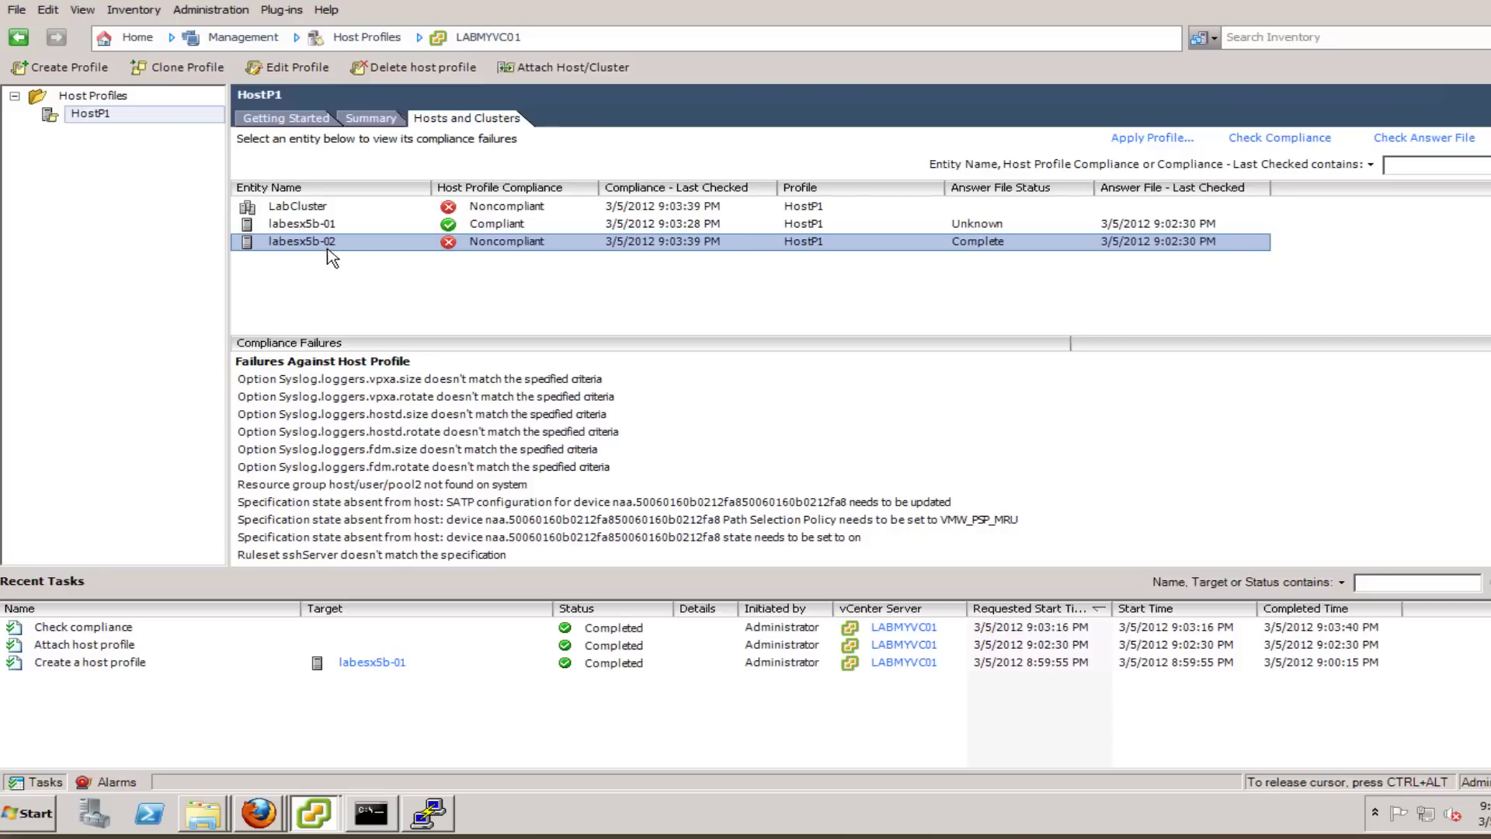
left_click(1149, 140)
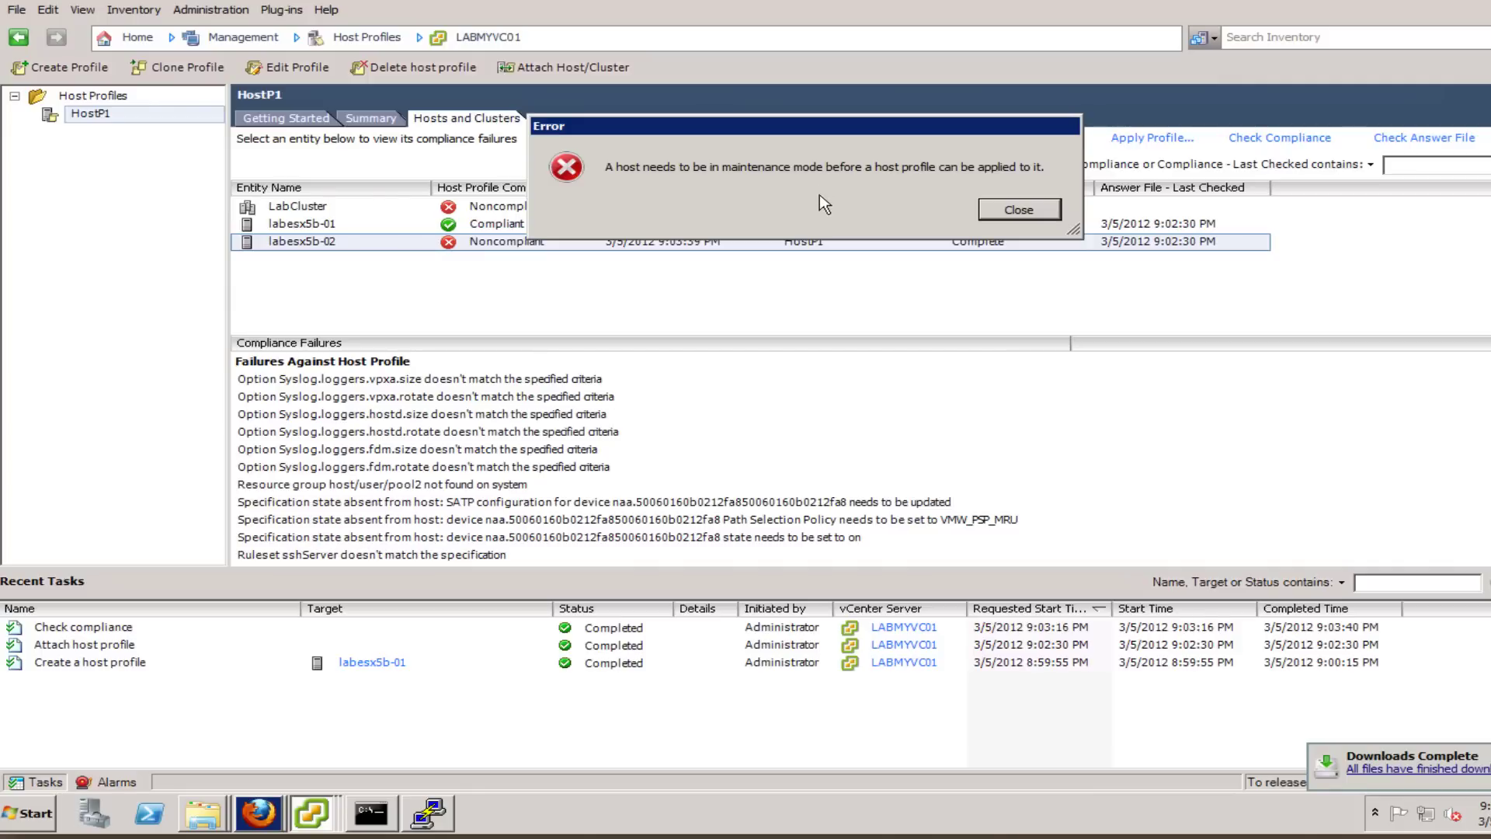
left_click(1017, 211)
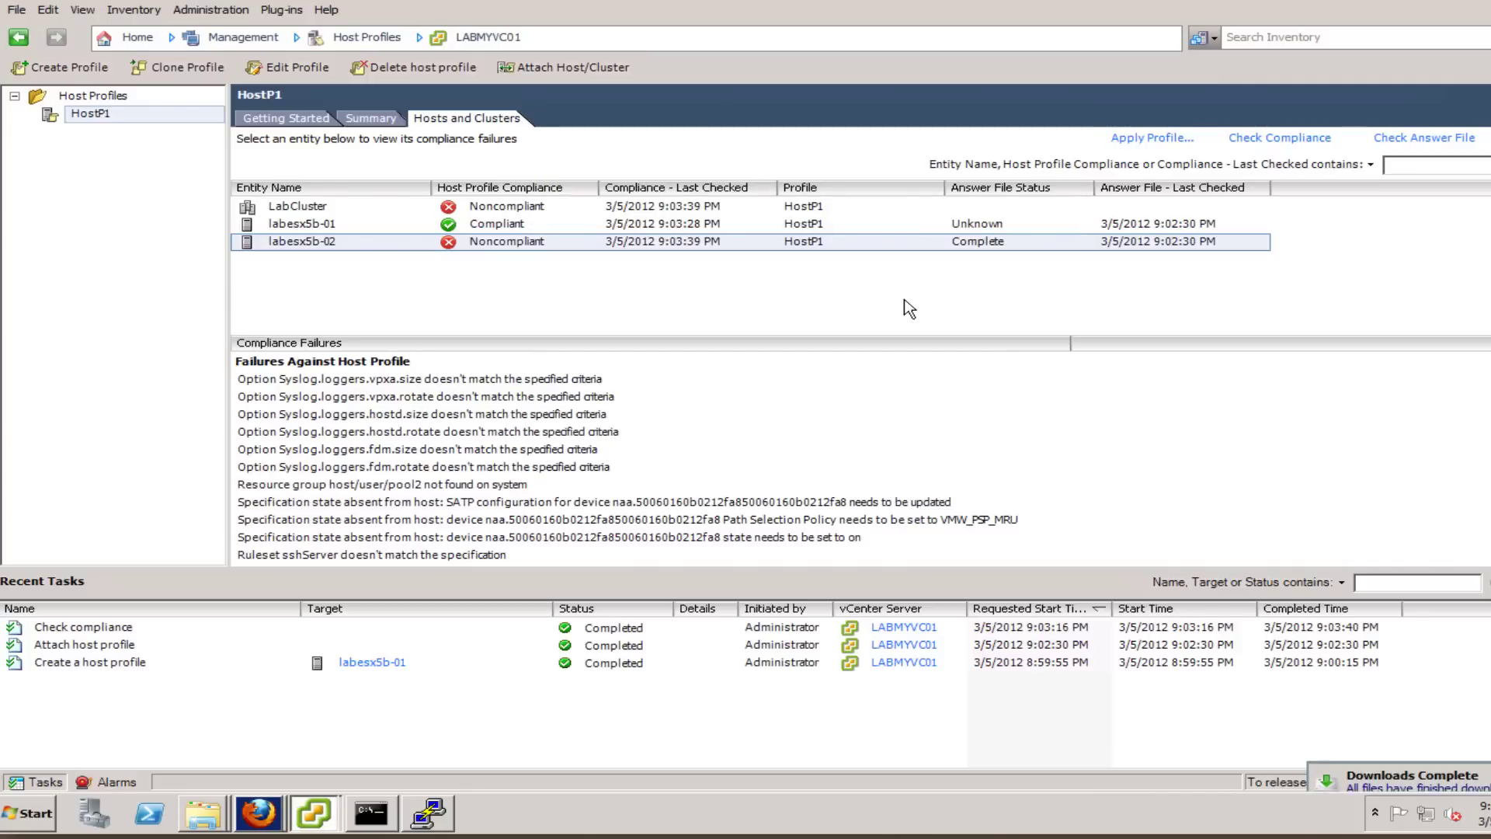
Examine the MAC address, IPv4 address and host name settings in labesx5b-02's answer file, and close it without updating
left_click(505, 246)
right_click(645, 244)
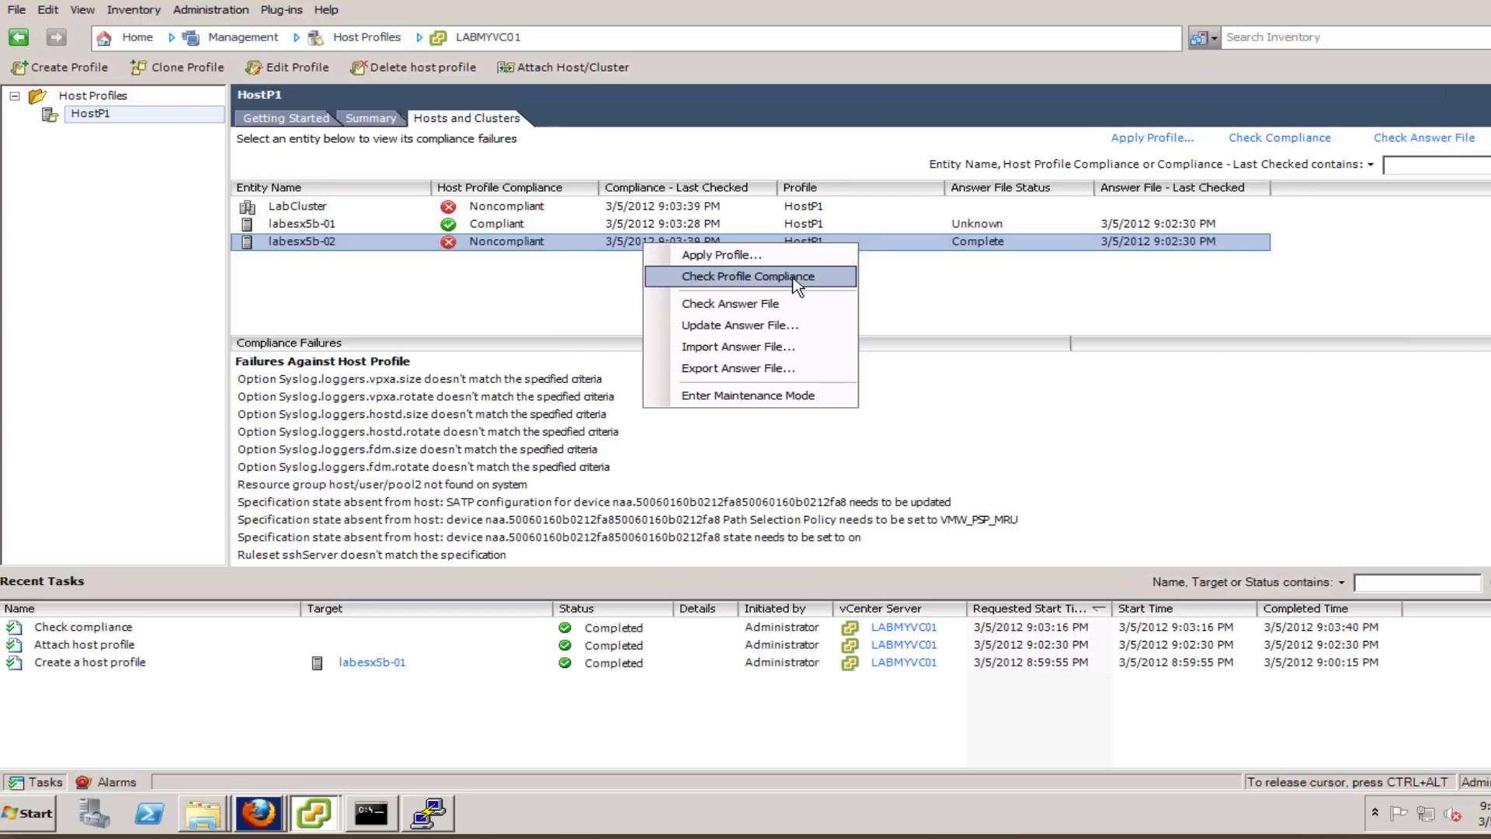
left_click(744, 326)
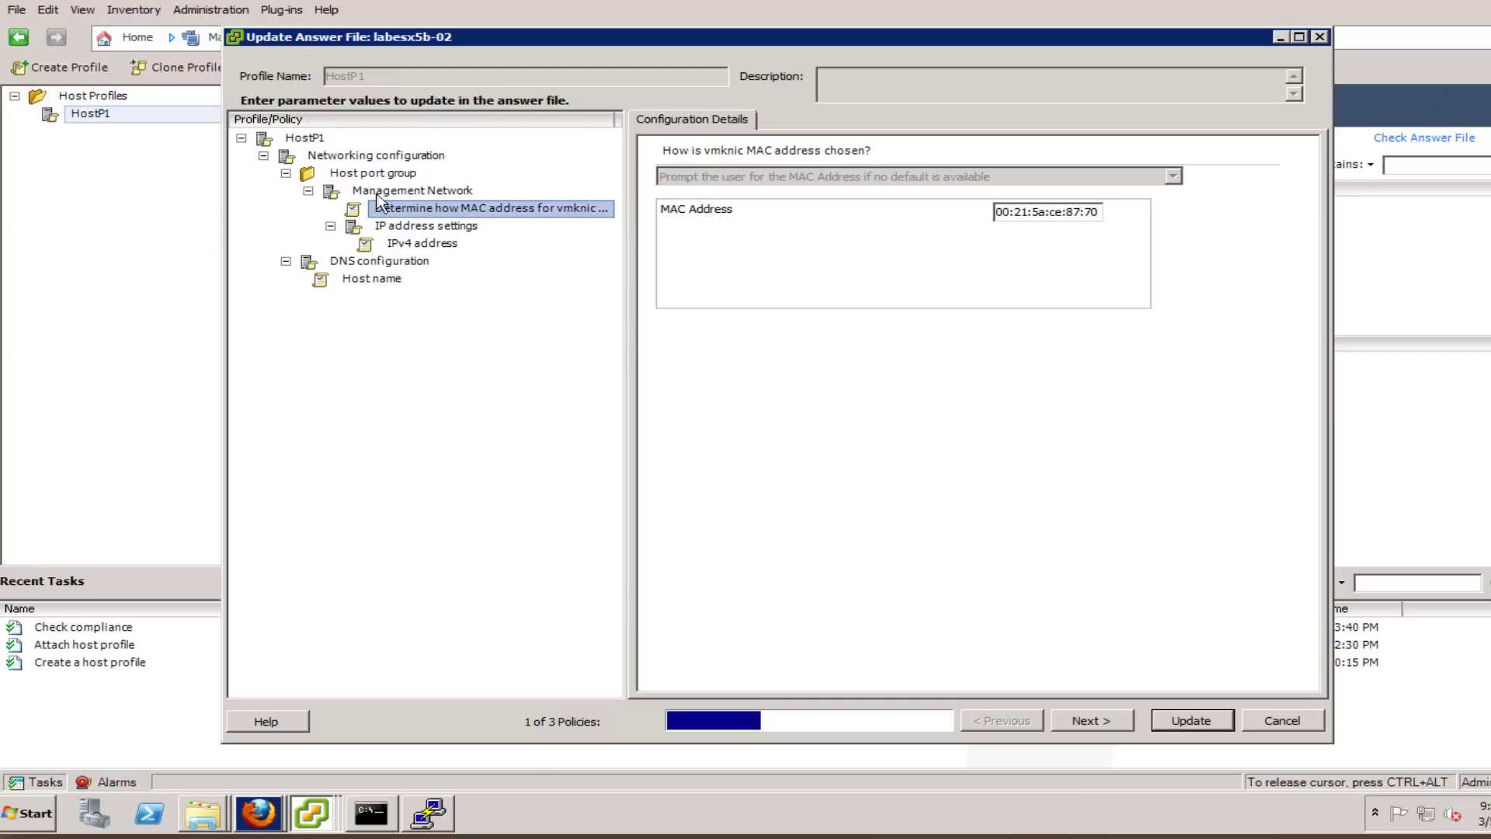
left_click(303, 140)
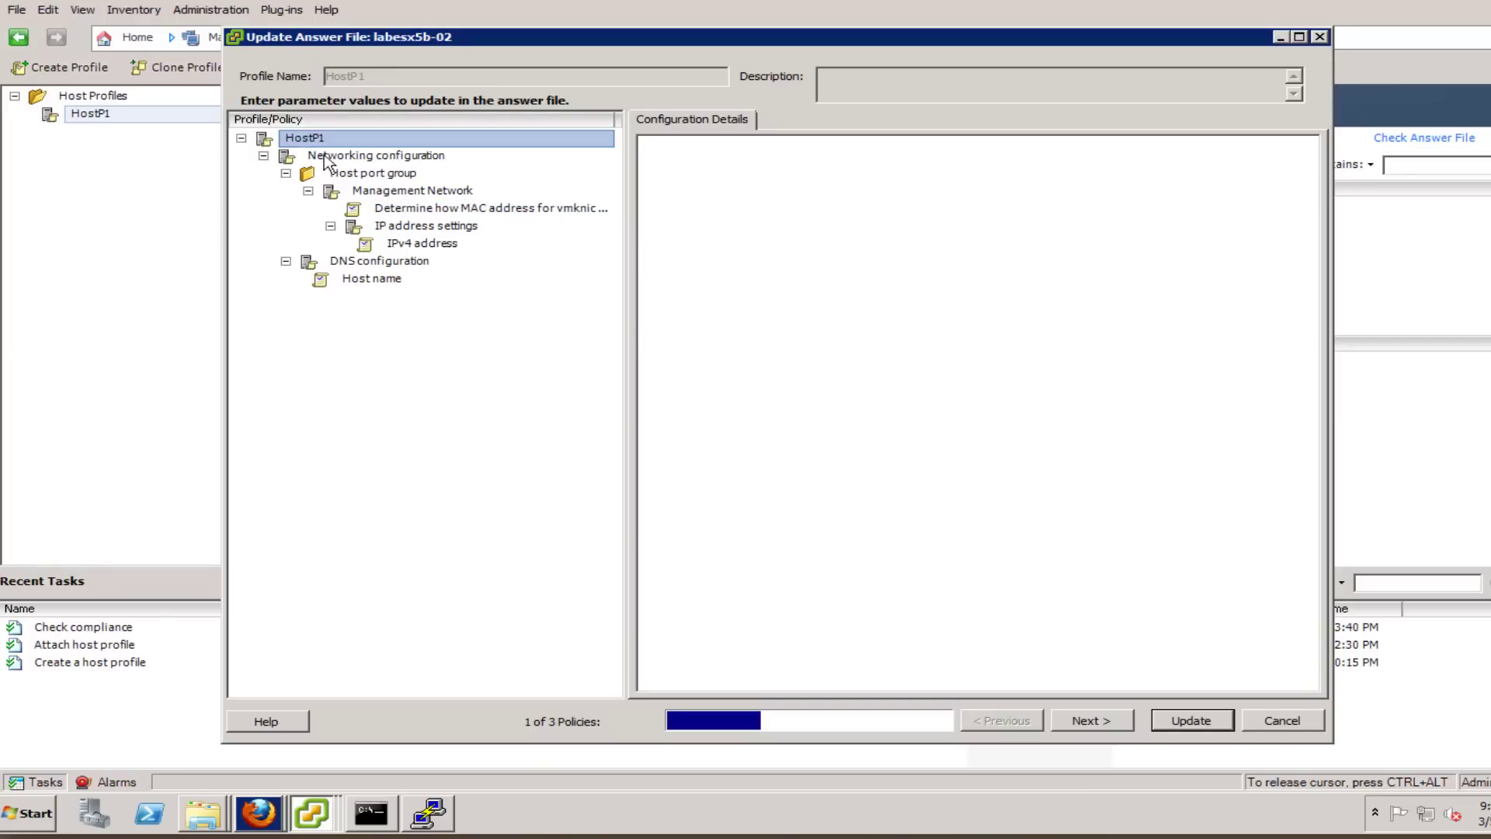
left_click(371, 158)
left_click(378, 176)
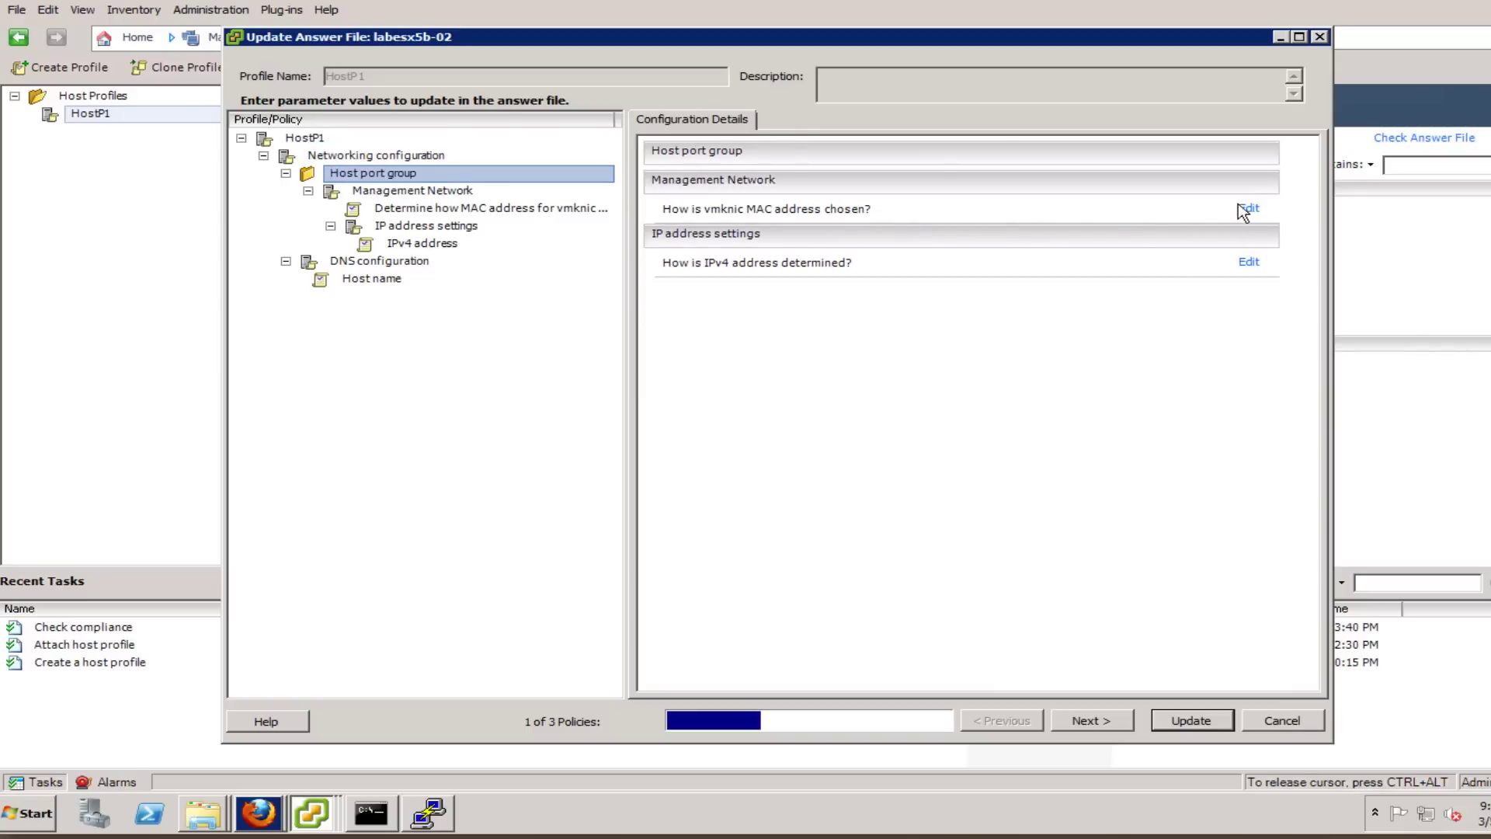
left_click(1248, 209)
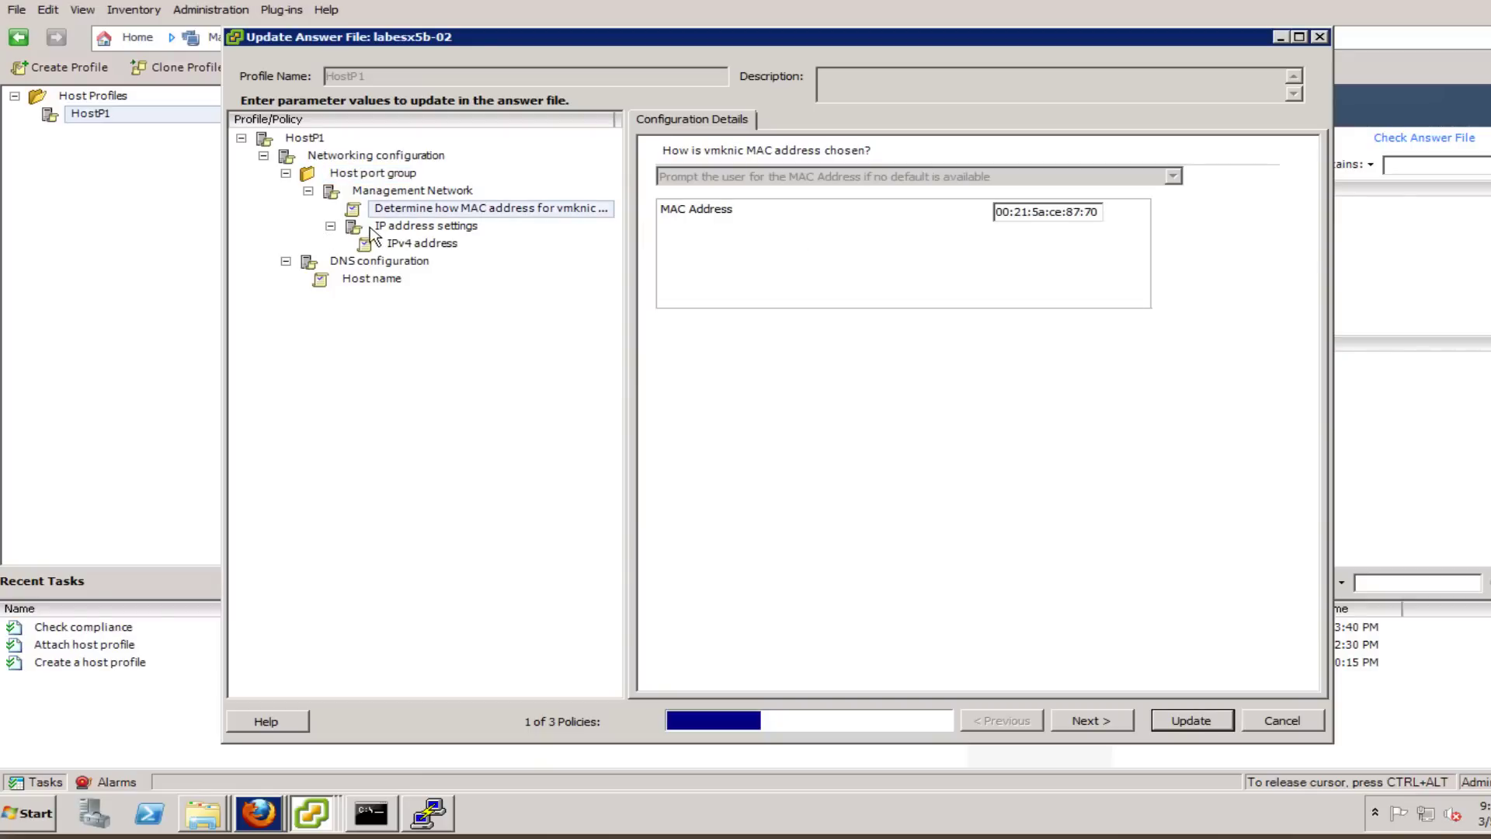
left_click(416, 245)
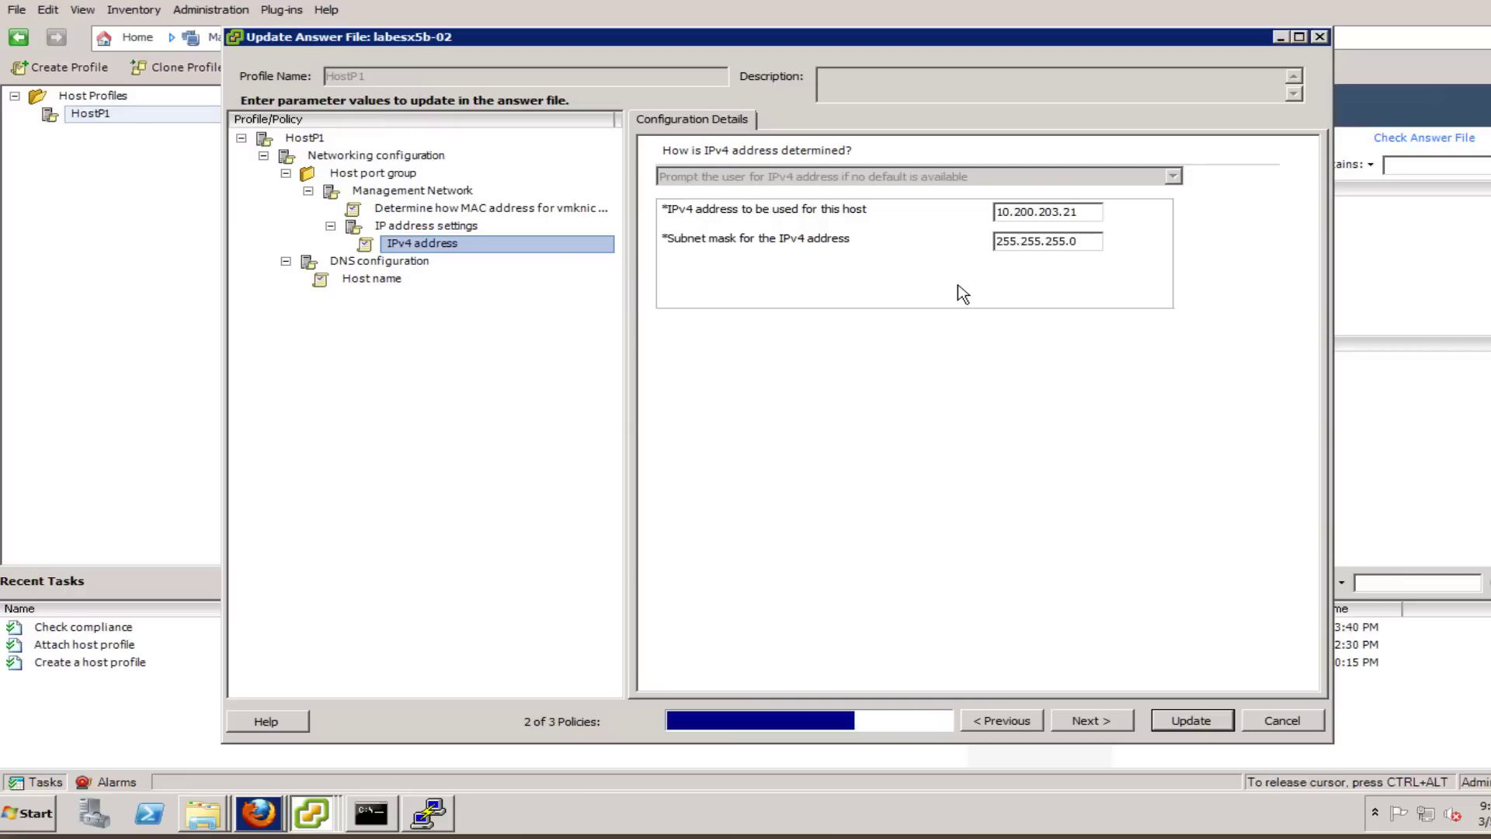
left_click(377, 279)
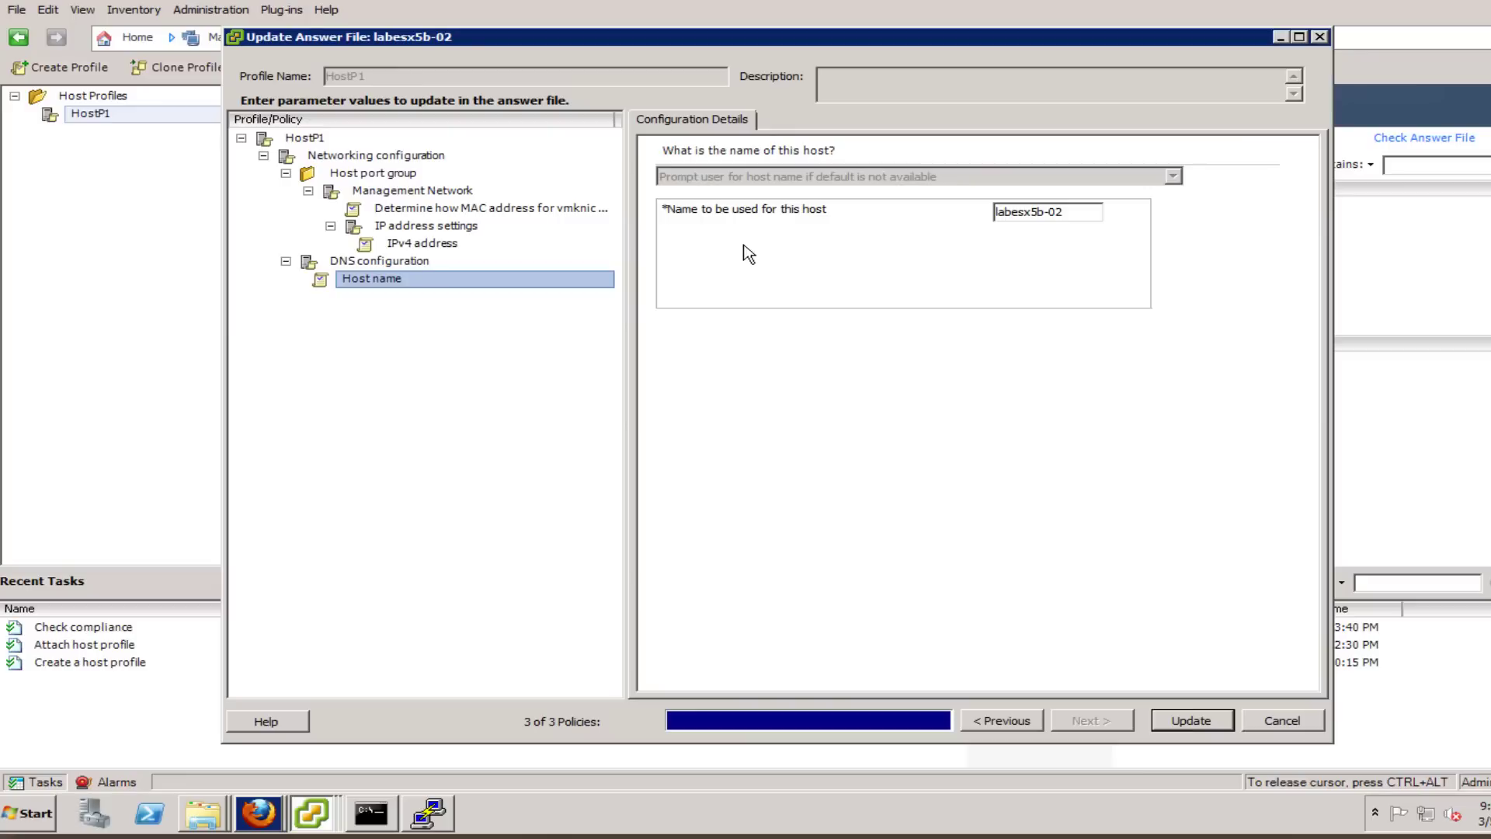
left_click(1079, 210)
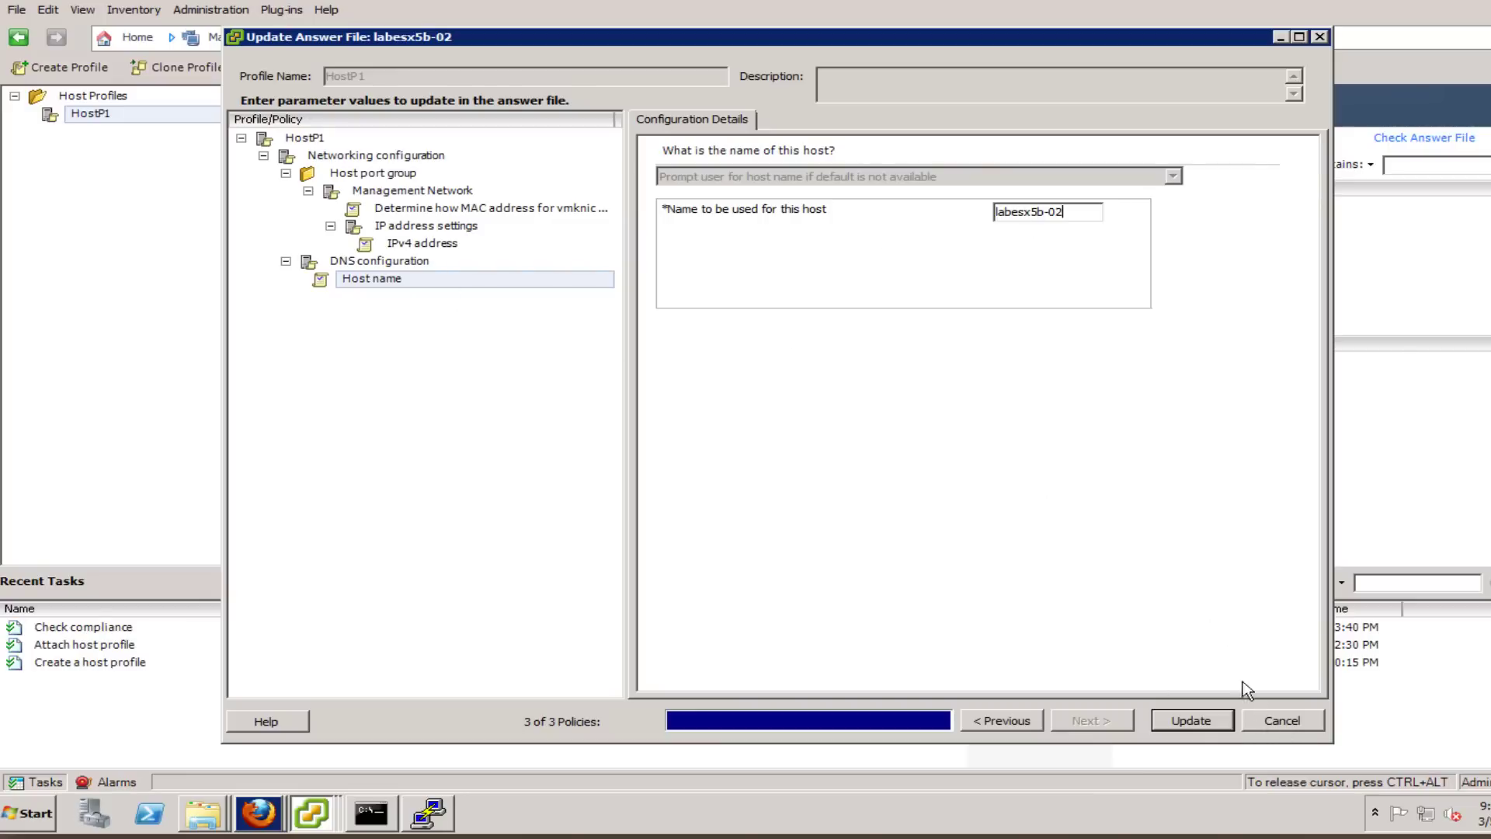
left_click(1283, 722)
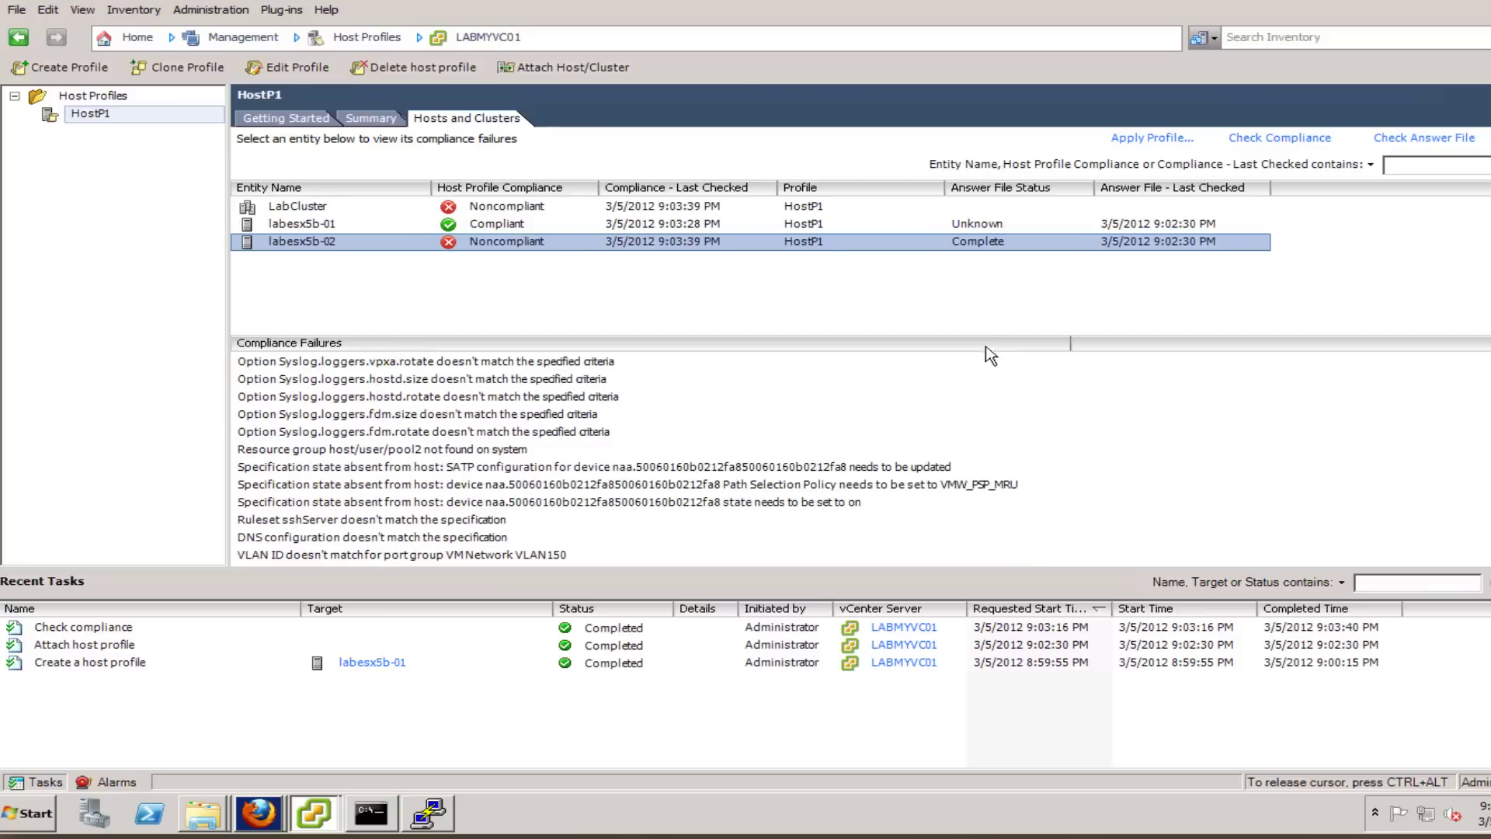
Sort labesx5b-02's compliance failures alphabetically and review the full list
right_click(804, 246)
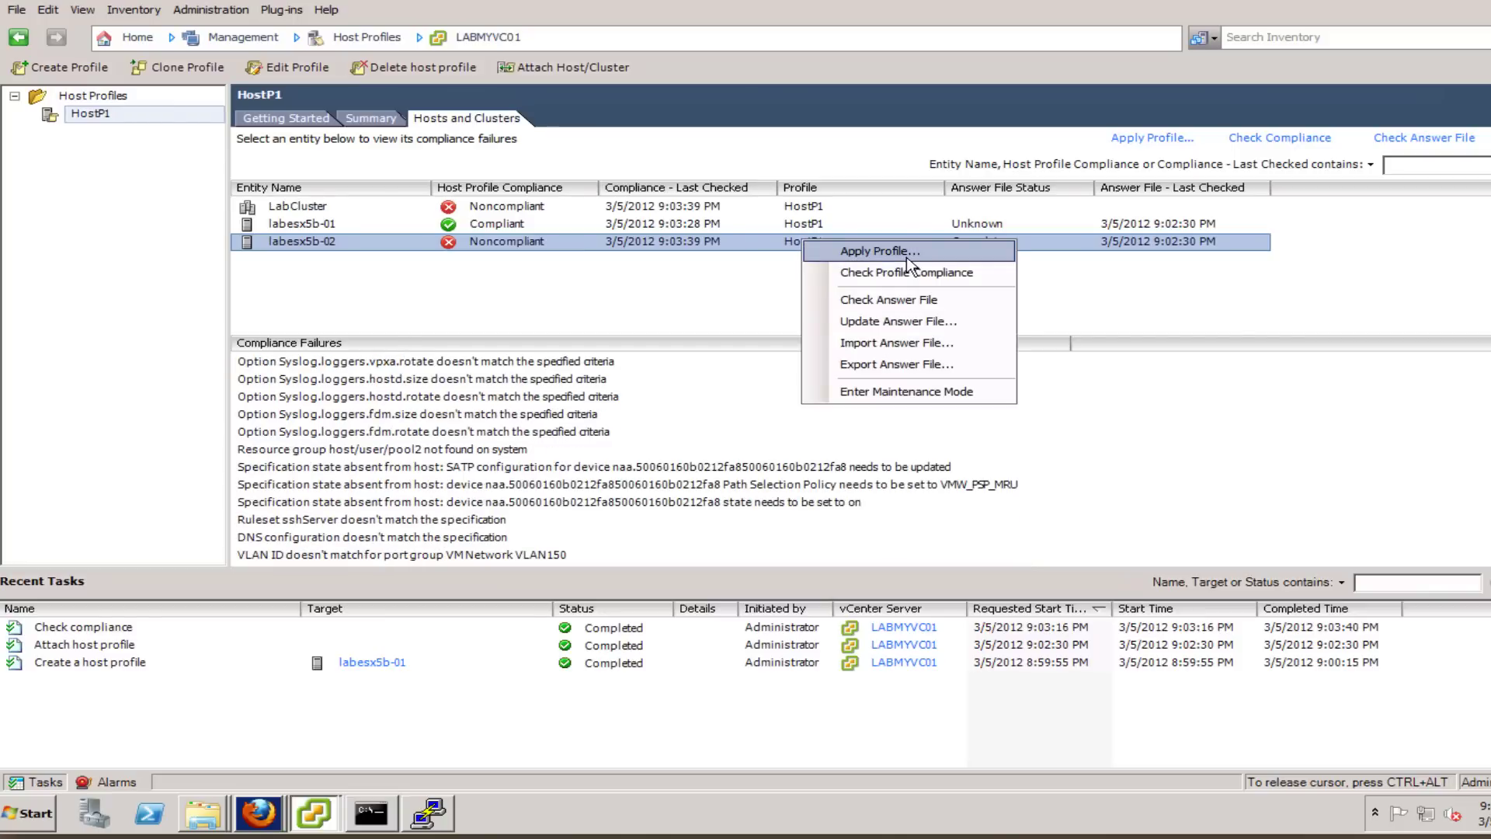
left_click(867, 365)
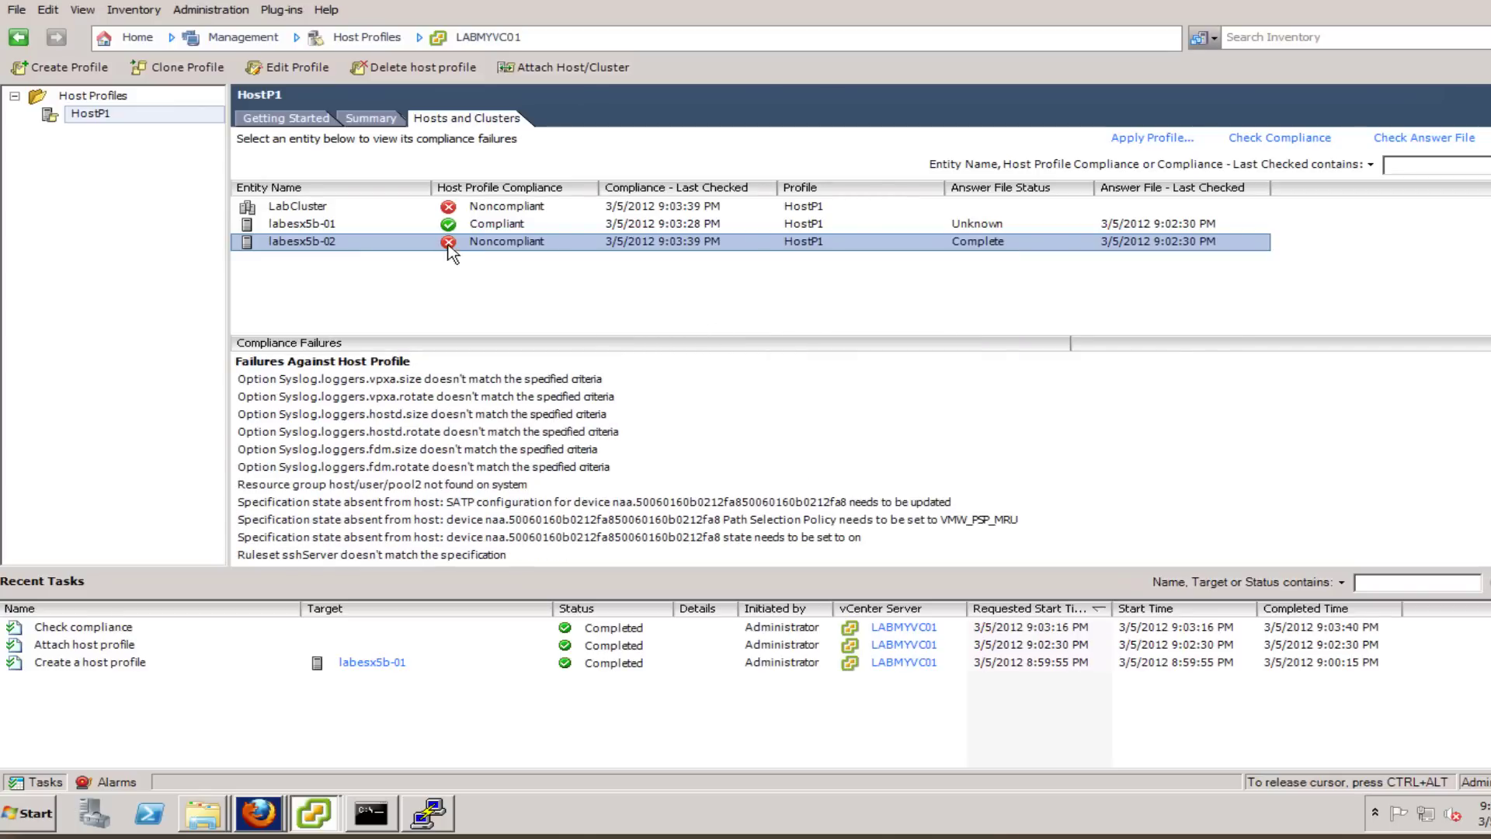
left_click(299, 344)
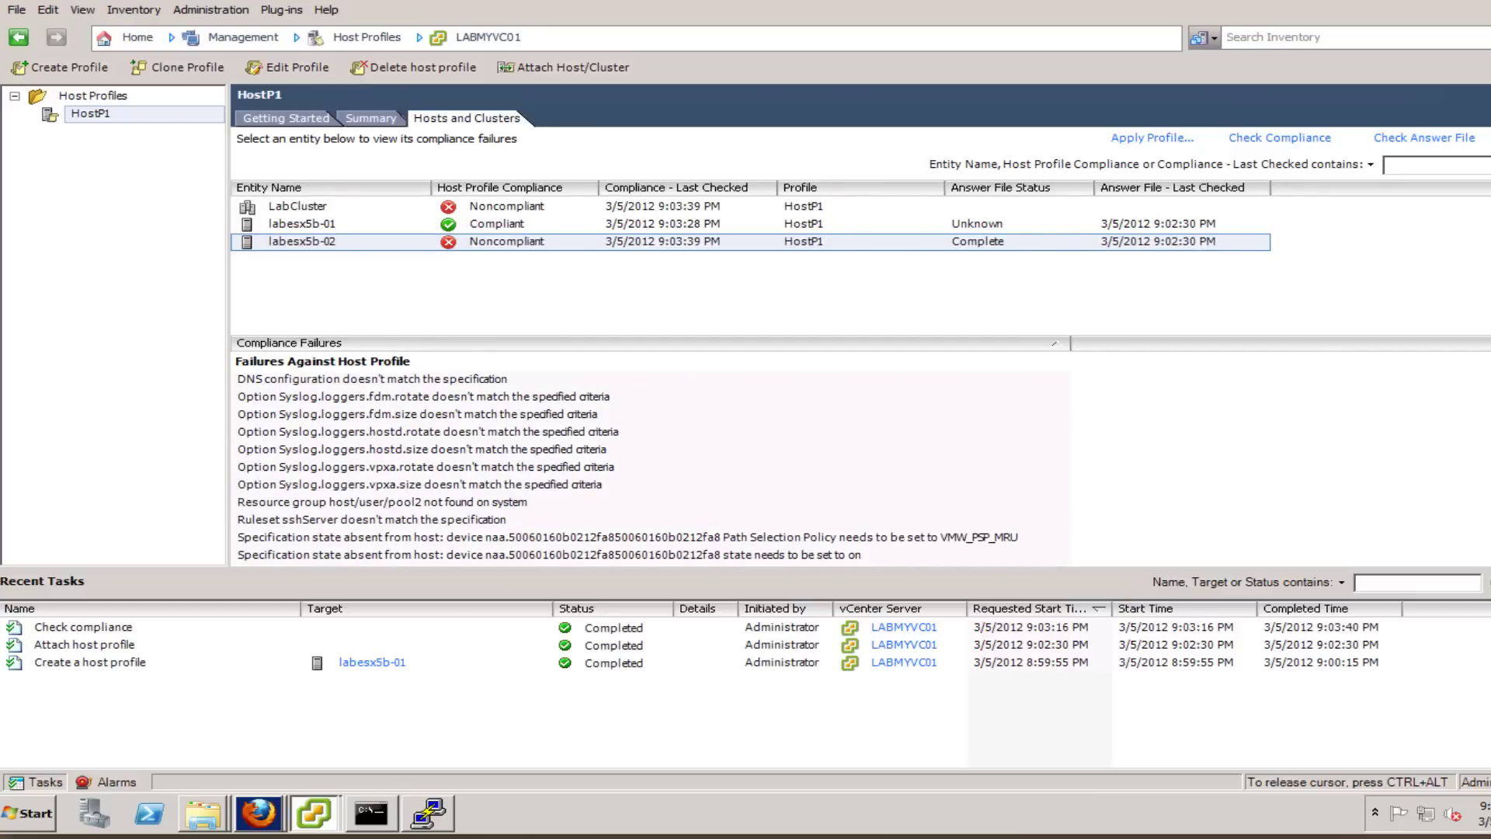
scroll(626, 458, "down", 1)
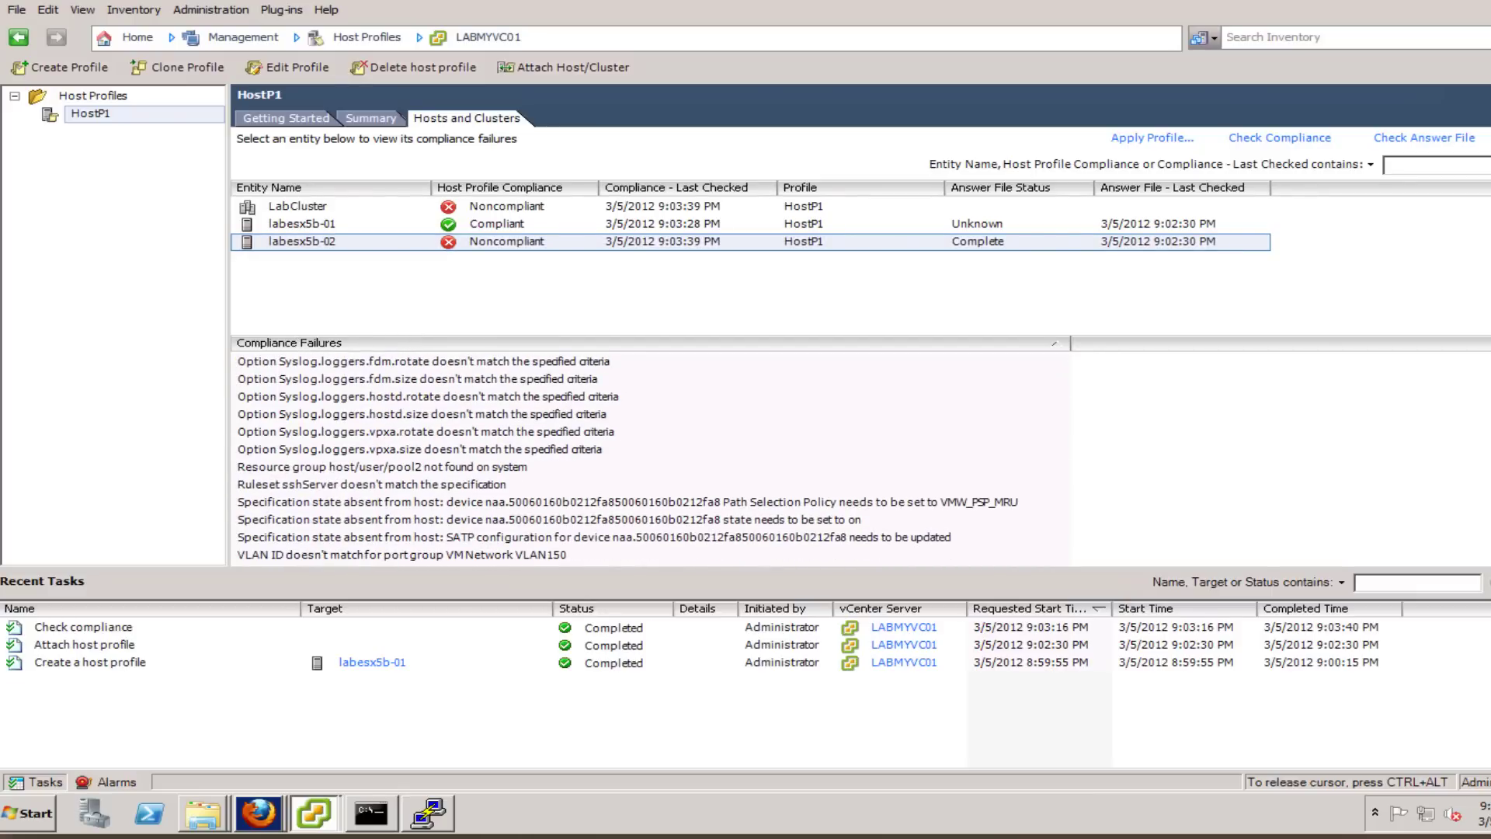
scroll(718, 384, "up", 1)
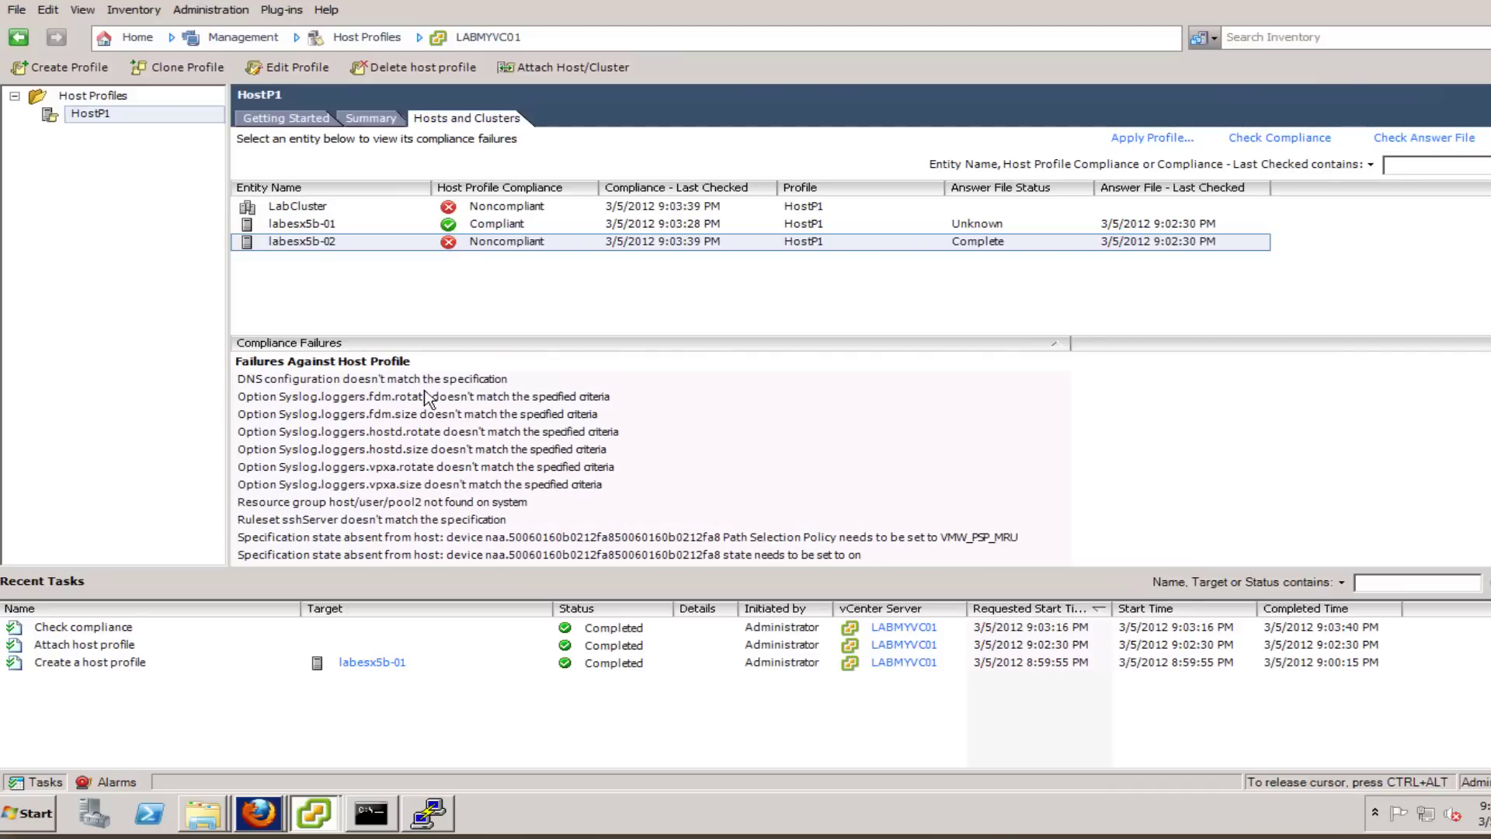
left_click(242, 382)
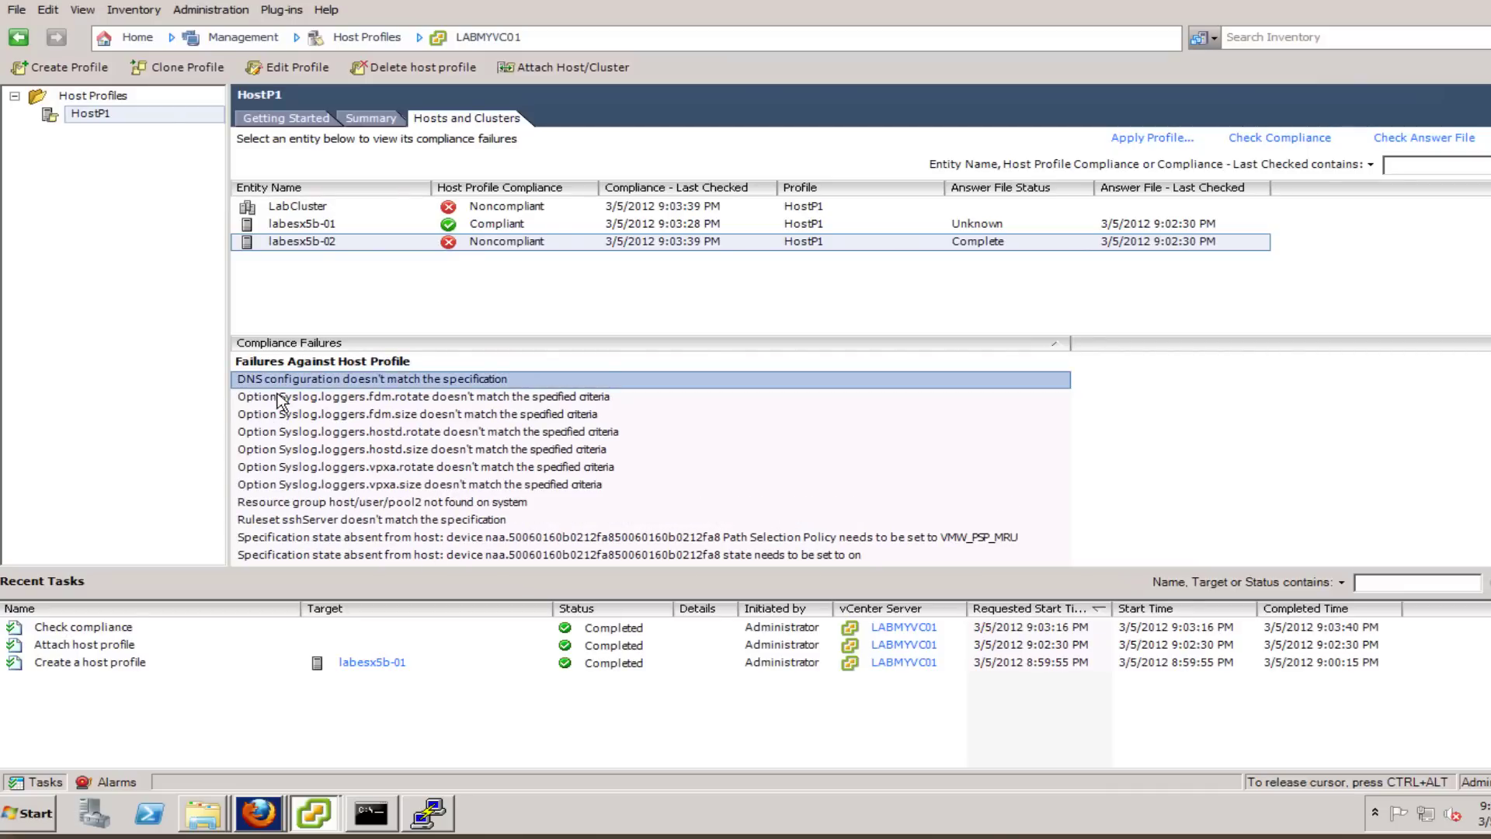
left_click(279, 397)
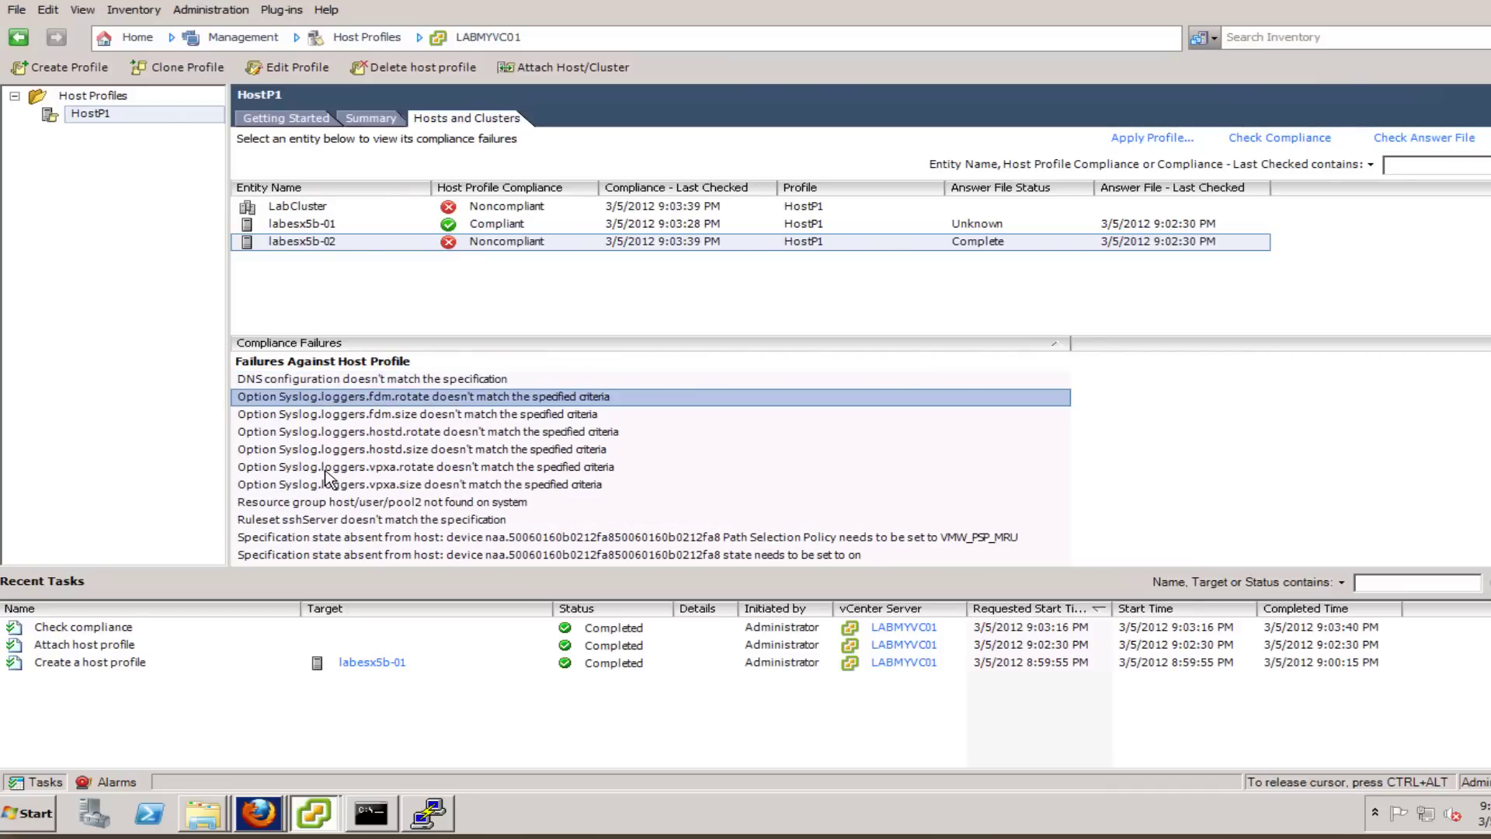
scroll(326, 471, "down", 1)
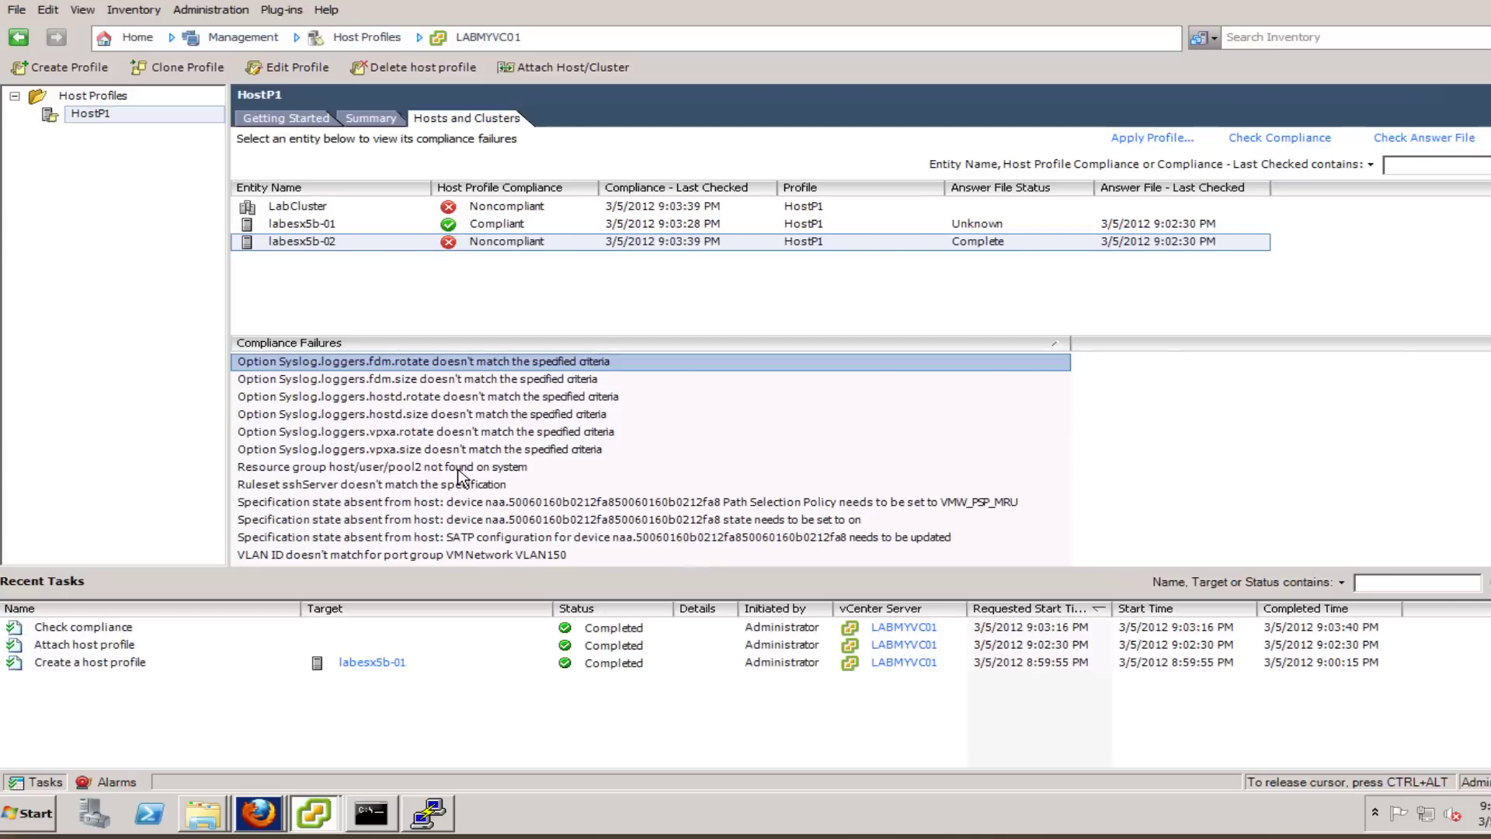
scroll(458, 475, "up", 1)
scroll(438, 413, "down", 1)
Put labesx5b-02 into maintenance mode, accepting the failover warning and moving powered-off and suspended virtual machines to other hosts in the cluster
left_click(454, 243)
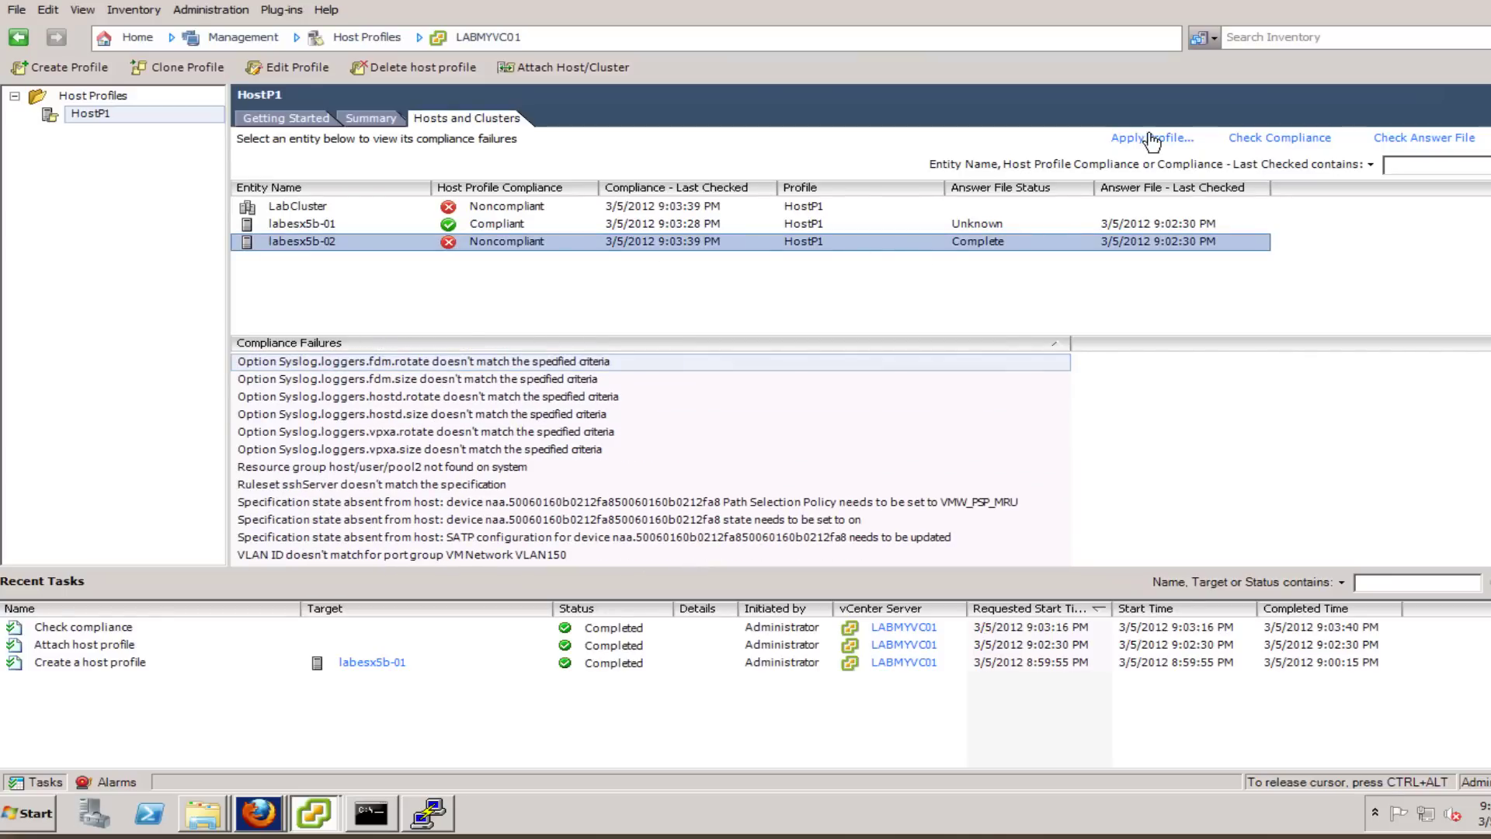
right_click(408, 243)
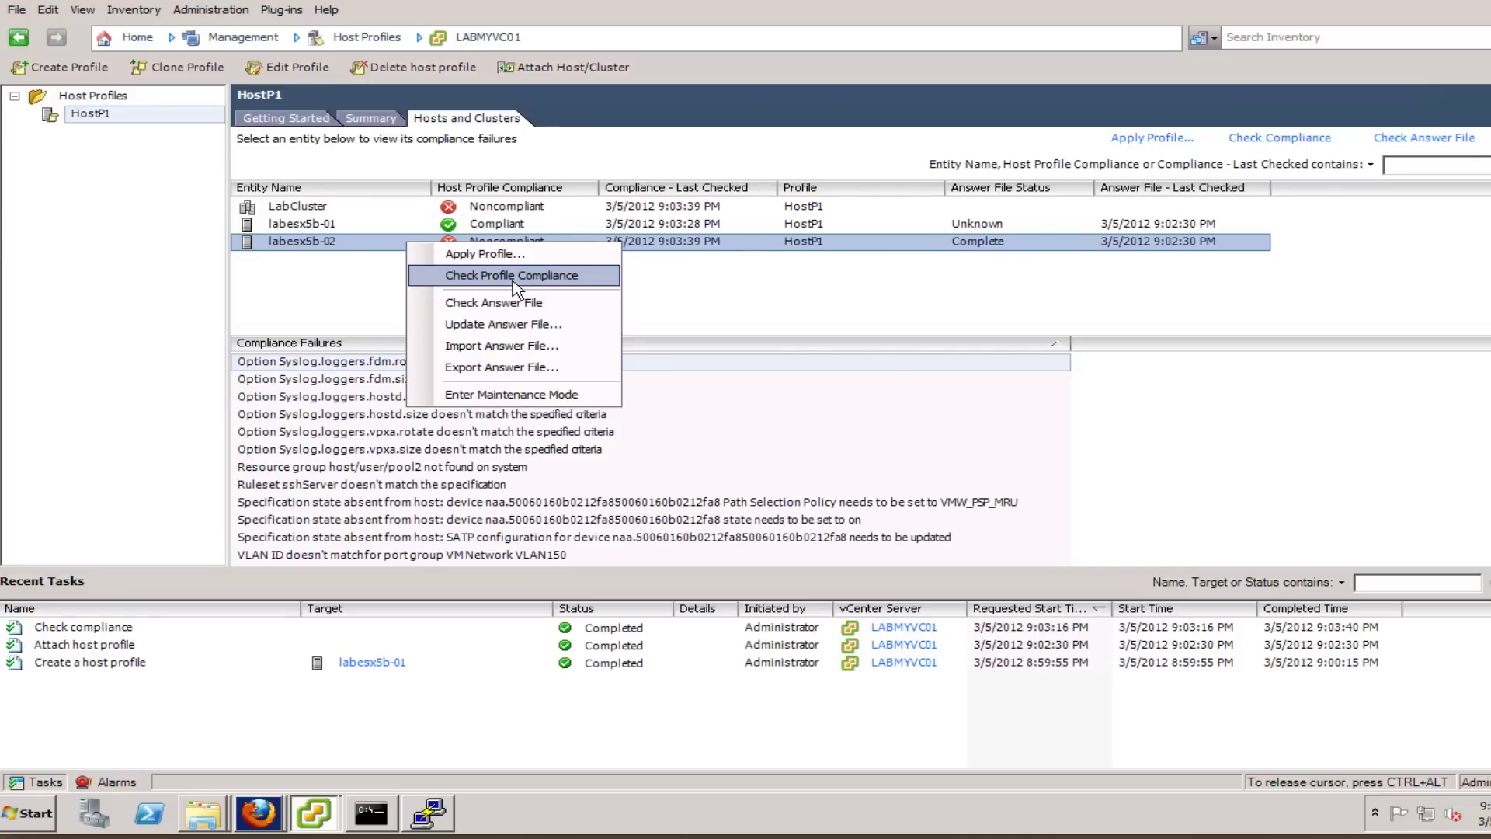
left_click(536, 394)
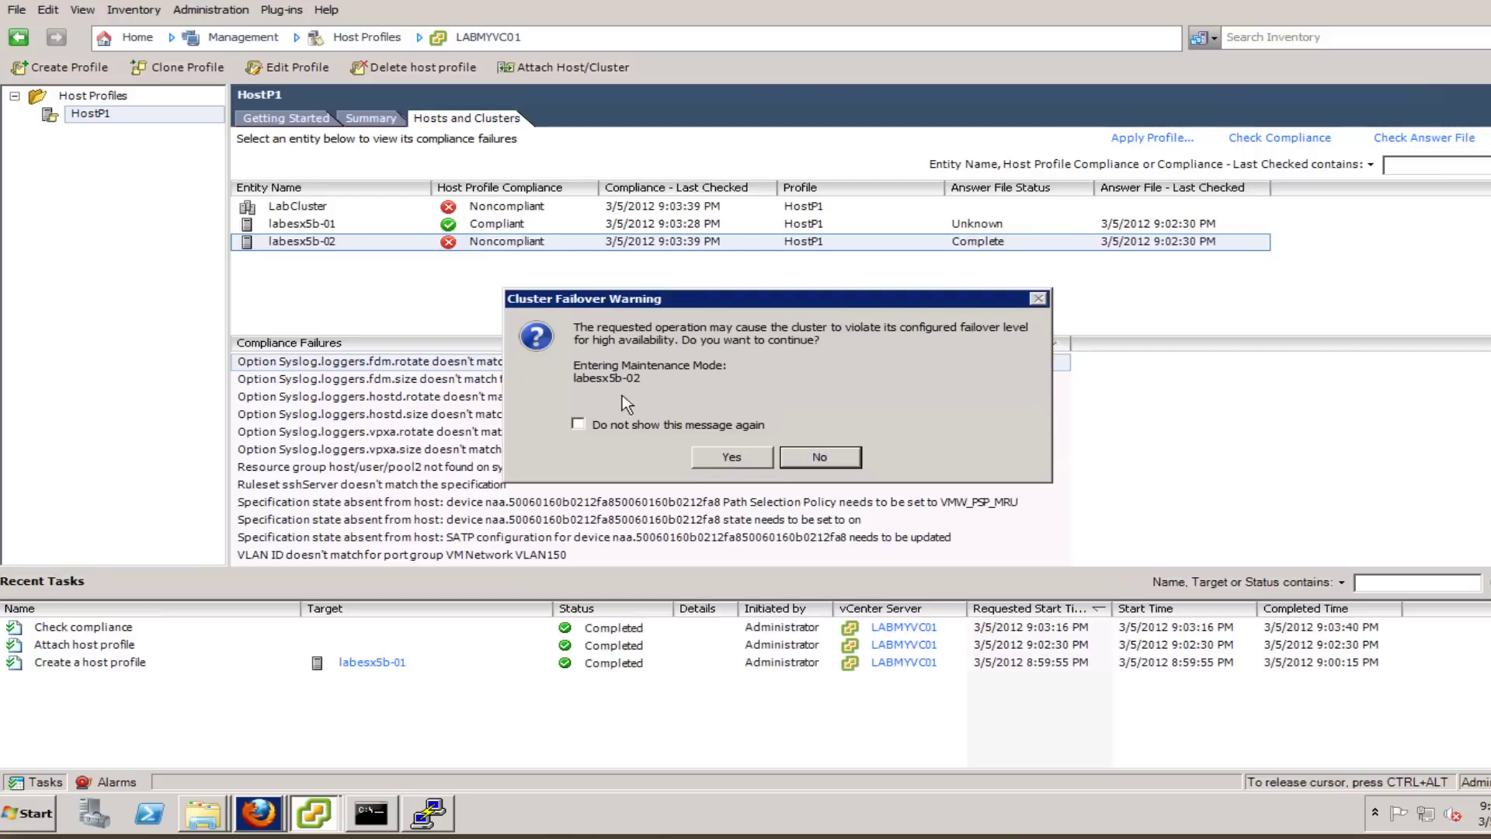
left_click(730, 461)
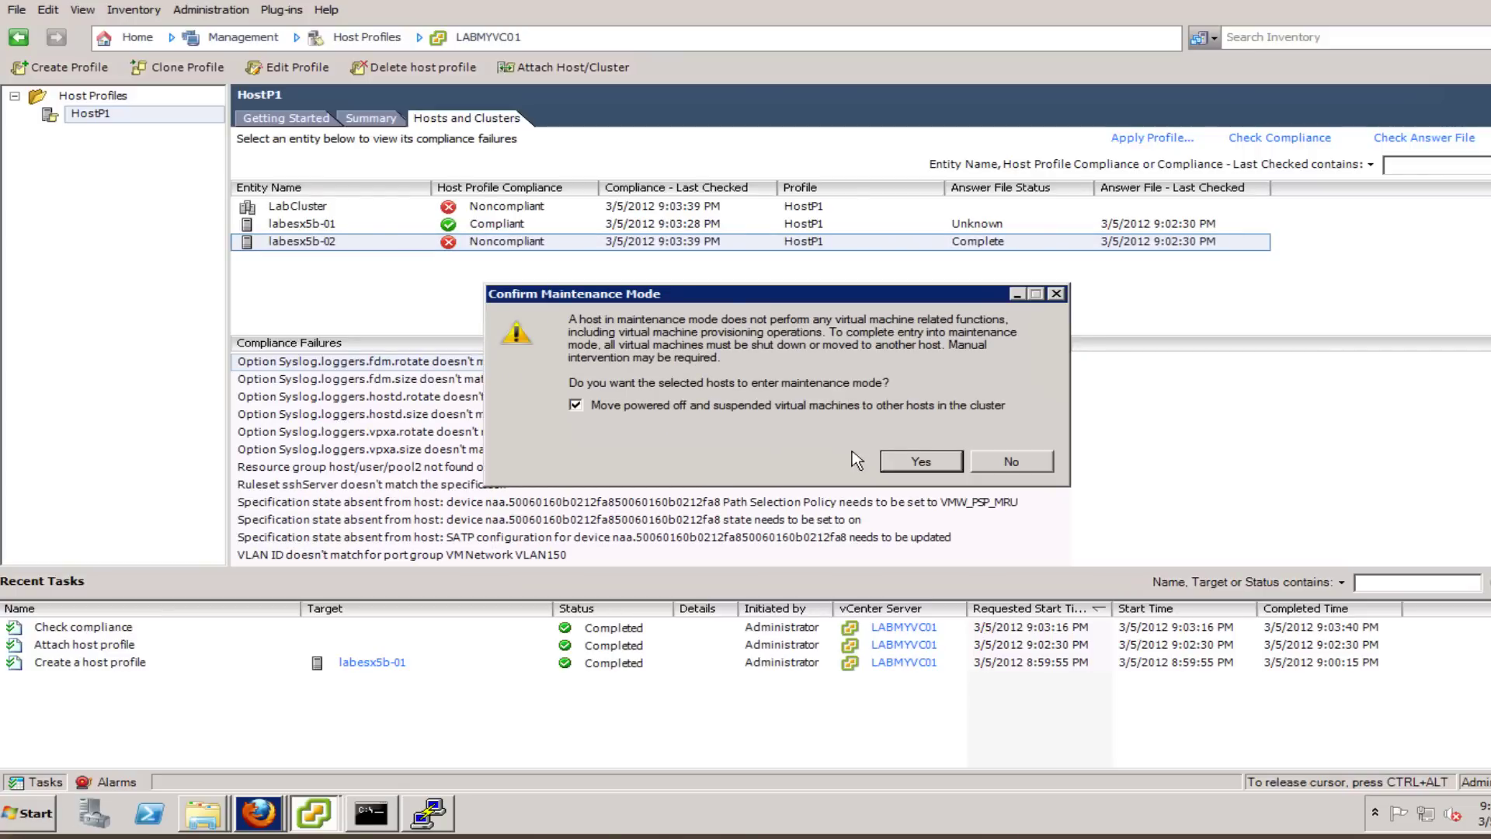
left_click(938, 463)
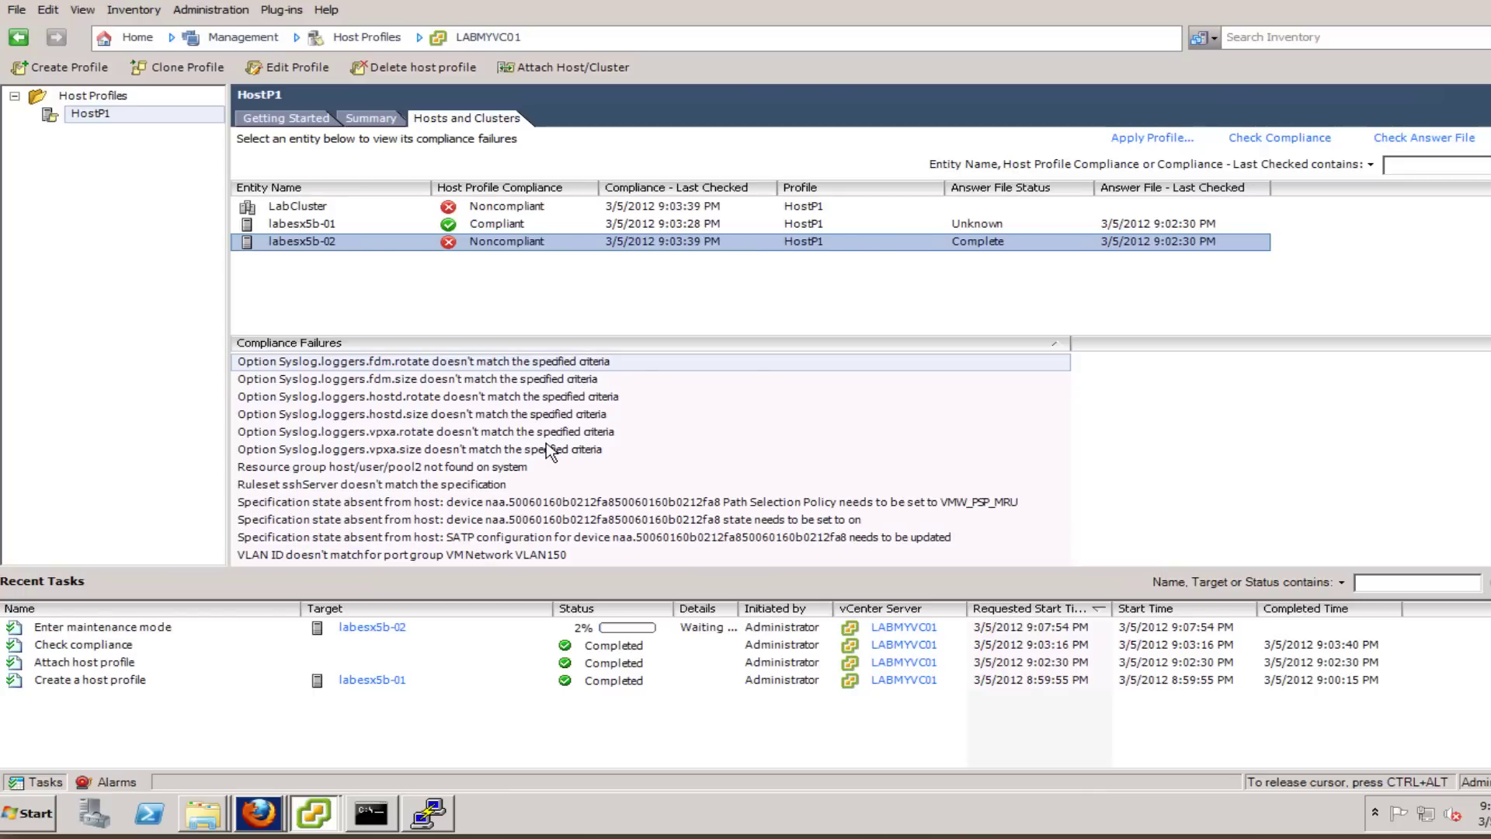
Open the Hosts and Clusters inventory and list the virtual machines on labesx5b-02
left_click(137, 36)
left_click(177, 133)
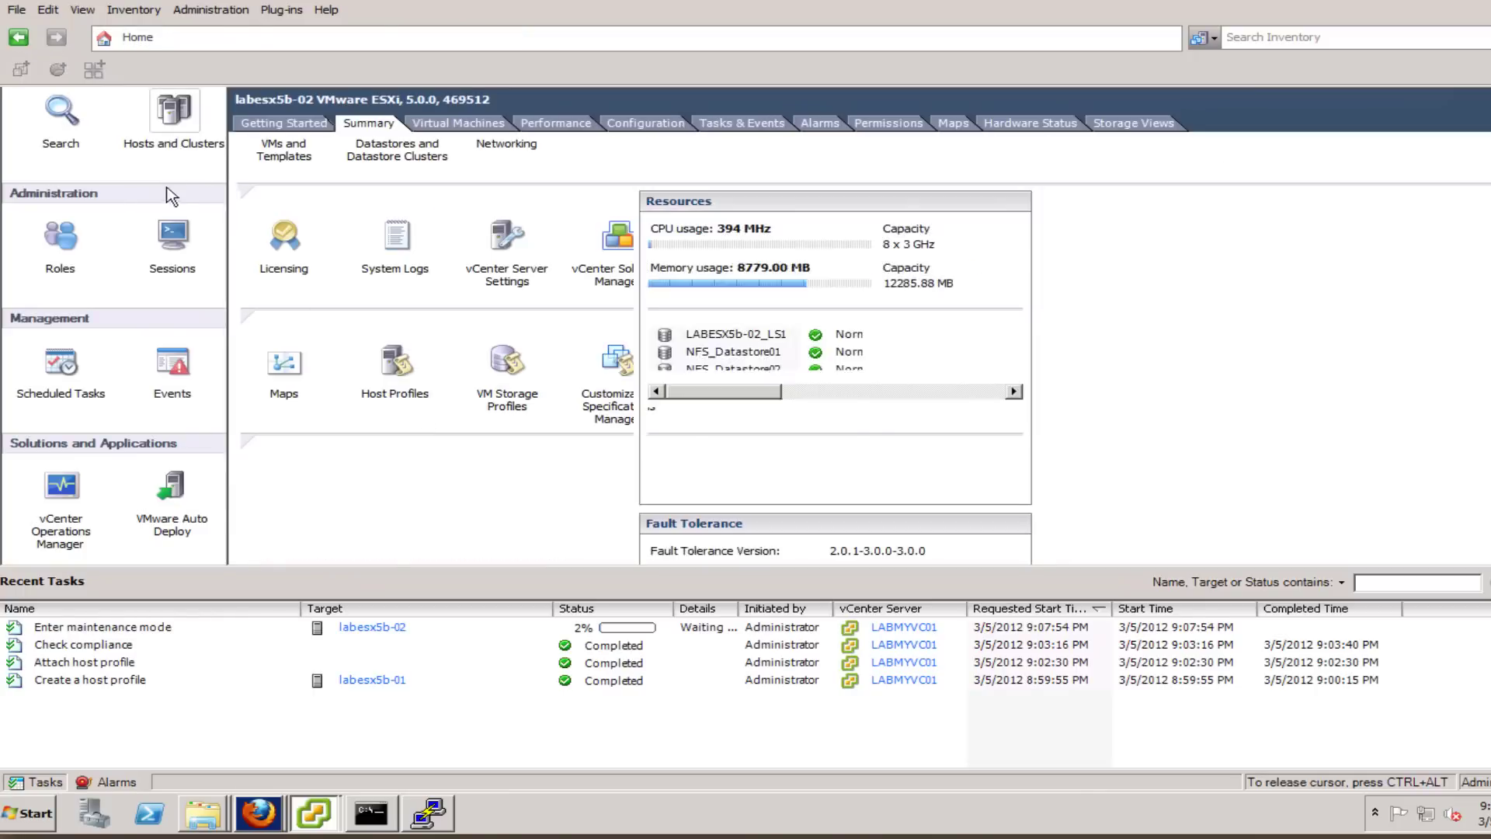
left_click(457, 122)
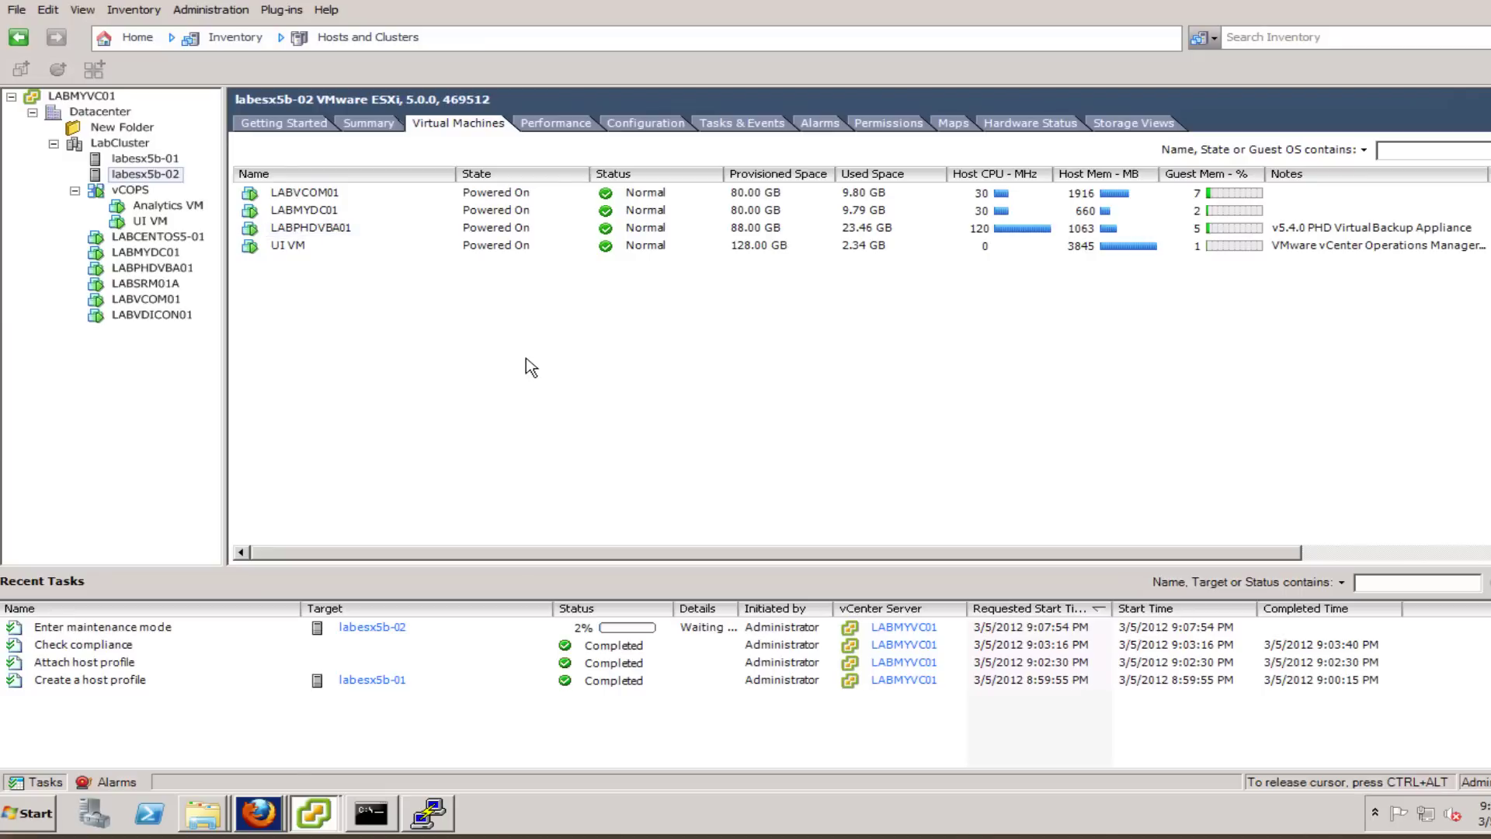
Migrate all four virtual machines running on labesx5b-02 to host labesx5b-01, with LabCluster as the destination resource pool
left_click(304, 194)
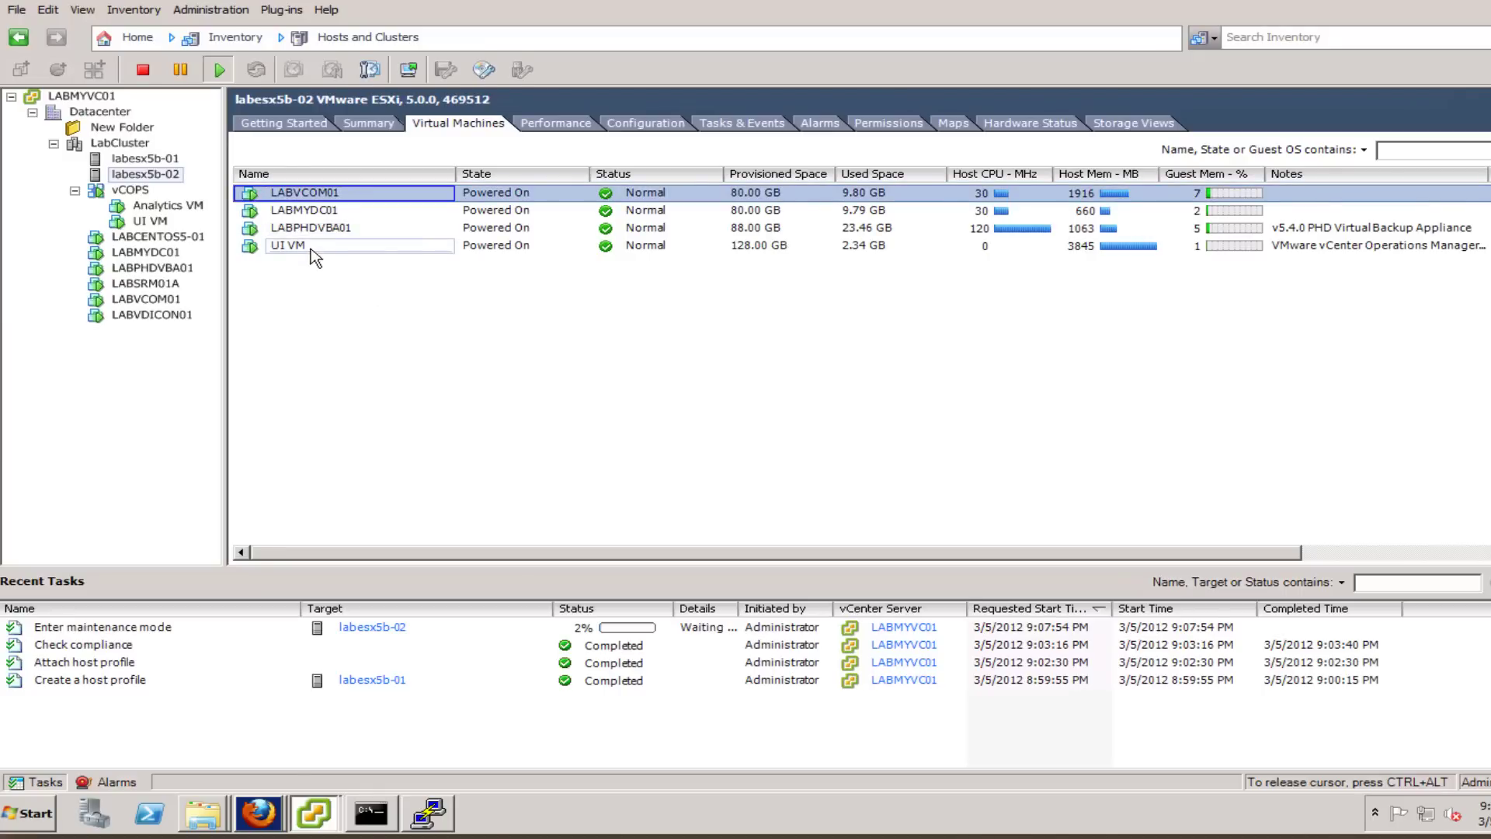
left_click(310, 247, "shift")
right_click(324, 246)
left_click(499, 369)
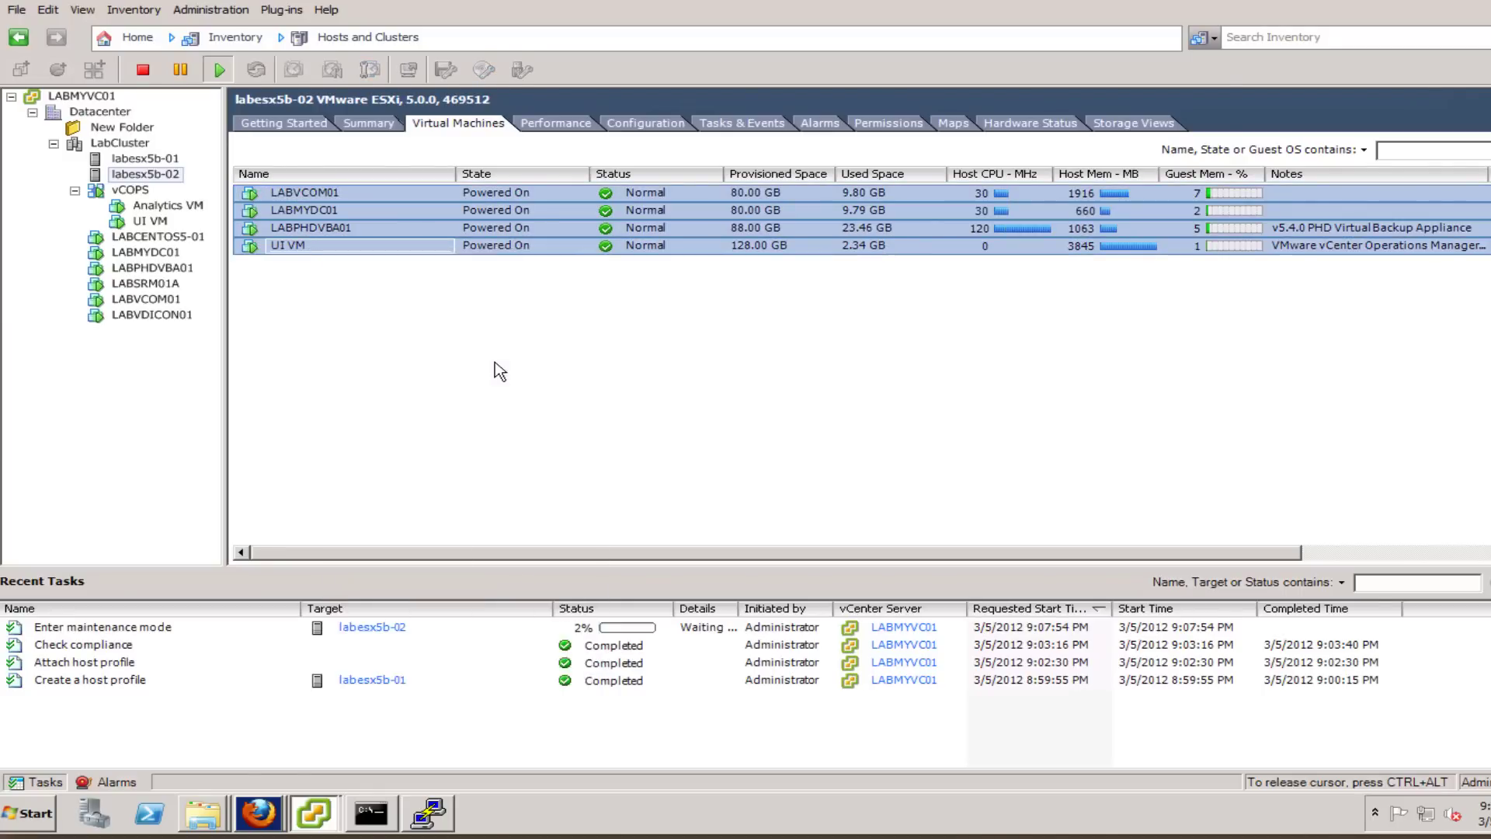
left_click(1087, 730)
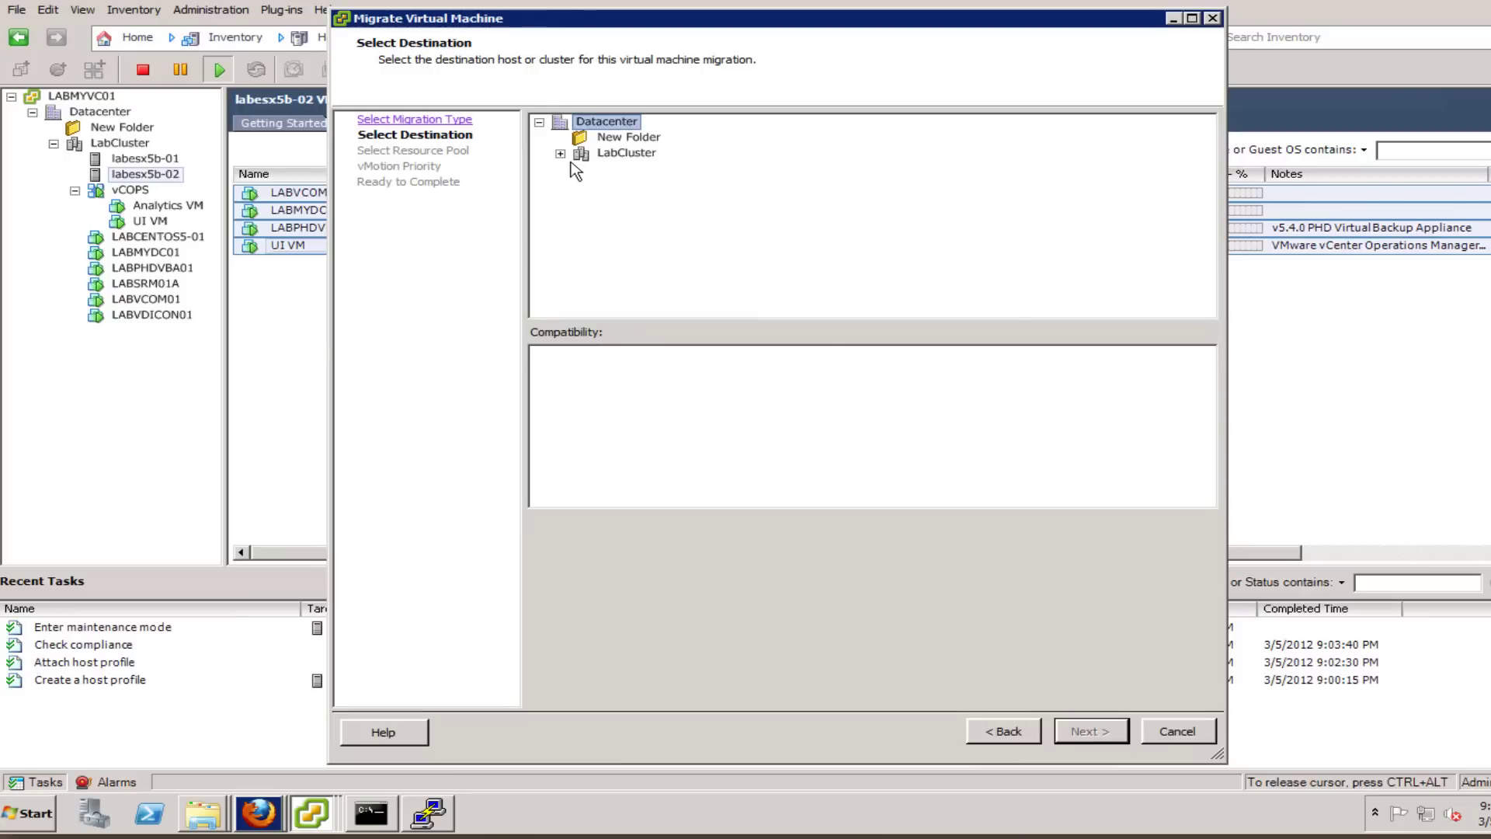
left_click(559, 153)
left_click(625, 168)
left_click(1087, 730)
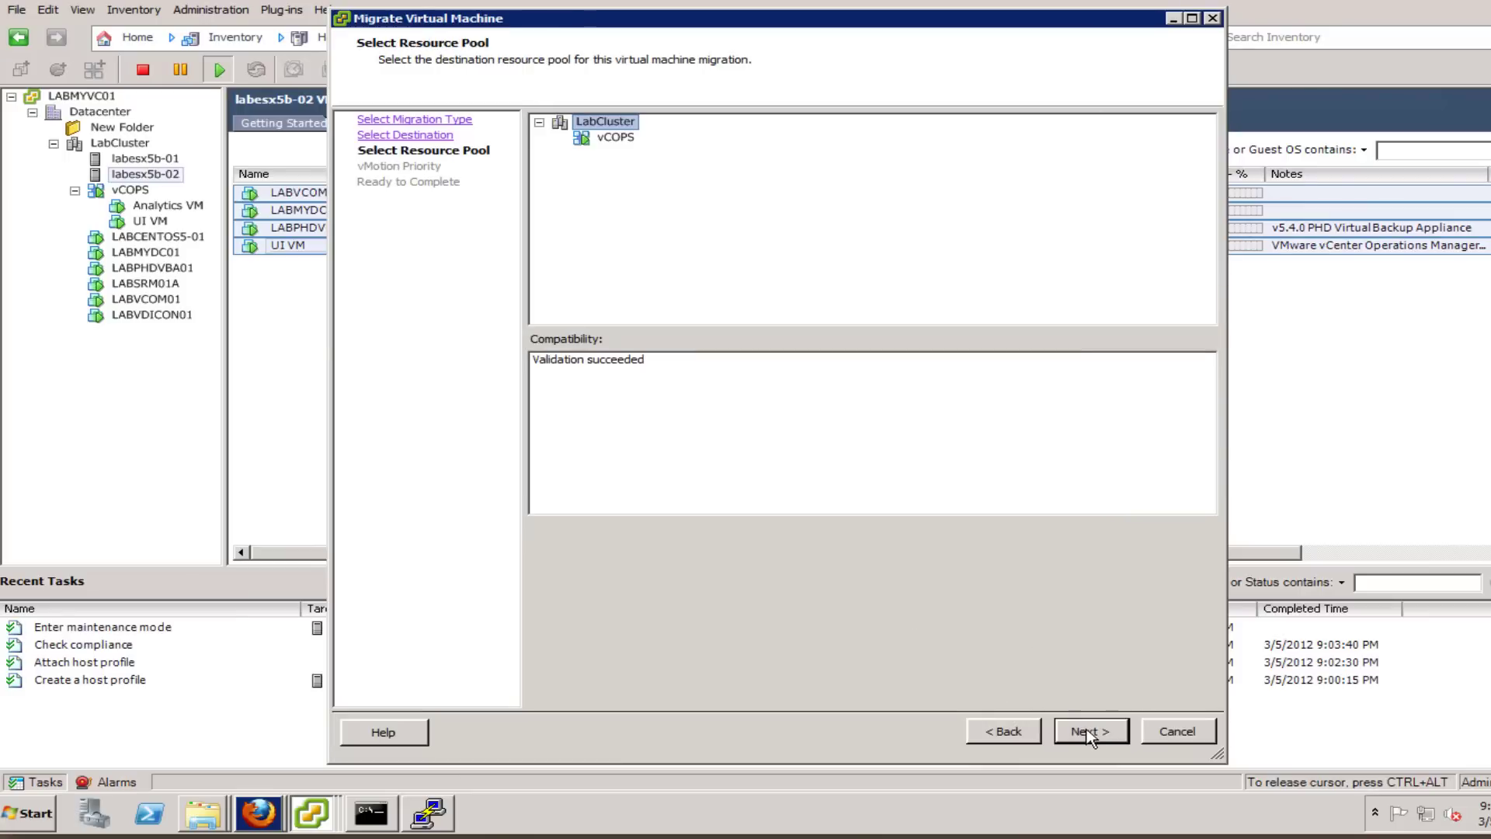
left_click(1087, 730)
left_click(1087, 730)
left_click(1089, 731)
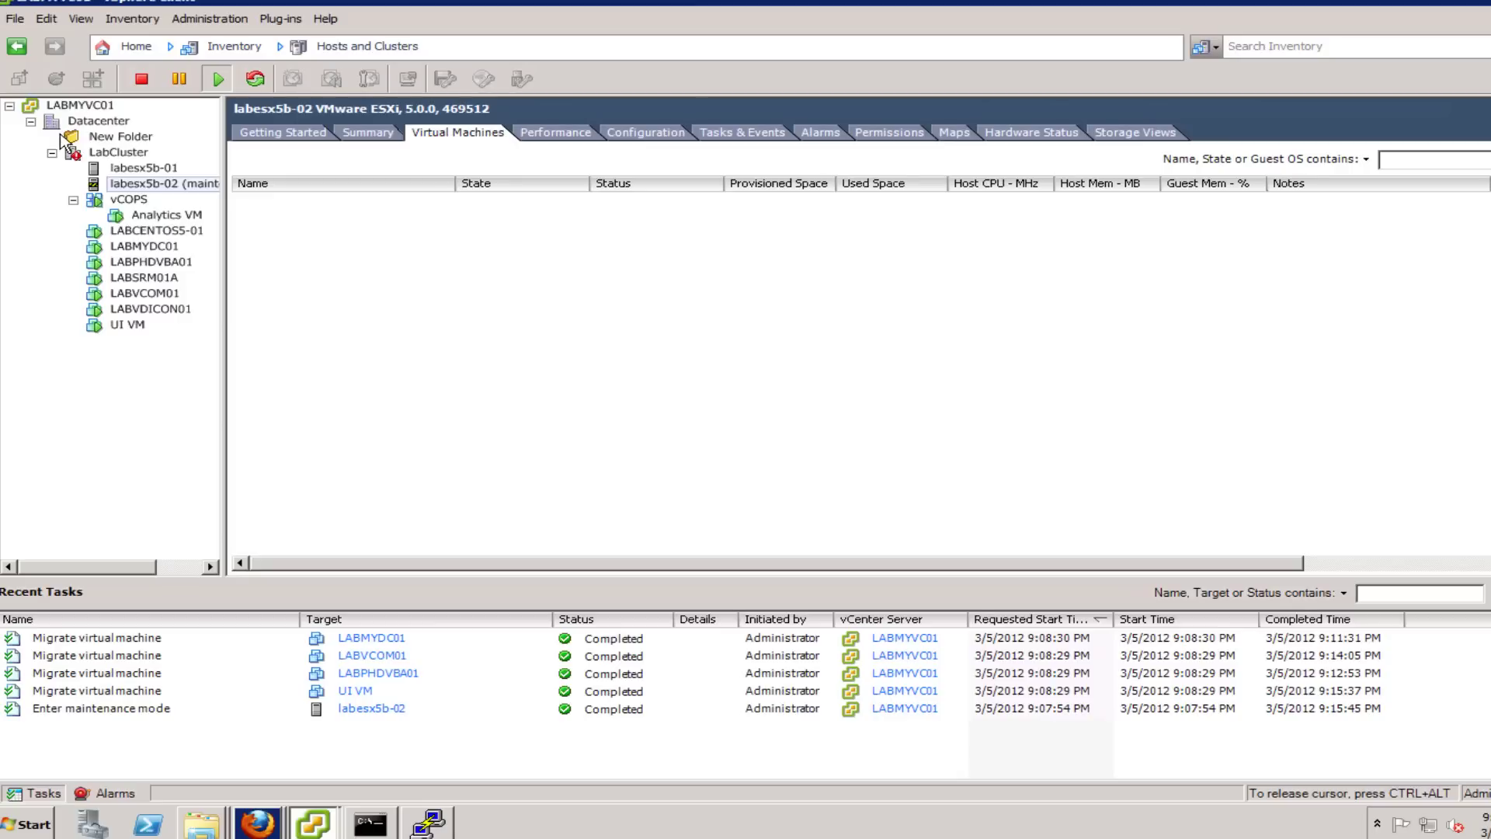
Return to the host profiles and review the compliance failures listed for labesx5b-02 under HostP1
left_click(136, 46)
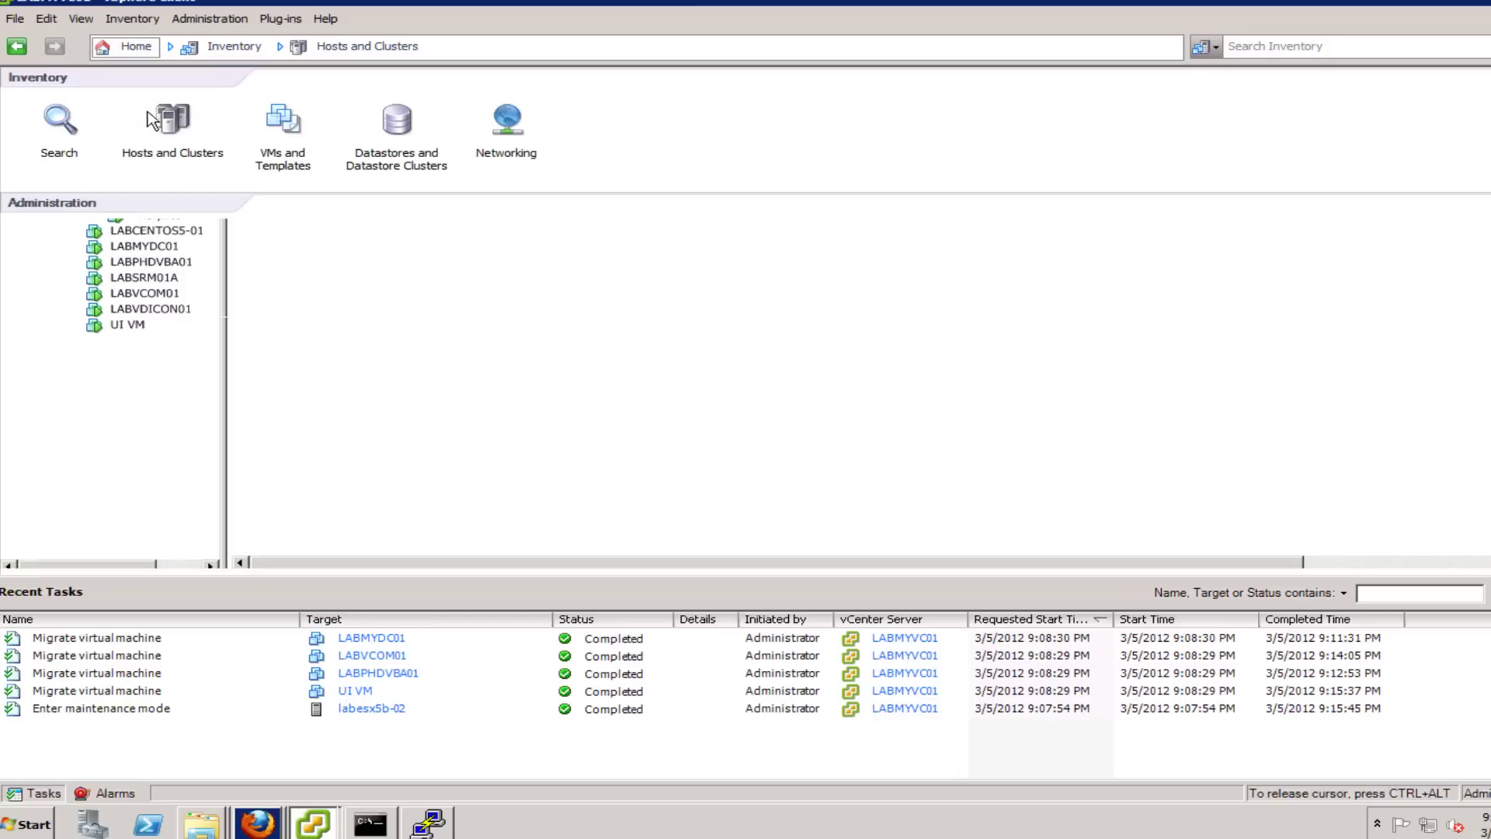
left_click(394, 379)
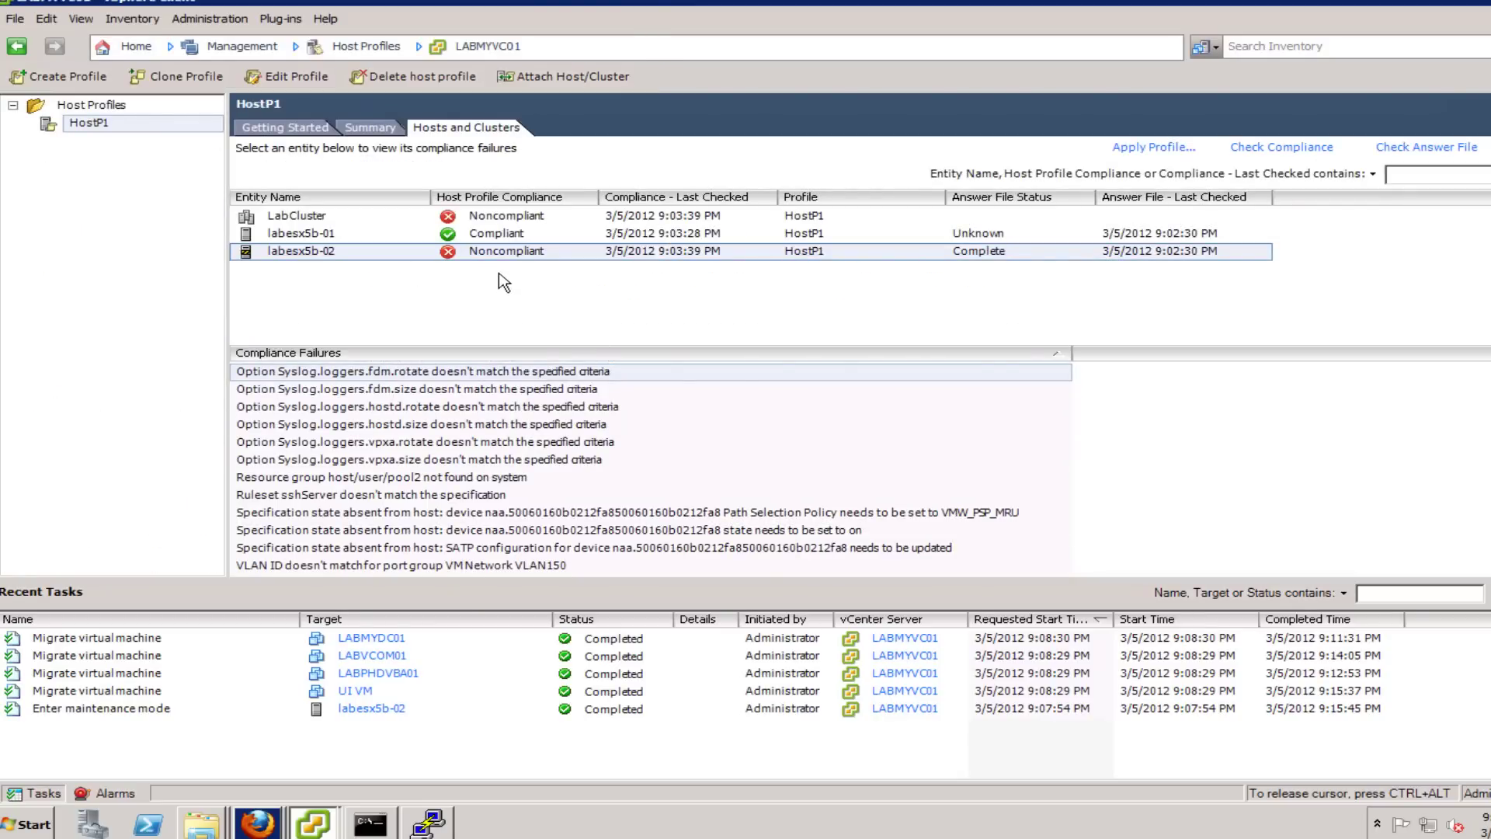
left_click(536, 253)
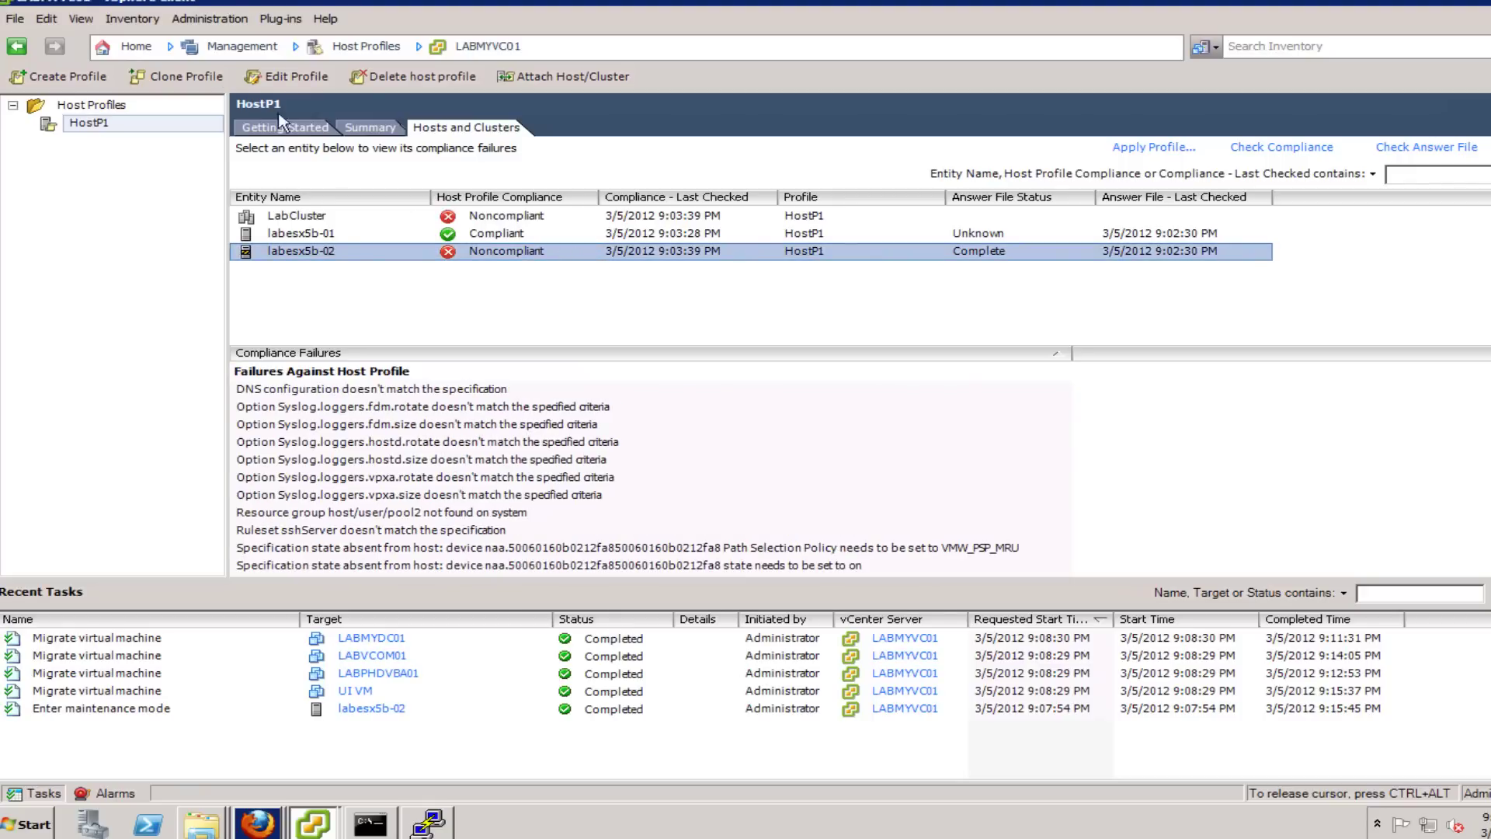
Apply the attached host profile to labesx5b-02 from the Hosts and Clusters inventory, reviewing the listed DNS, firewall and port group changes before finishing
left_click(136, 45)
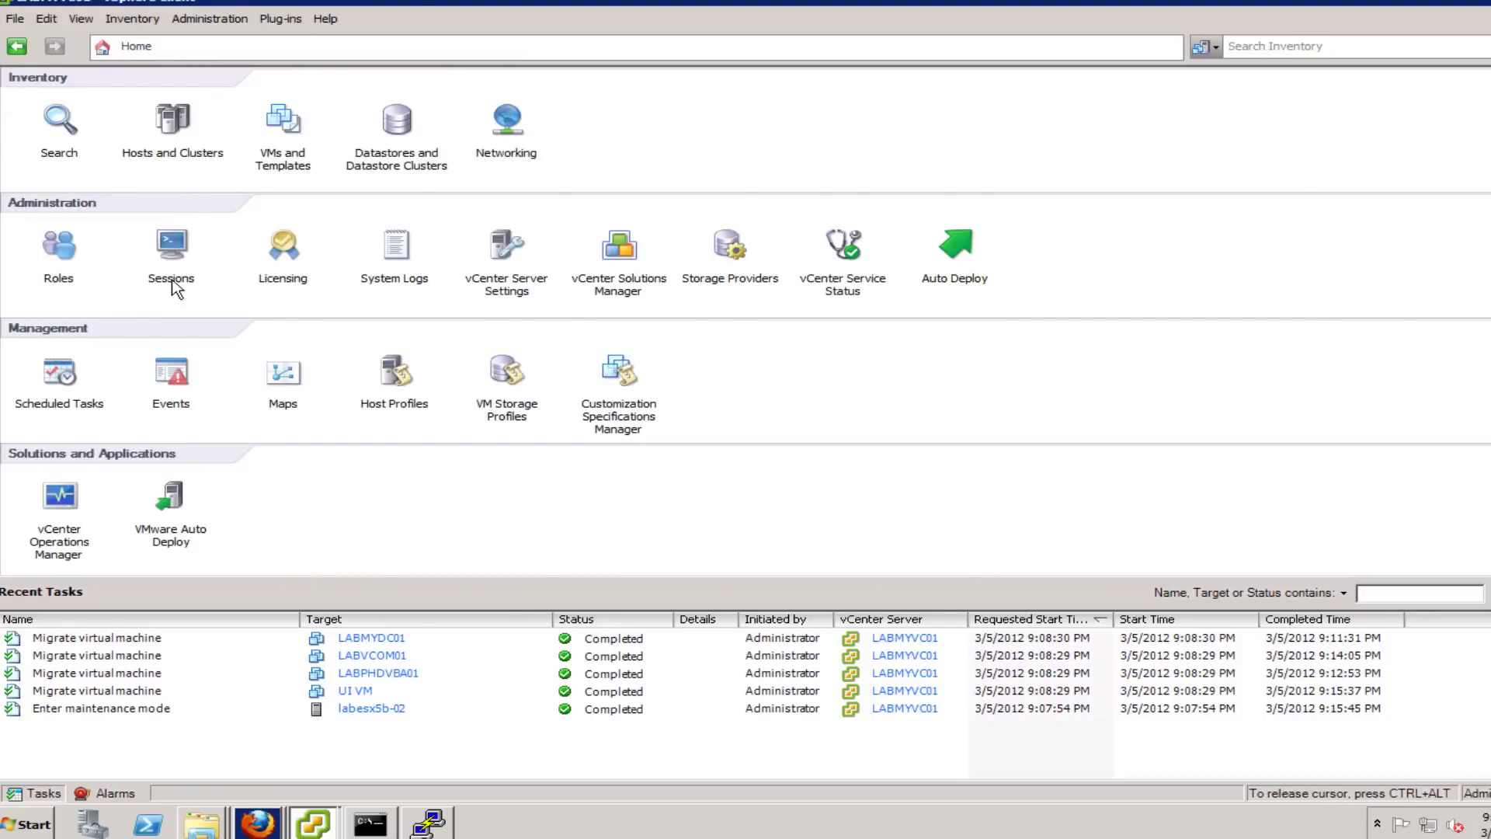
left_click(174, 131)
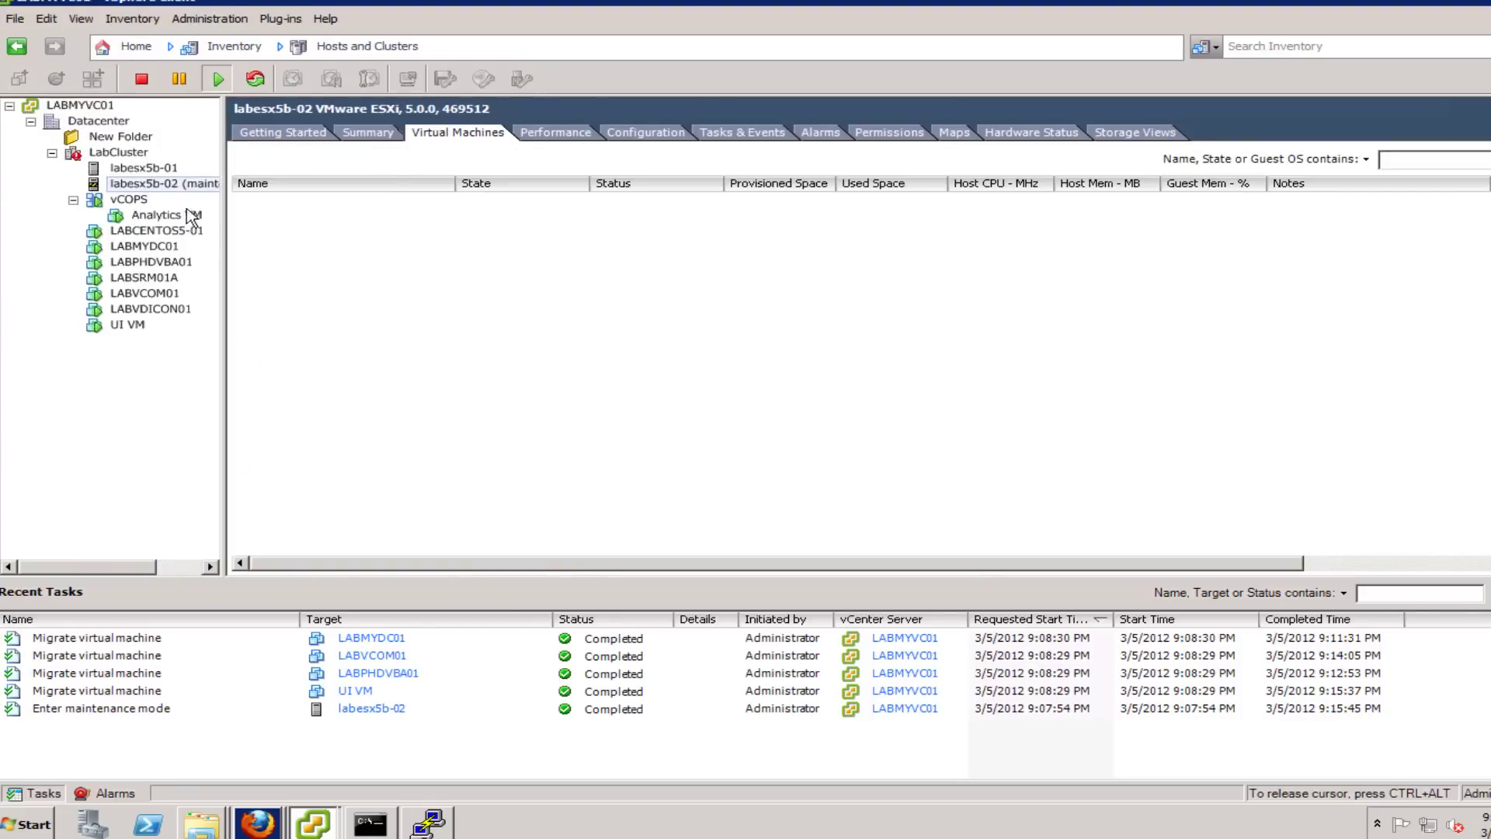
right_click(174, 185)
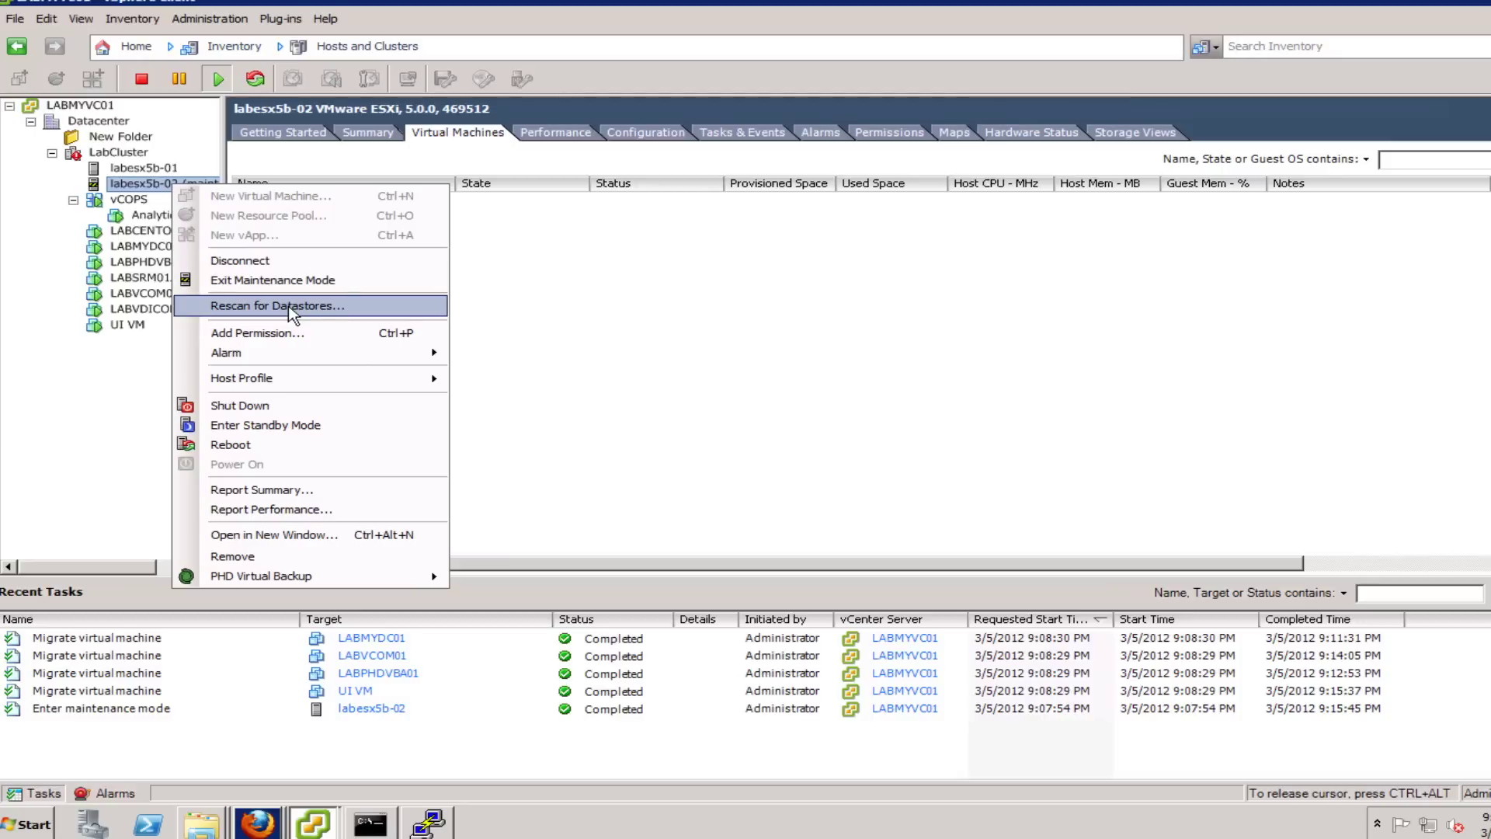
mouse_move(338, 378)
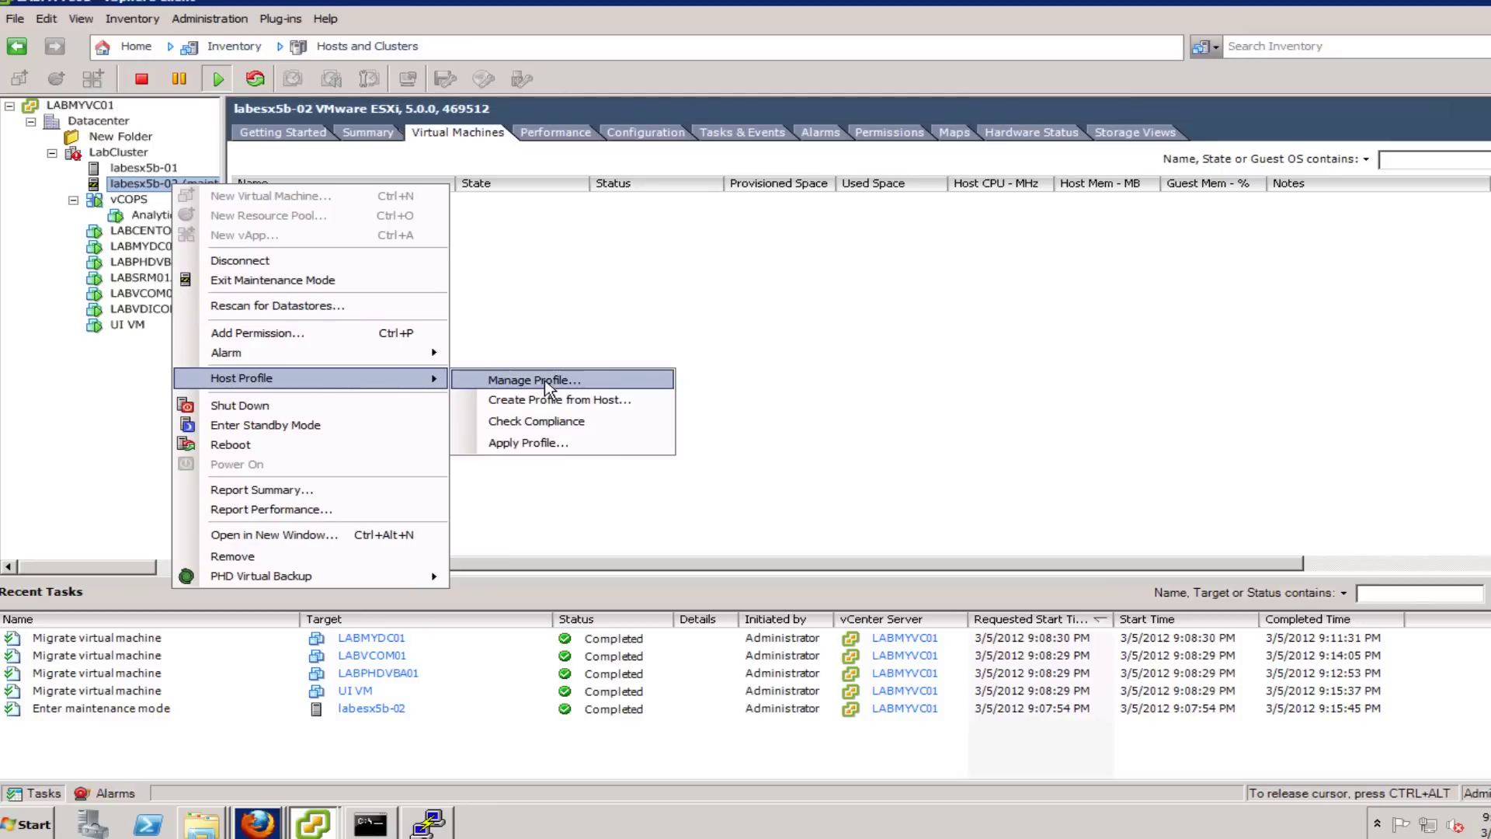
left_click(590, 449)
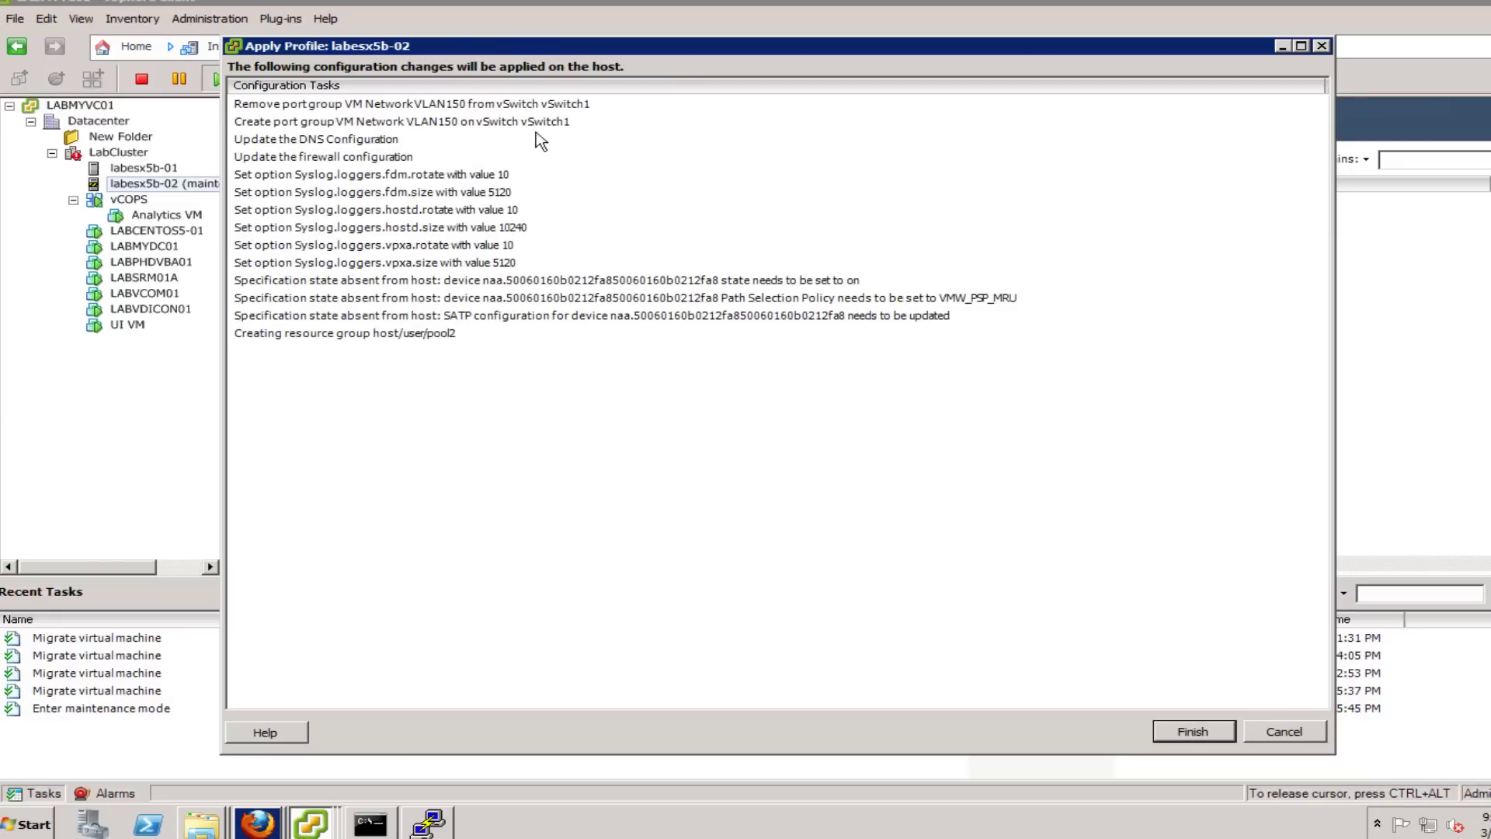
left_click(288, 142)
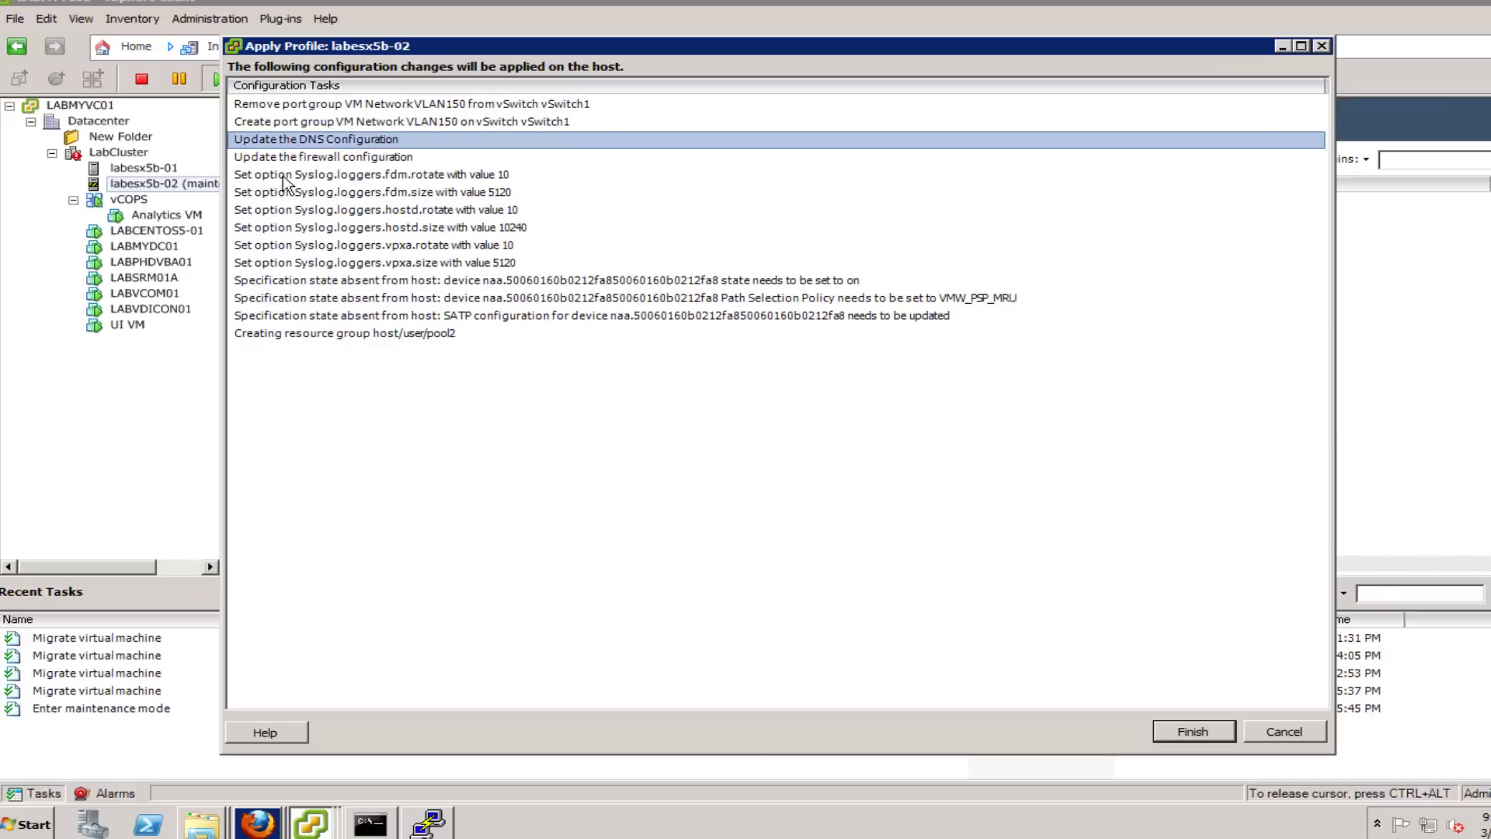
left_click(286, 158)
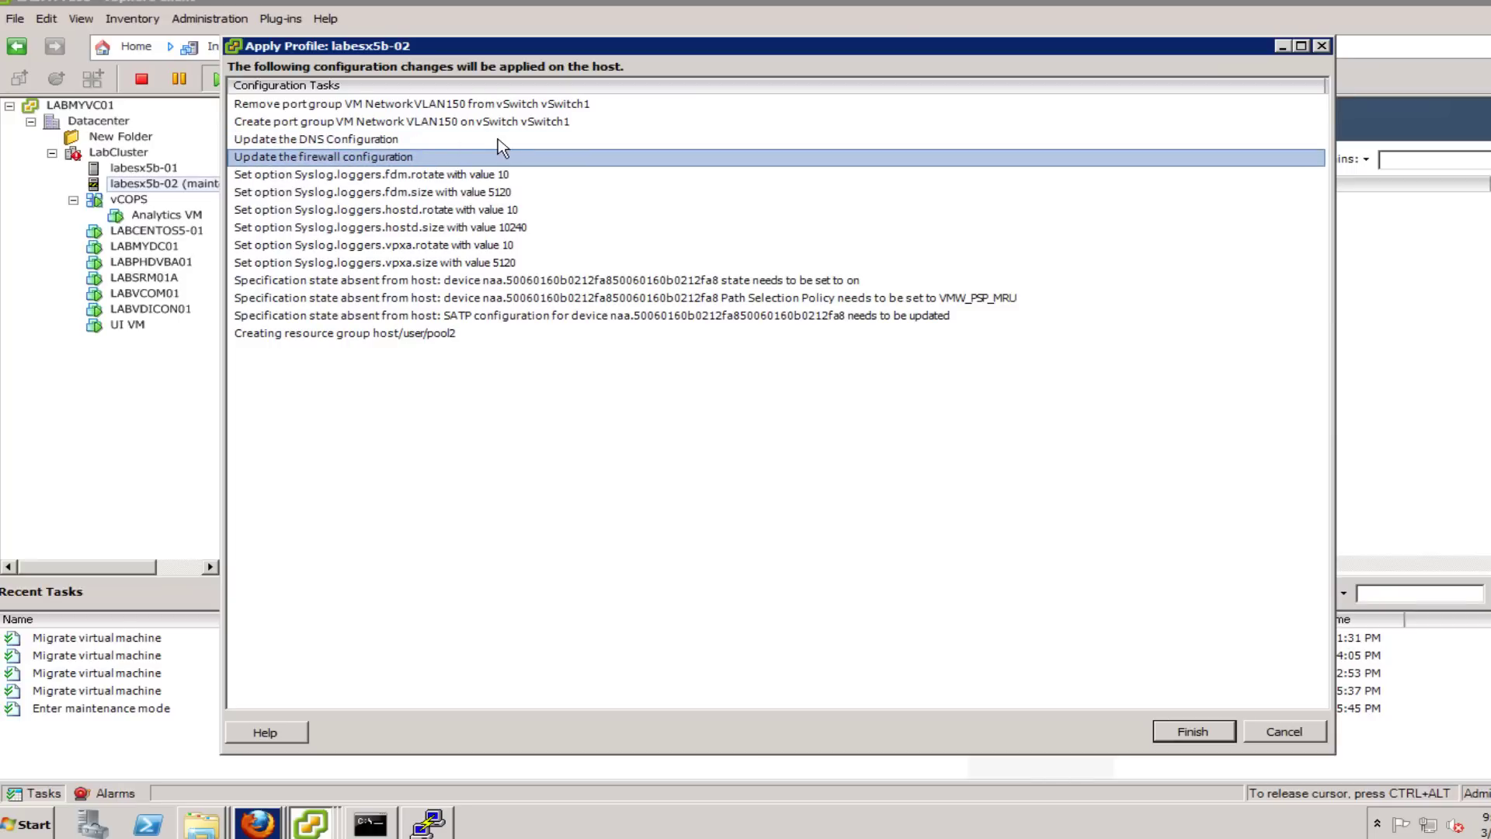
left_click(305, 123)
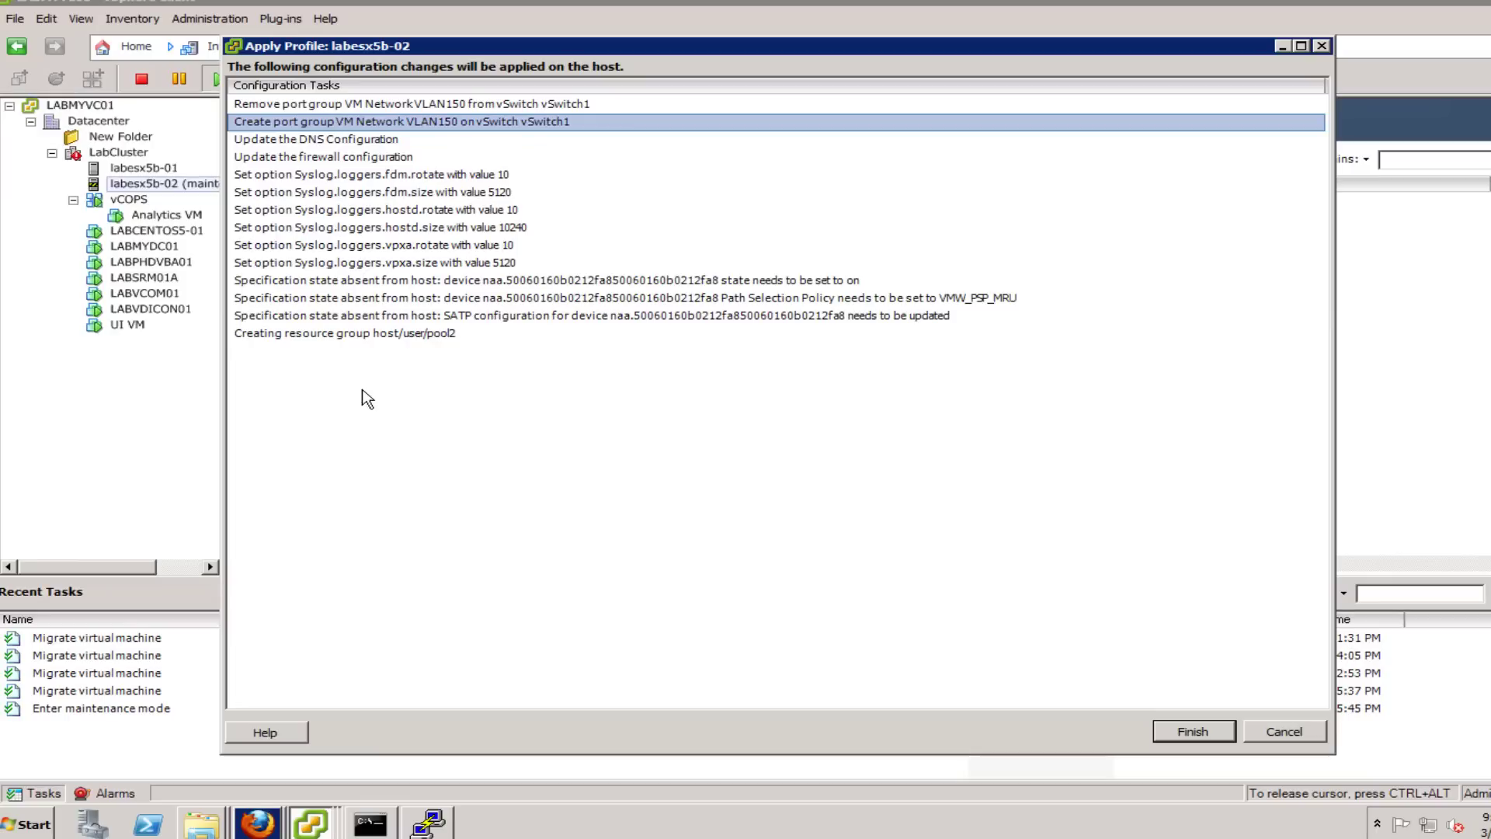
left_click(1205, 731)
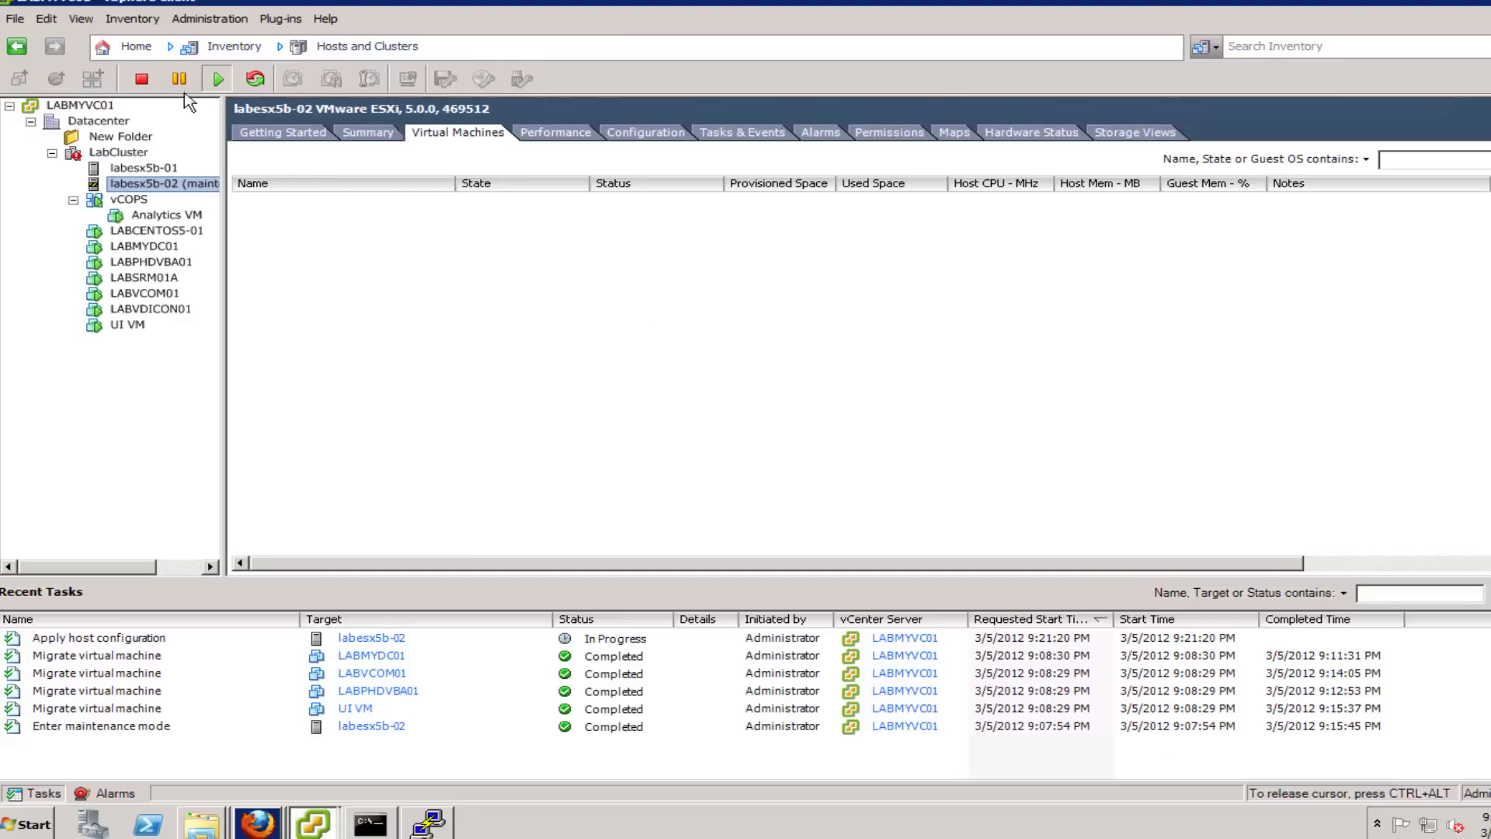
Return to the host profiles and run a profile compliance check on labesx5b-02
left_click(128, 47)
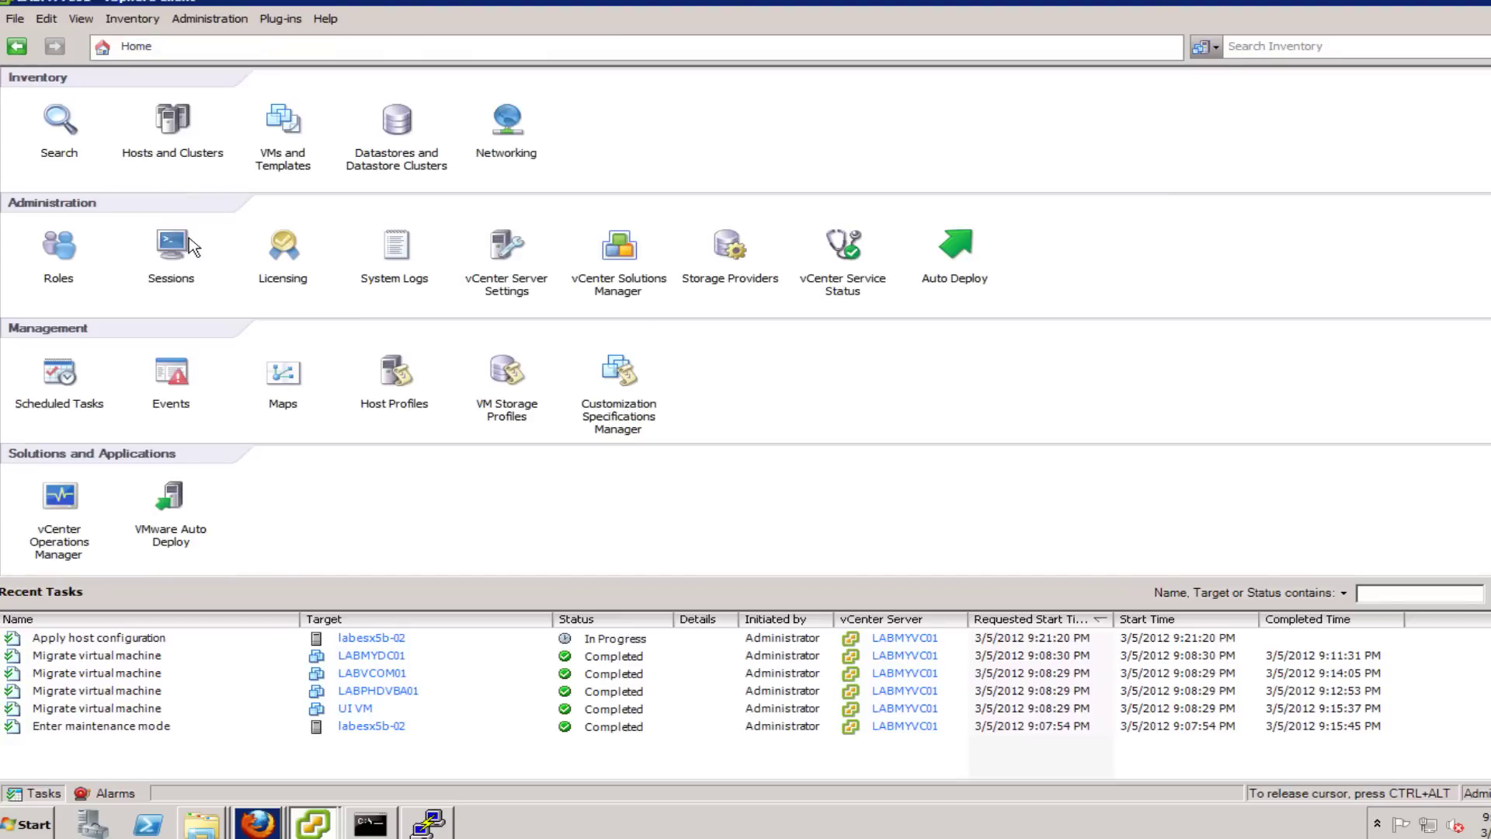
left_click(384, 378)
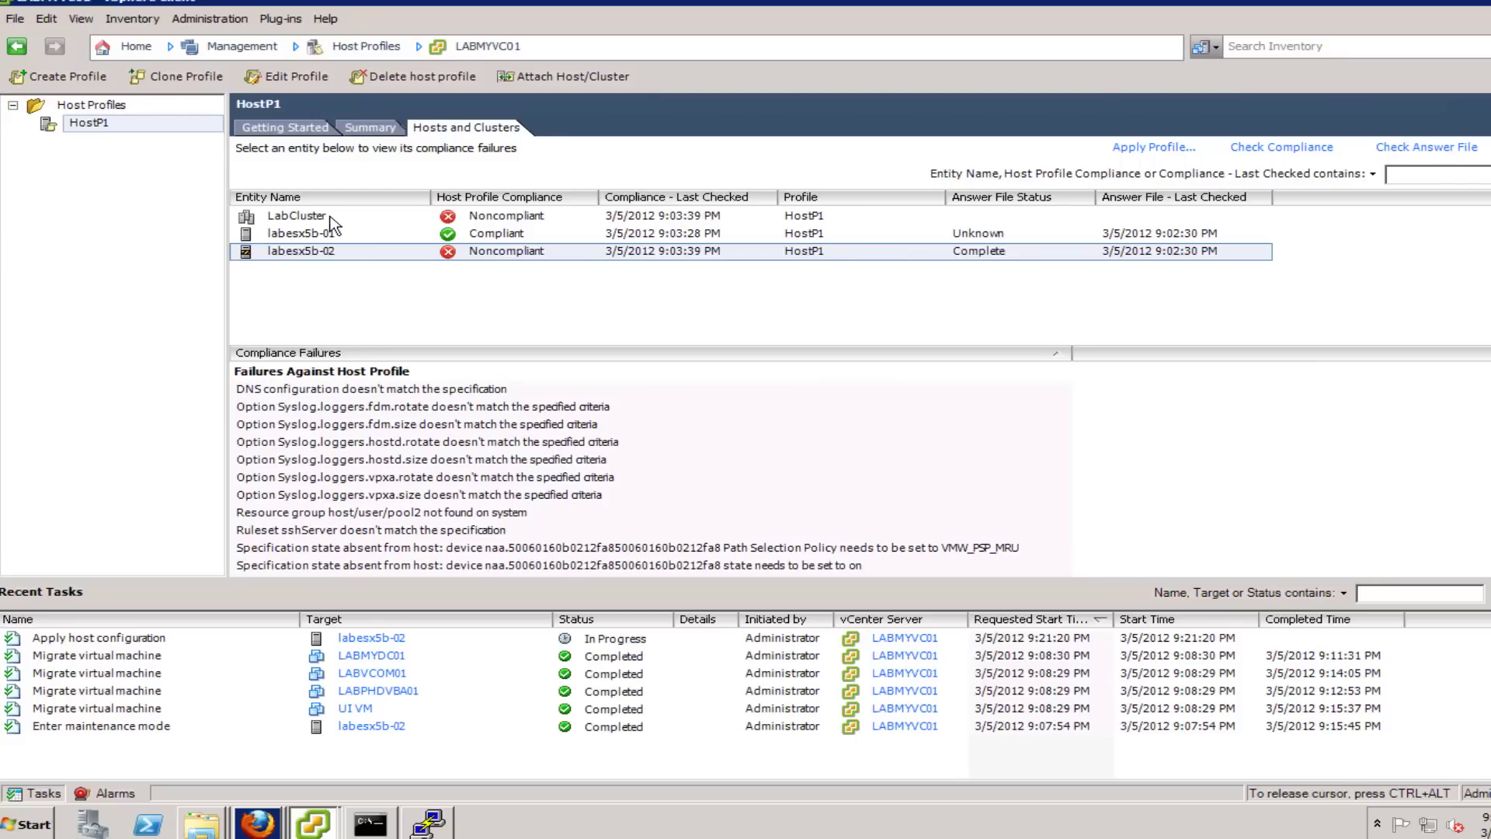
right_click(443, 262)
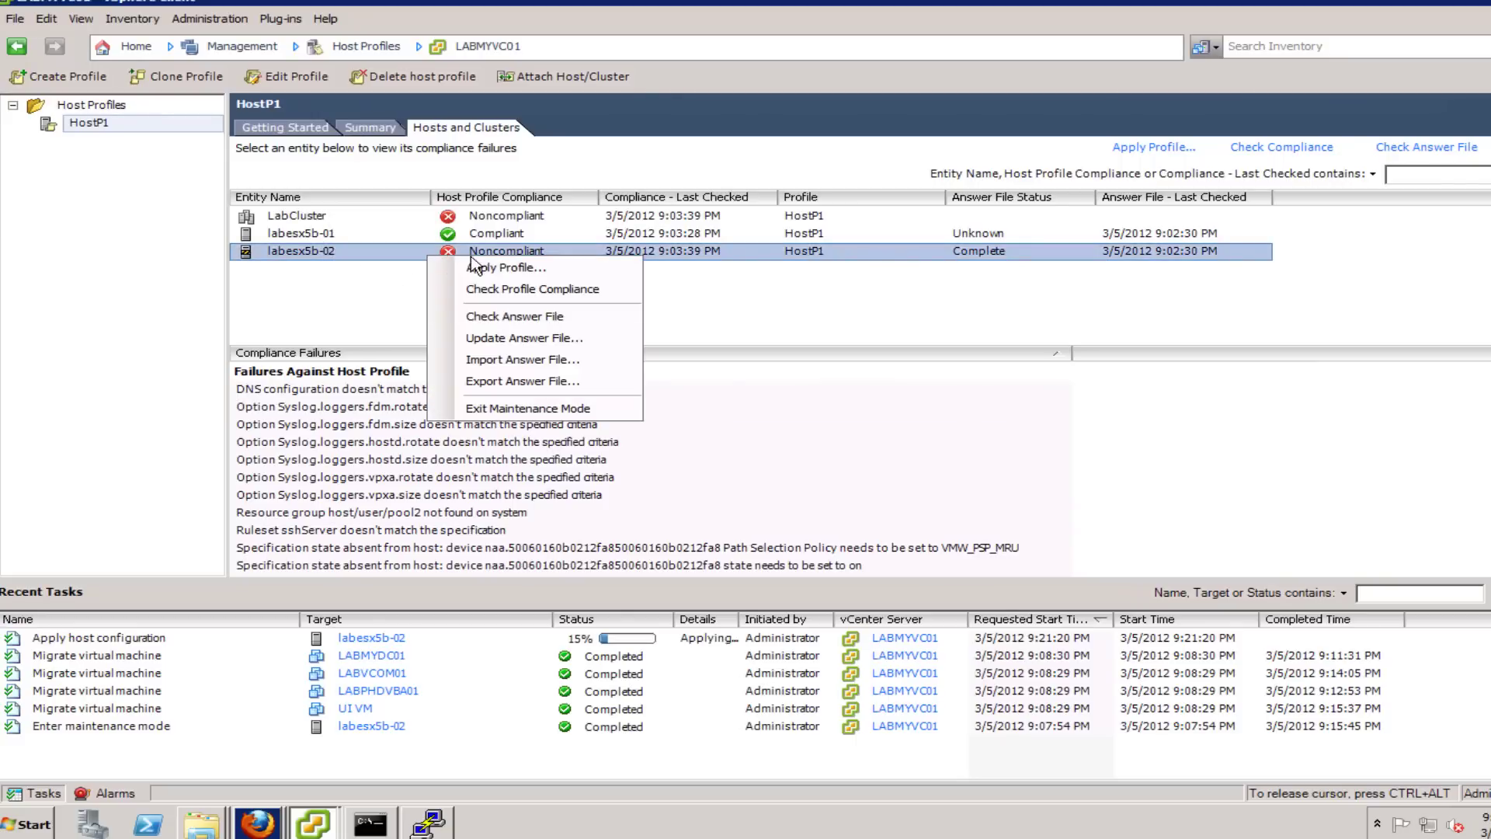
left_click(564, 297)
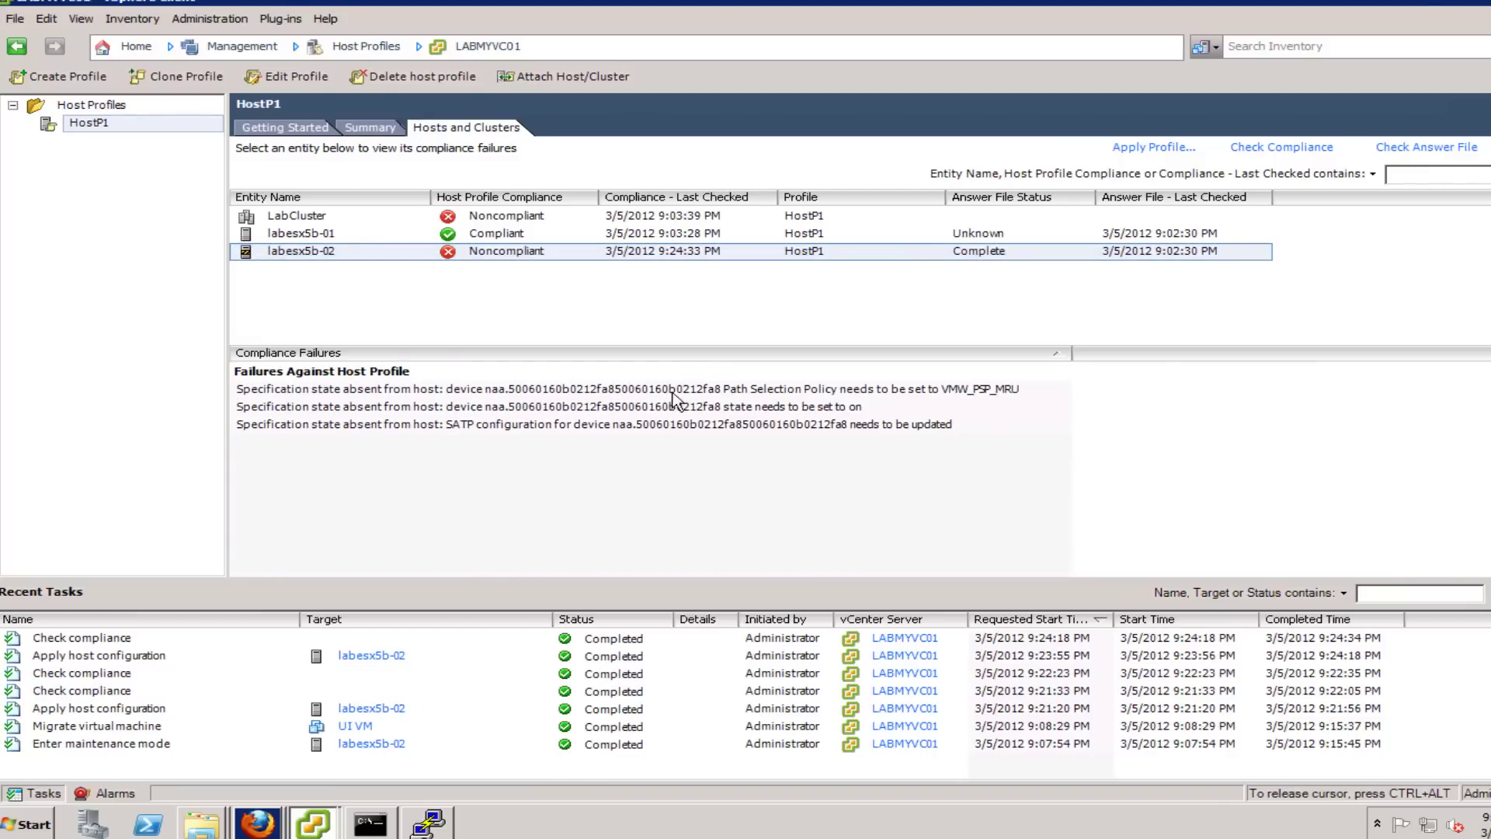
Examine labesx5b-02's compliance failures about the storage device's path selection policy, state and SATP configuration
left_click(441, 252)
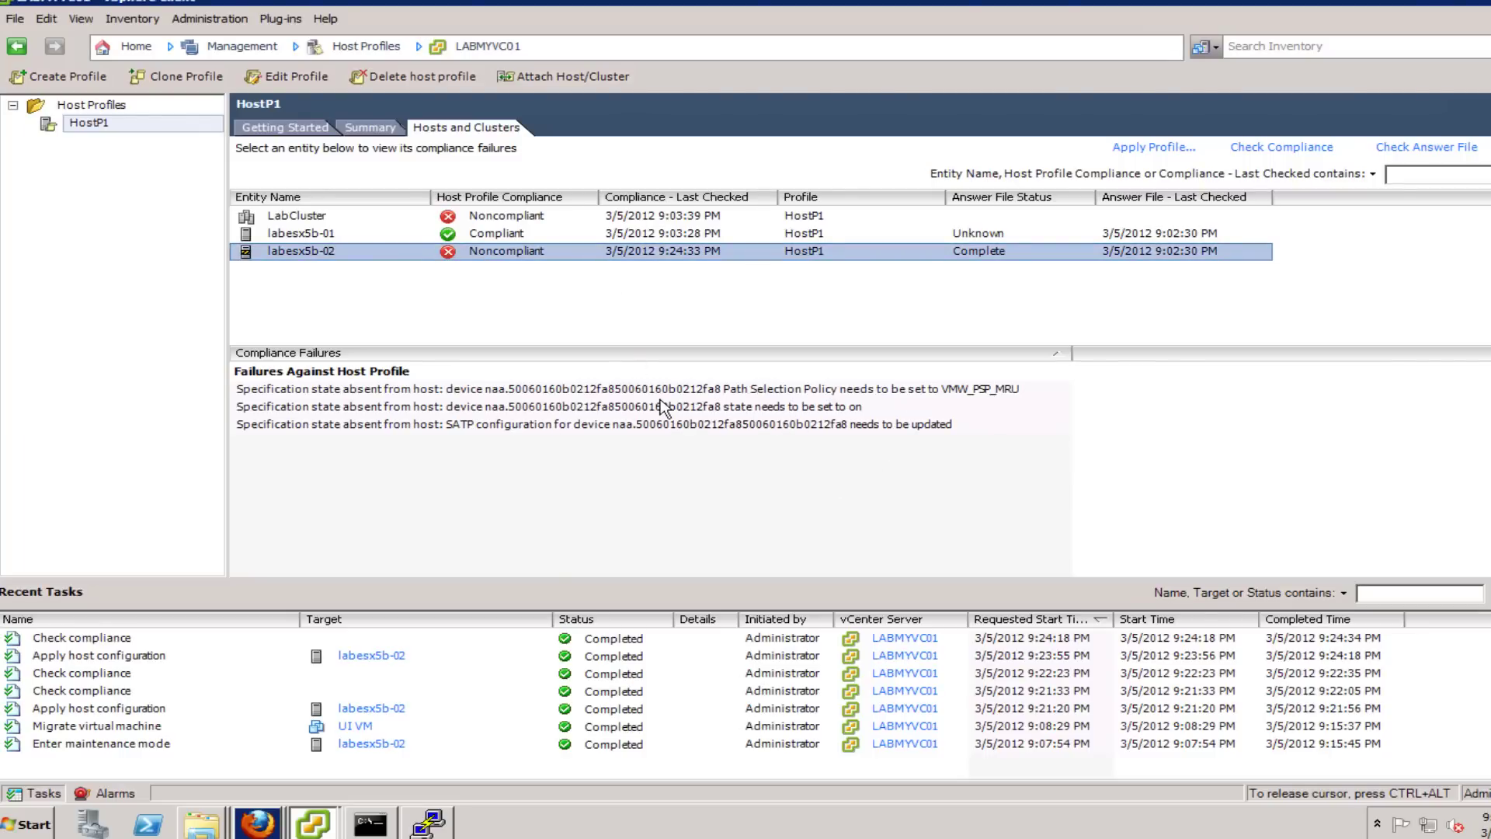
left_click(621, 405)
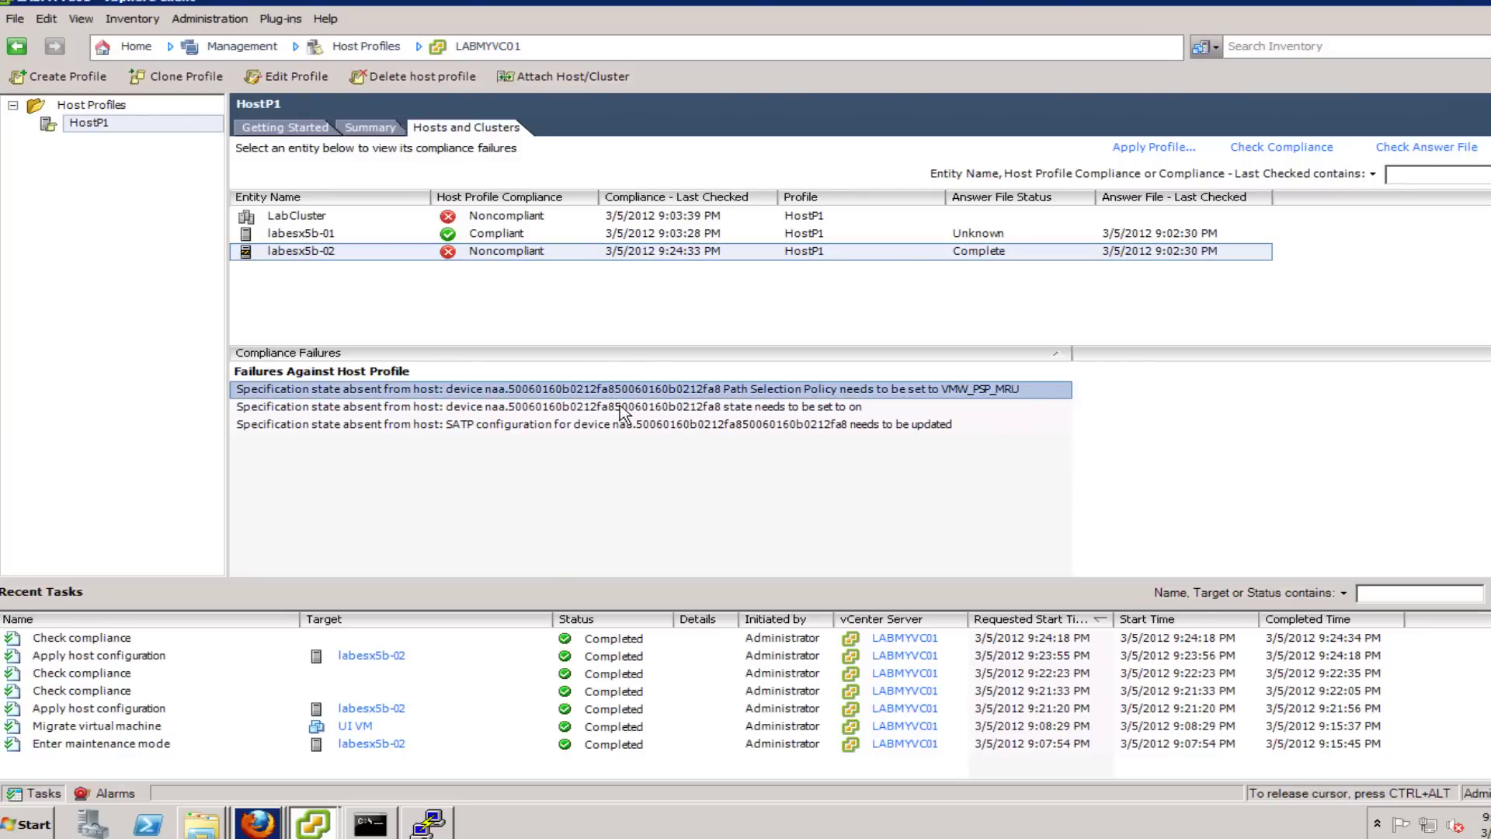
left_click(685, 427)
left_click(751, 409)
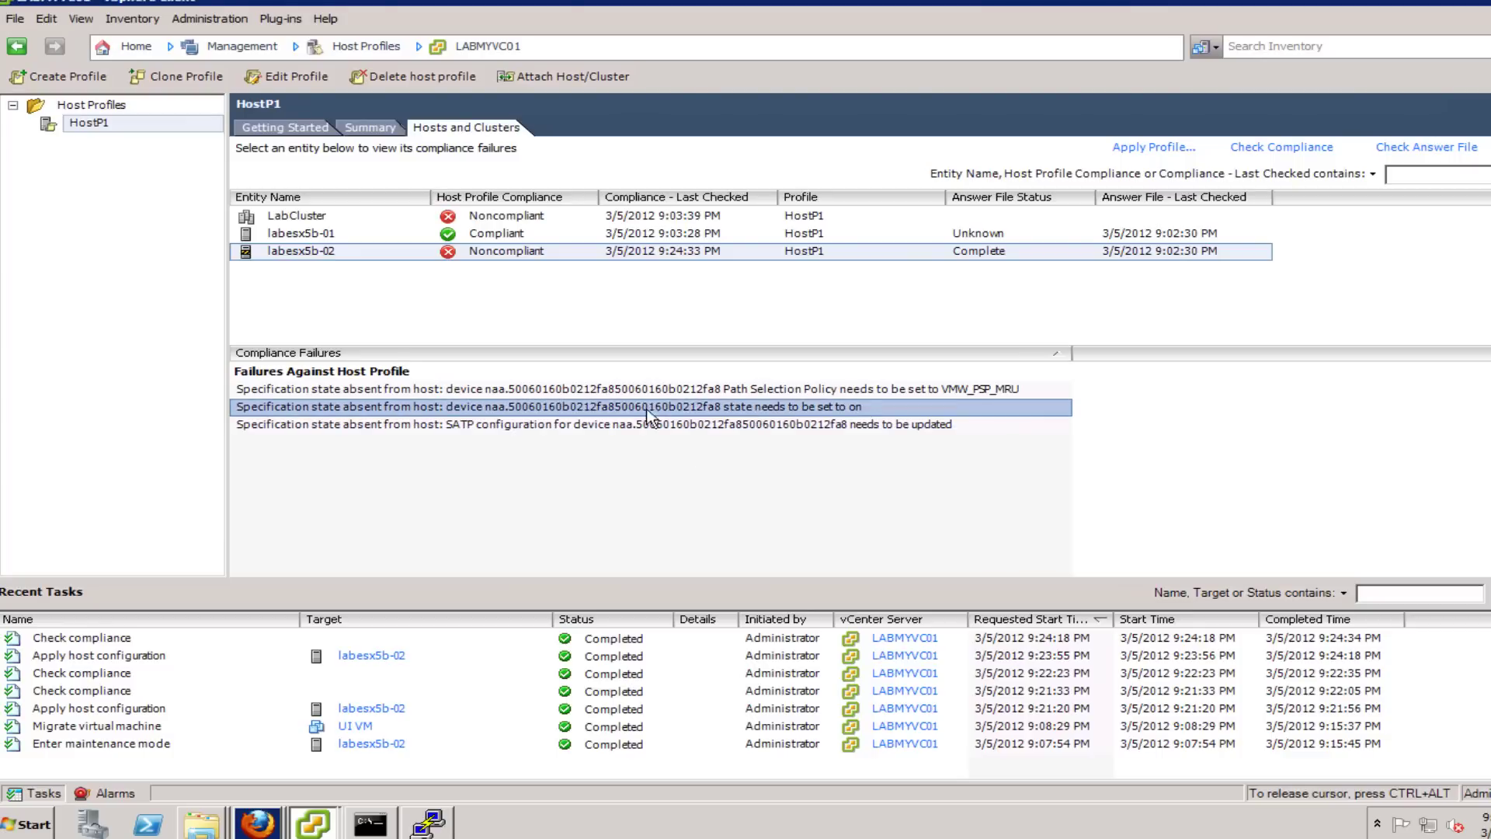
left_click(465, 393)
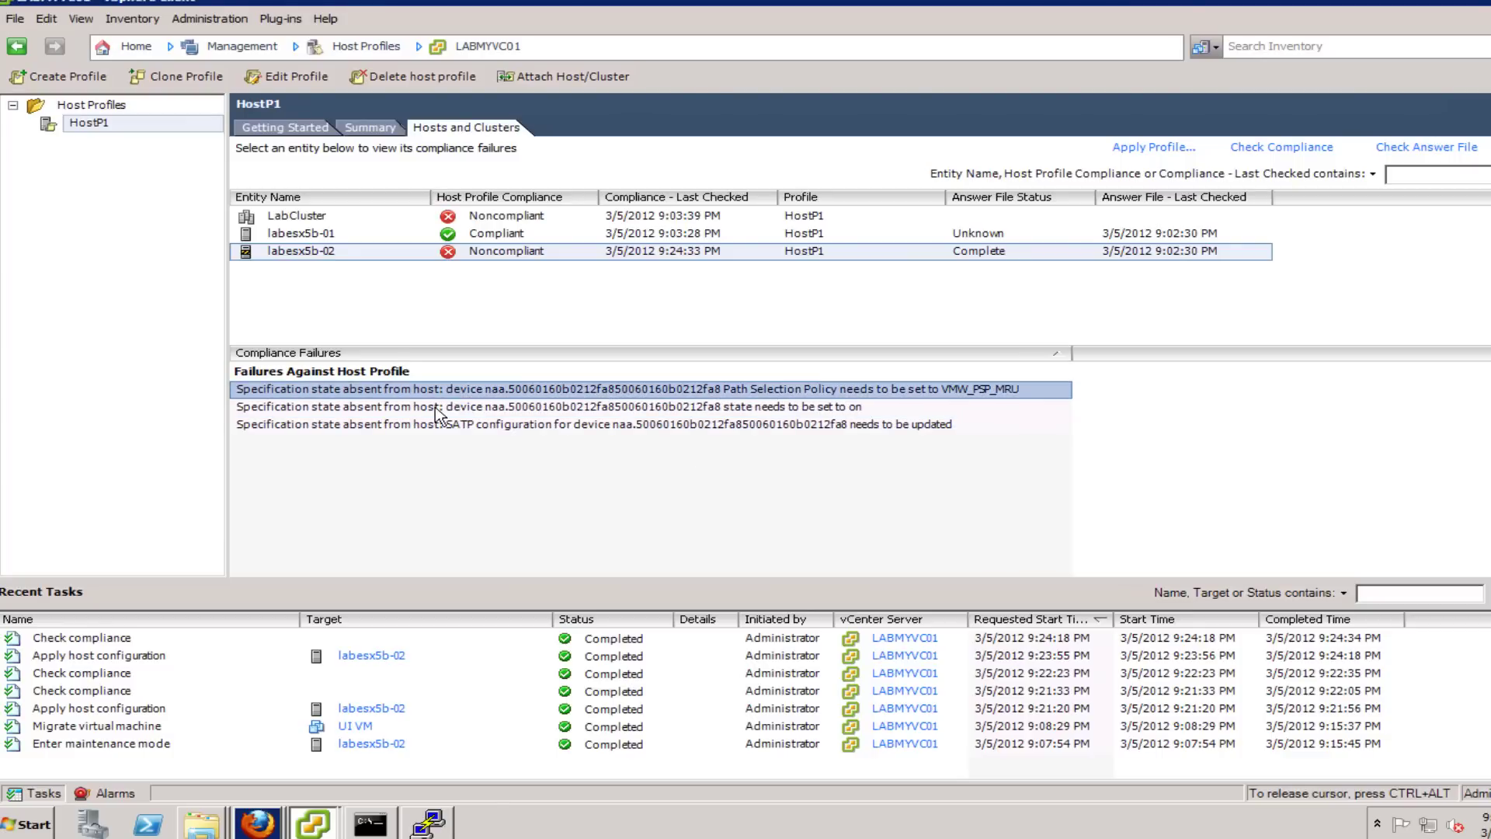
left_click(446, 410)
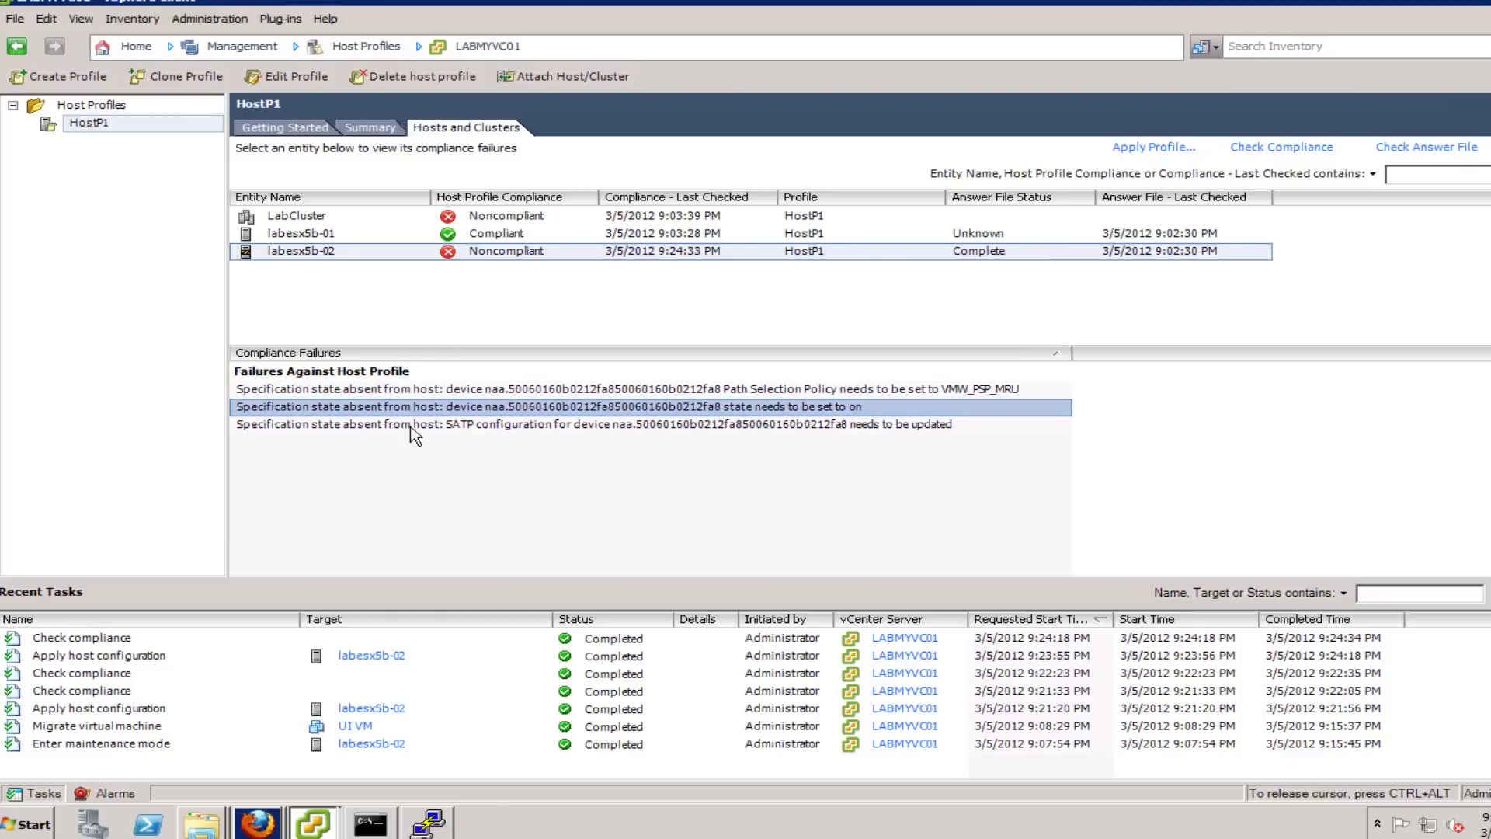
left_click(909, 391)
left_click(843, 412)
Inspect the disk devices on labesx5b-01's Fibre Channel storage adapters, widening the name column to read the full device identifier
left_click(137, 47)
left_click(172, 155)
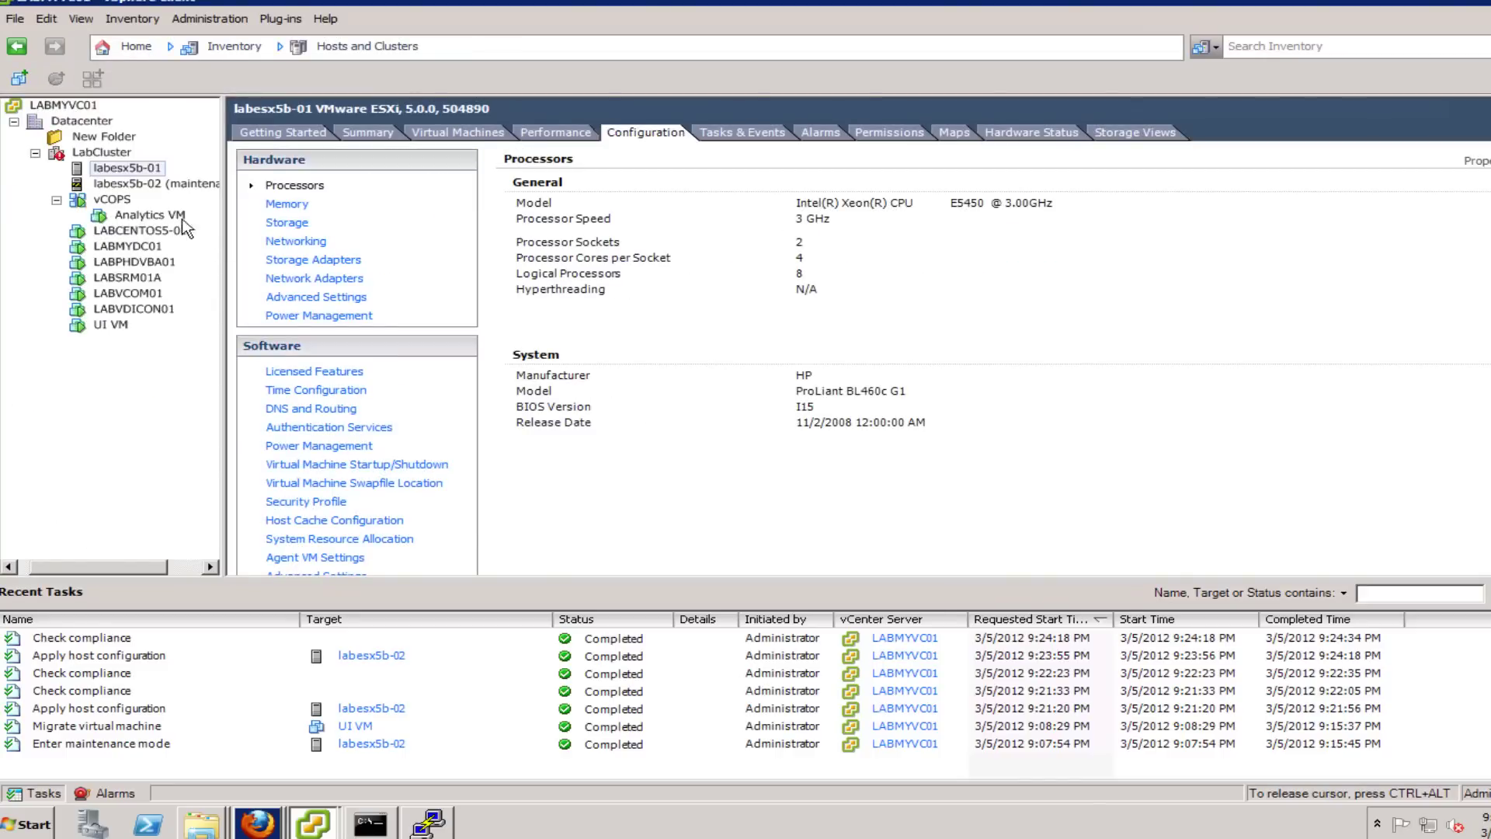
left_click(307, 262)
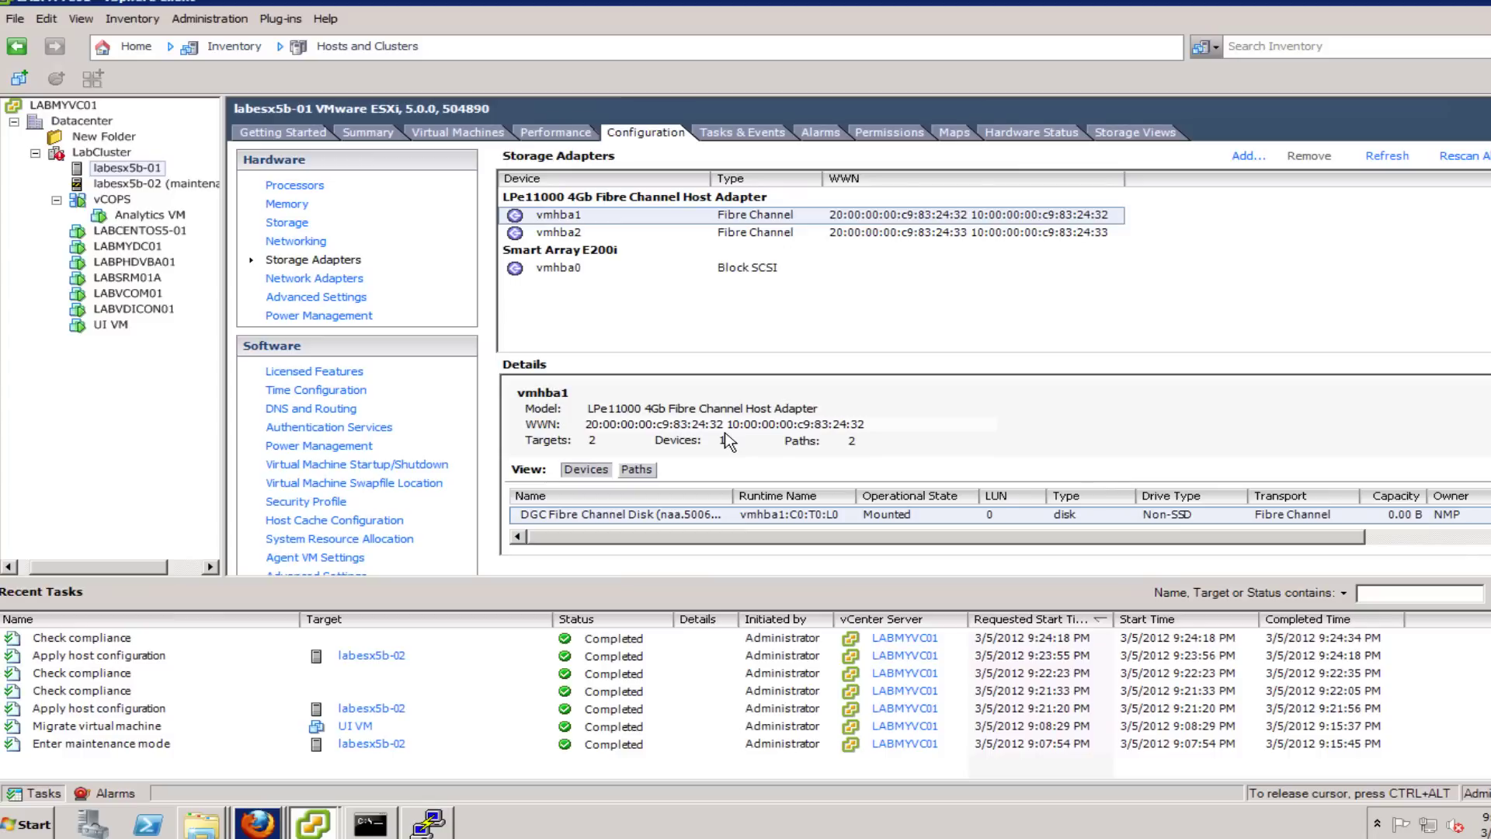
scroll(743, 461, "down", 1)
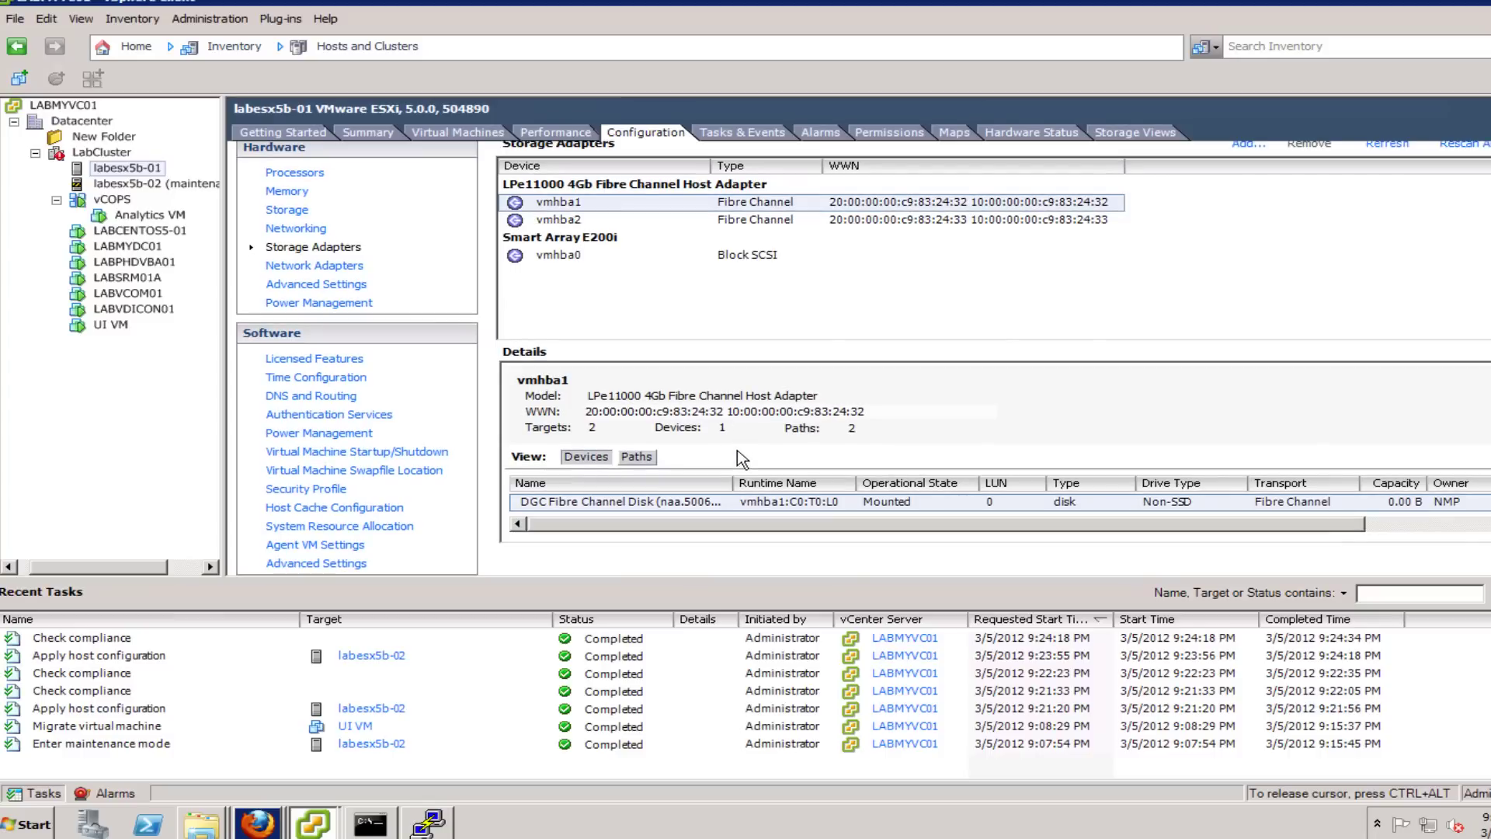
left_click(831, 221)
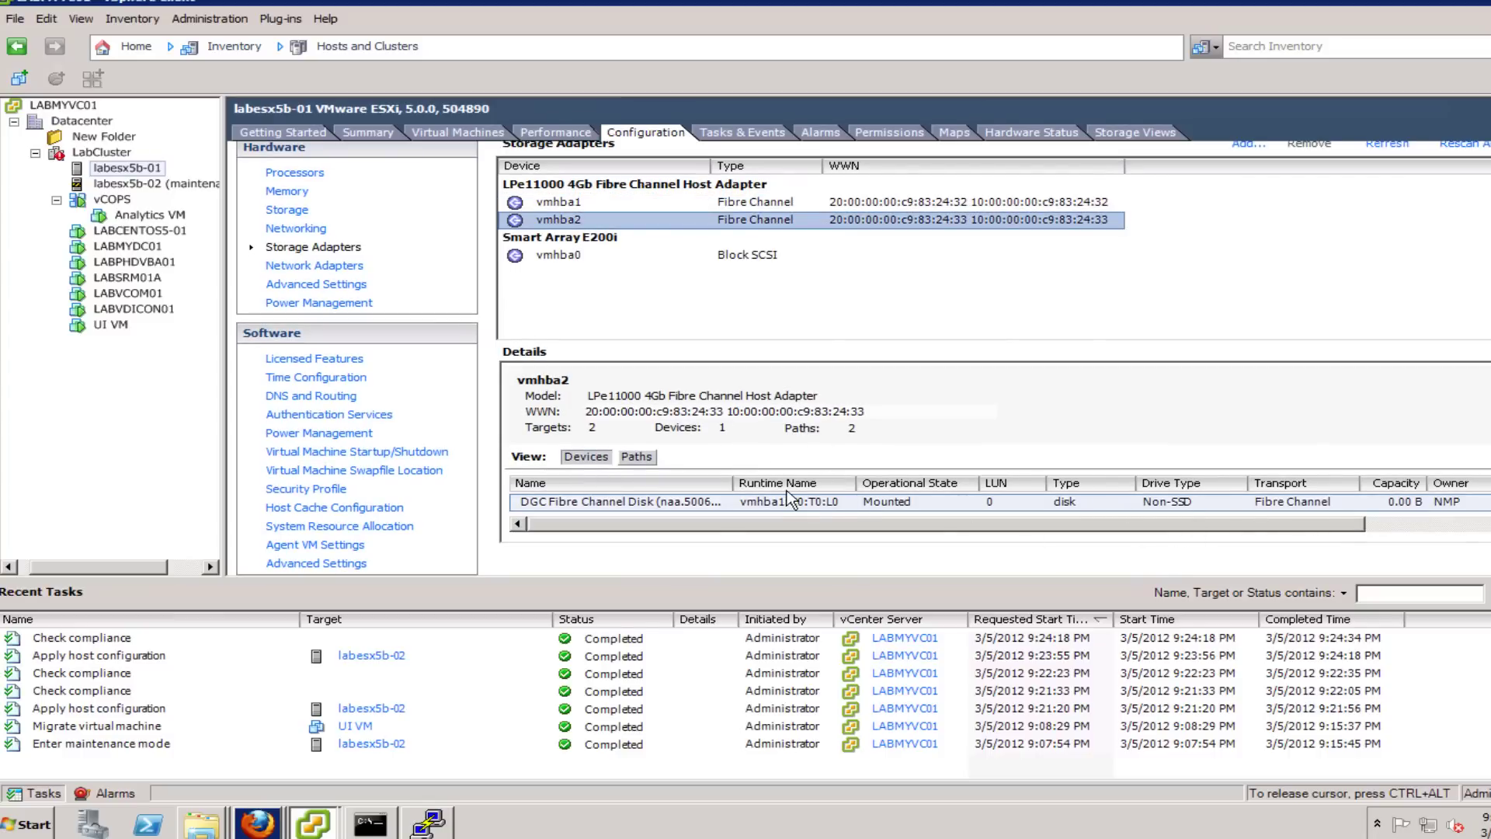
left_click(773, 509)
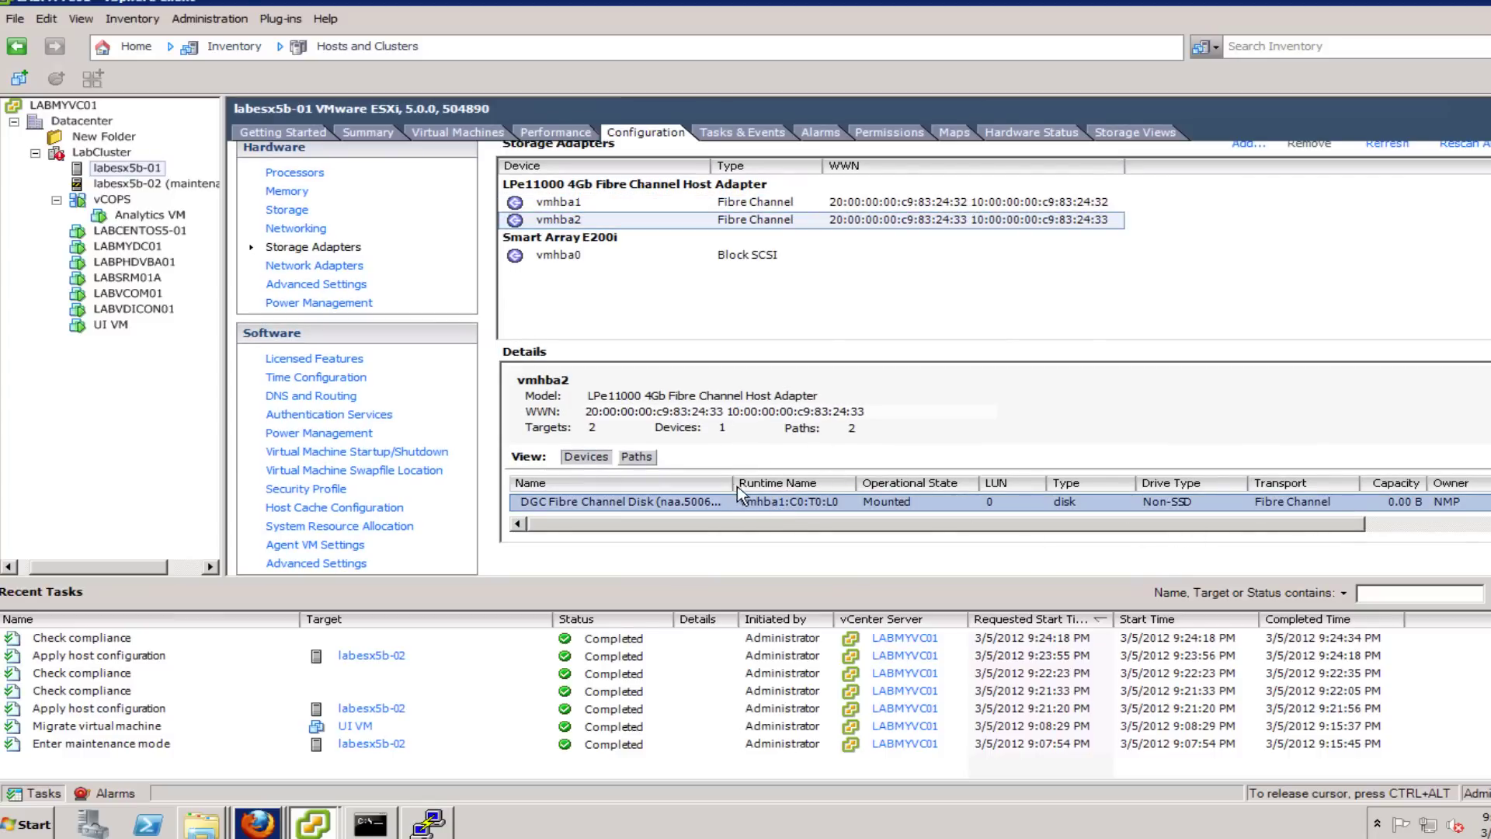
left_click_drag(905, 497, 920, 503)
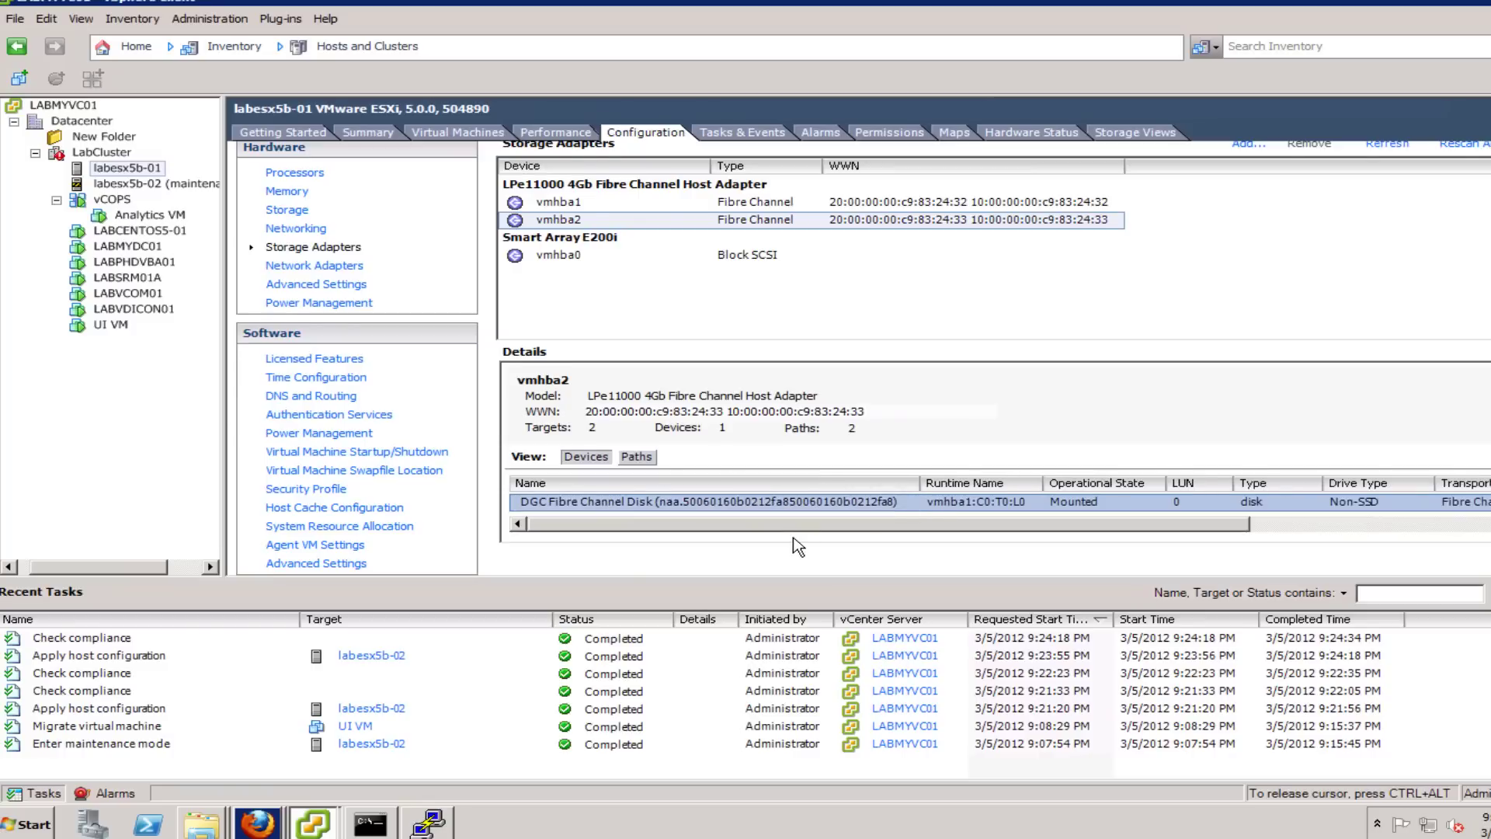
scroll(847, 516, "up", 1)
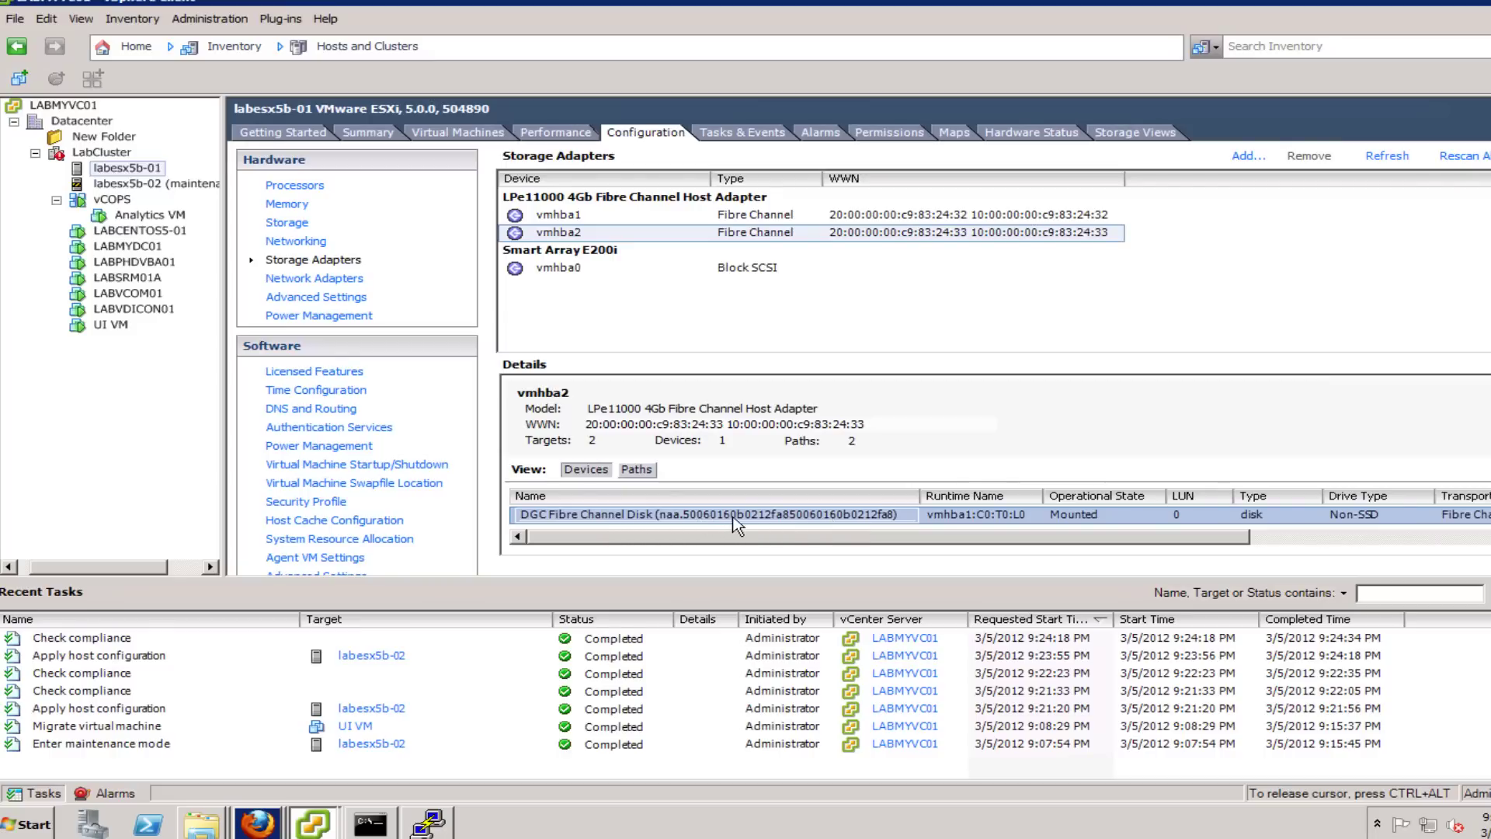
Inspect the devices on labesx5b-02's Fibre Channel storage adapters vmhba2 and vmhba1 for comparison
left_click(112, 185)
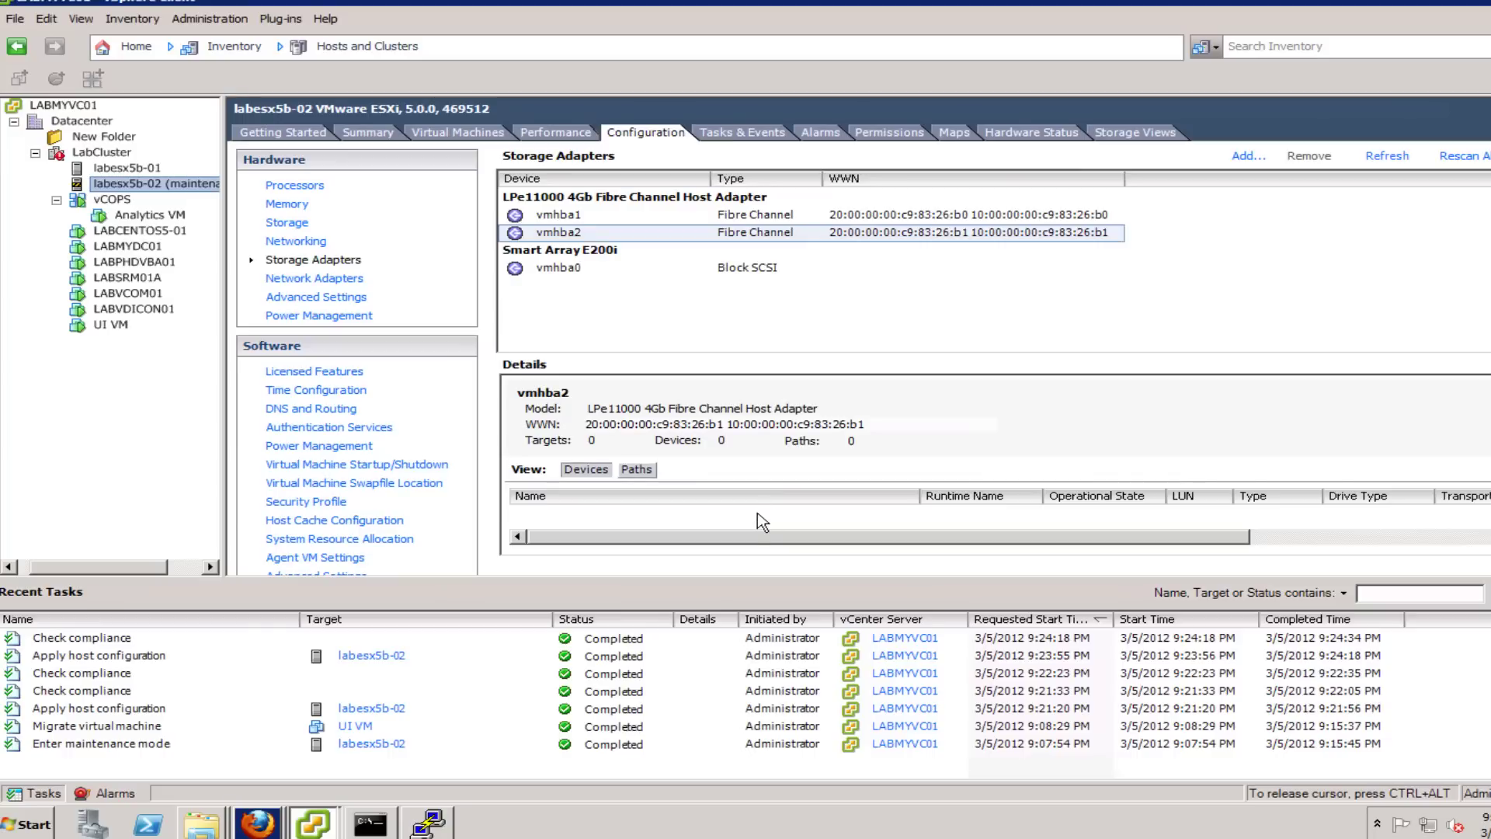
left_click(674, 217)
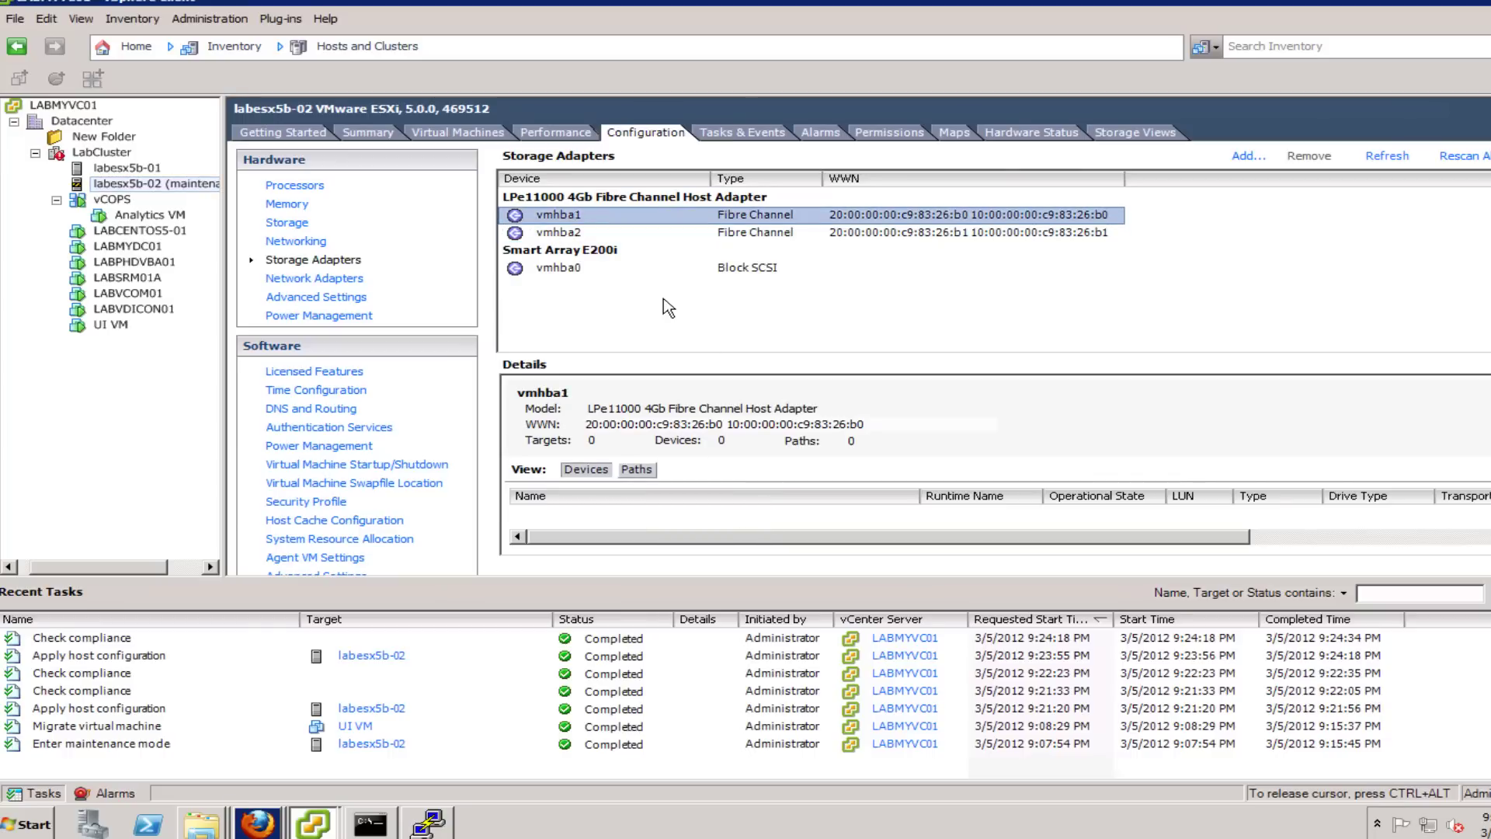
Compare the targets, devices and paths on labesx5b-02's Fibre Channel adapters vmhba1 and vmhba2 with those on labesx5b-01's vmhba1
left_click(750, 235)
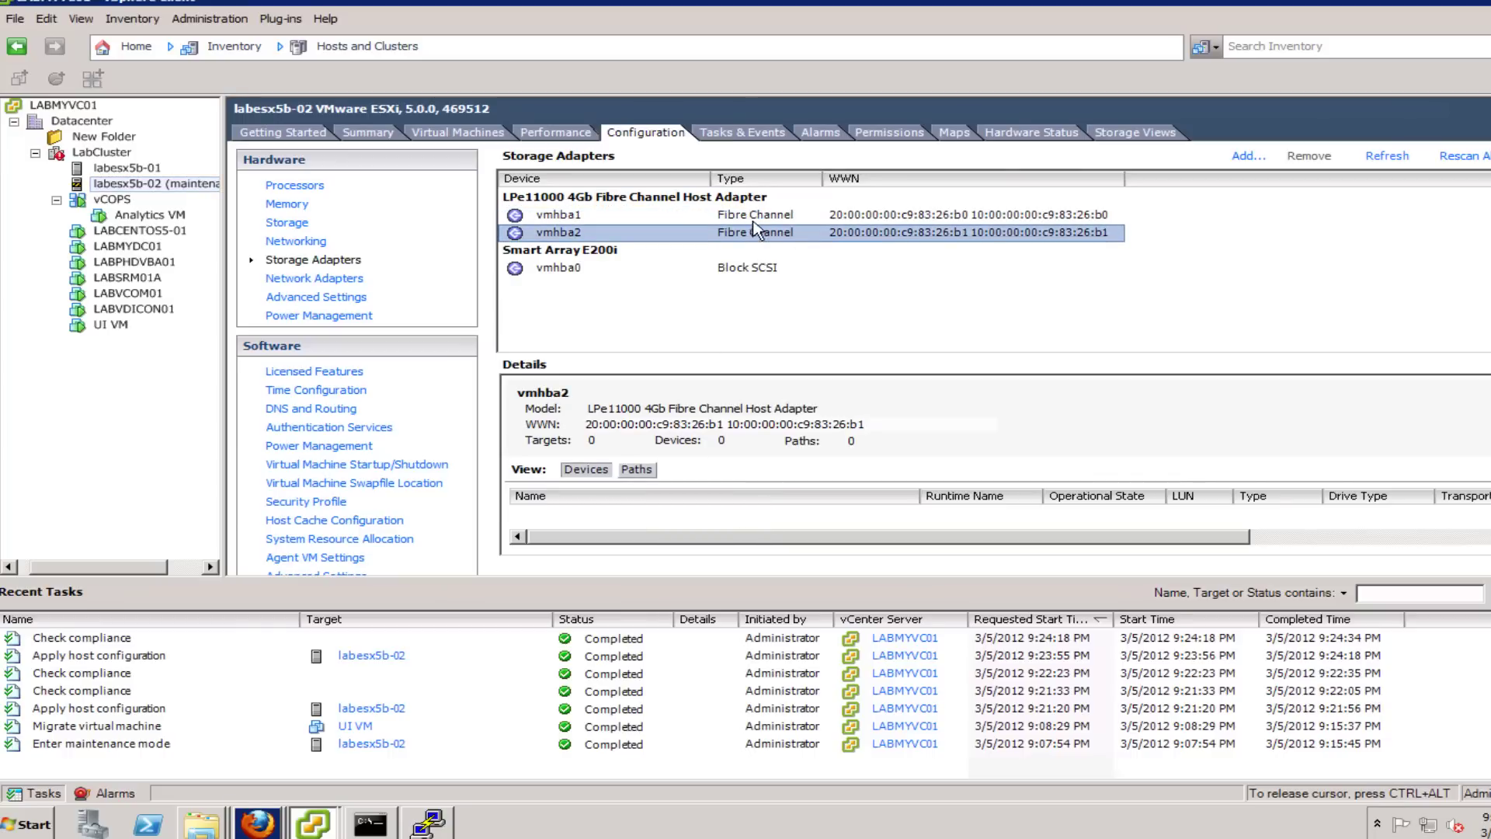
key("Up")
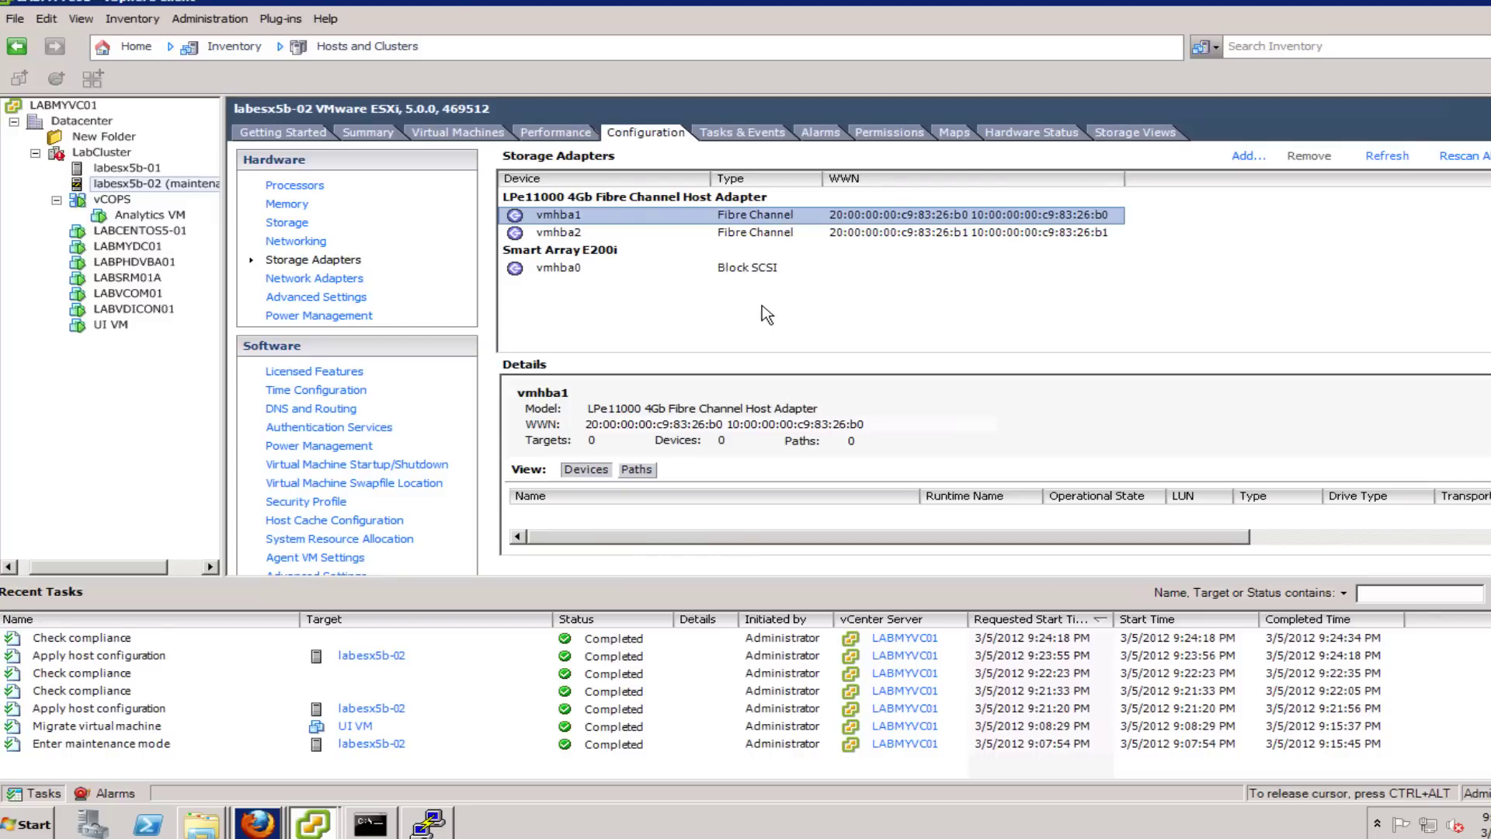
left_click(765, 233)
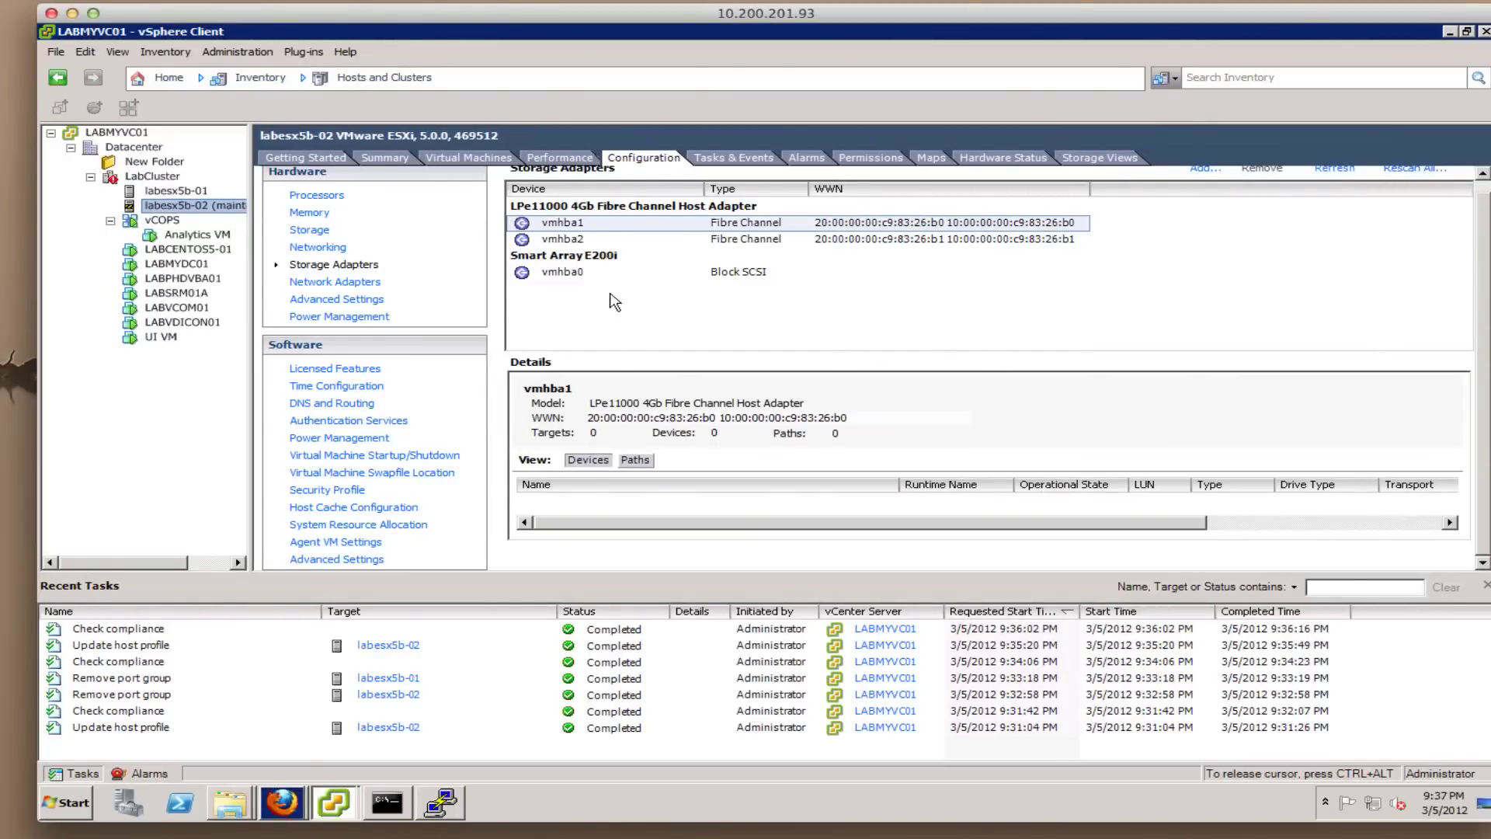
left_click(177, 192)
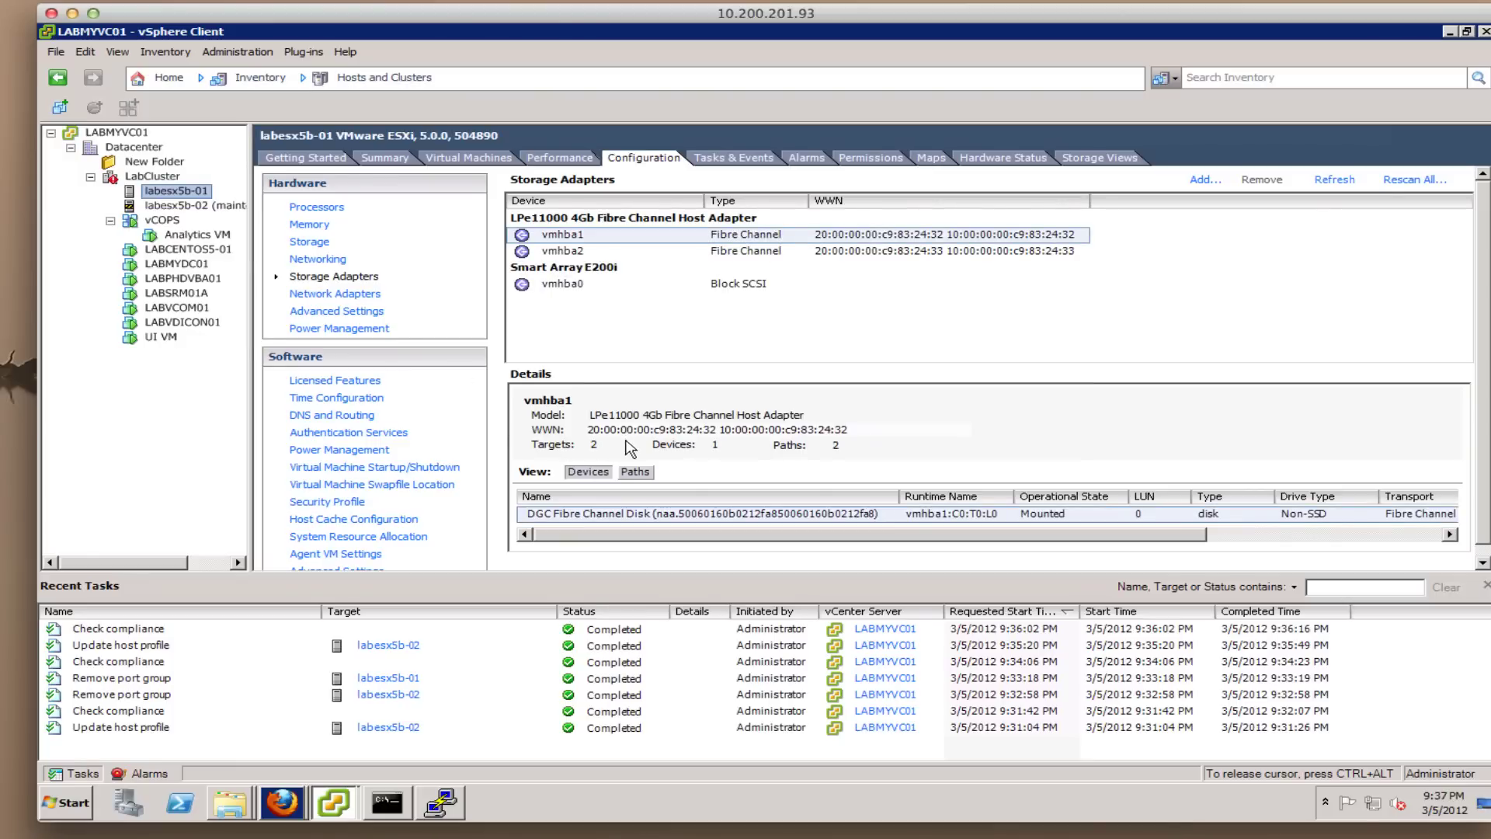
left_click(188, 206)
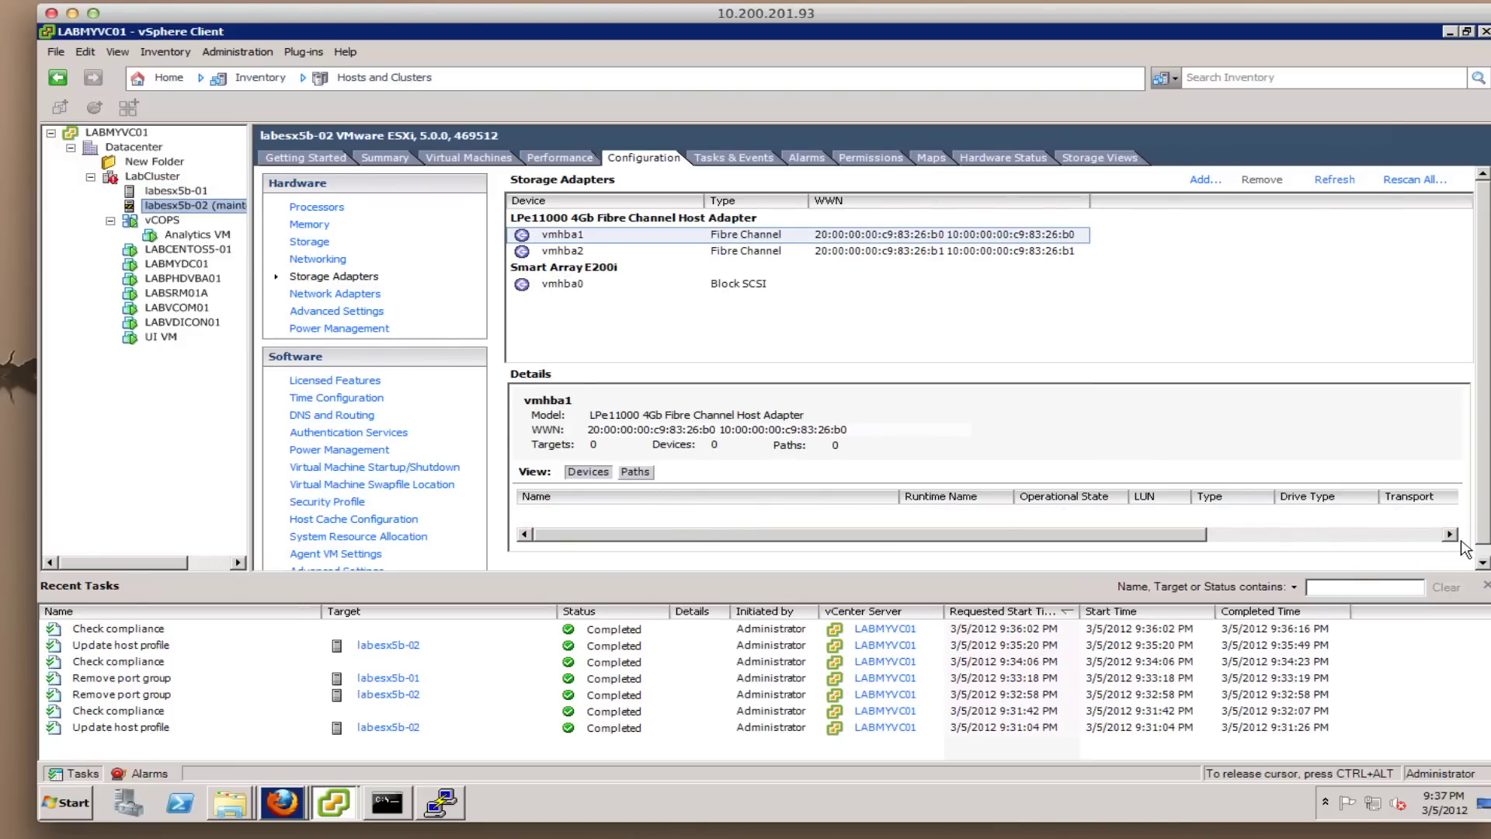
left_click(1482, 562)
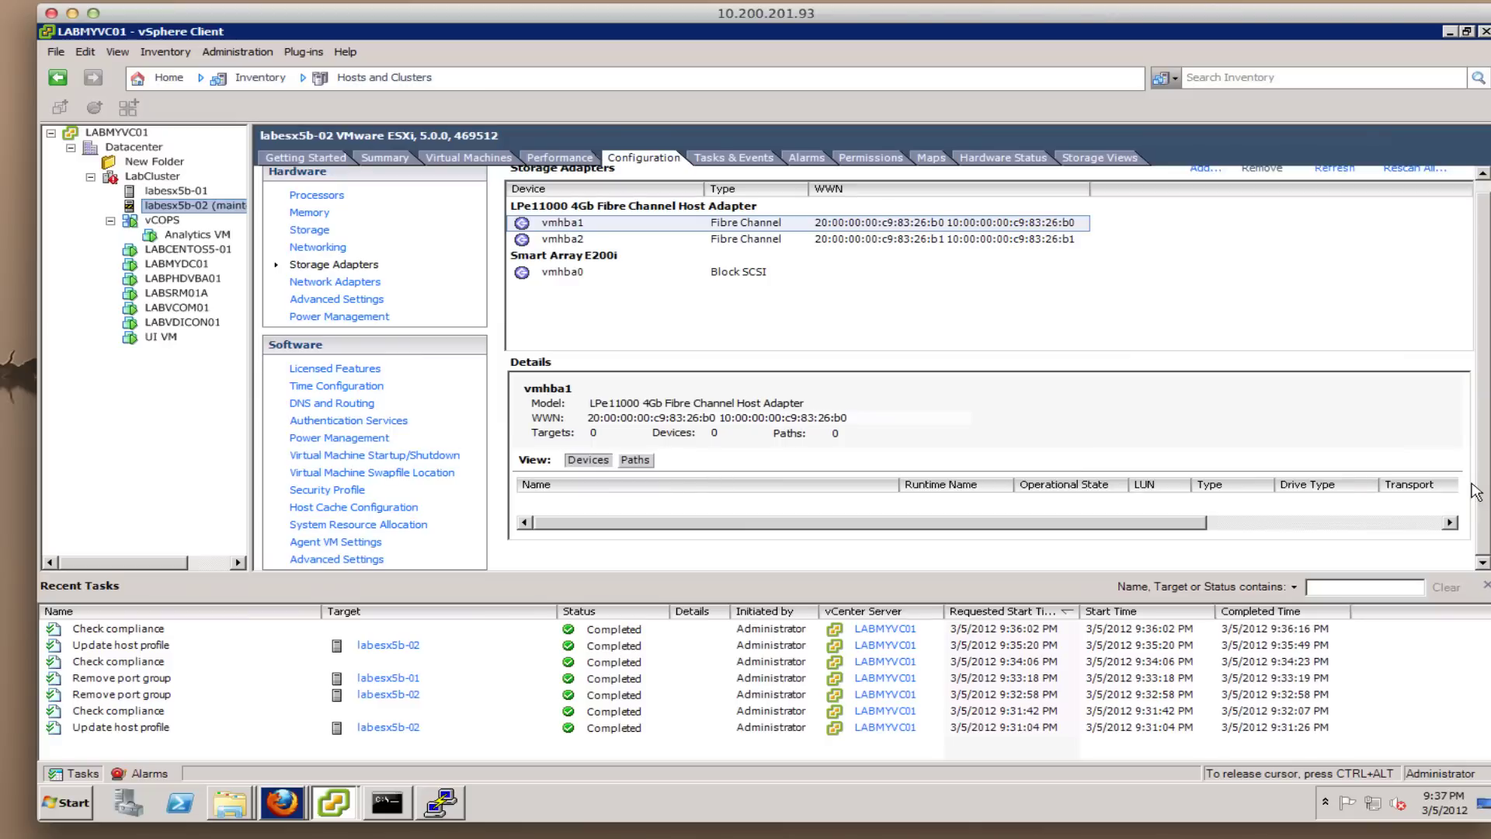
scroll(1483, 458, "up", 1)
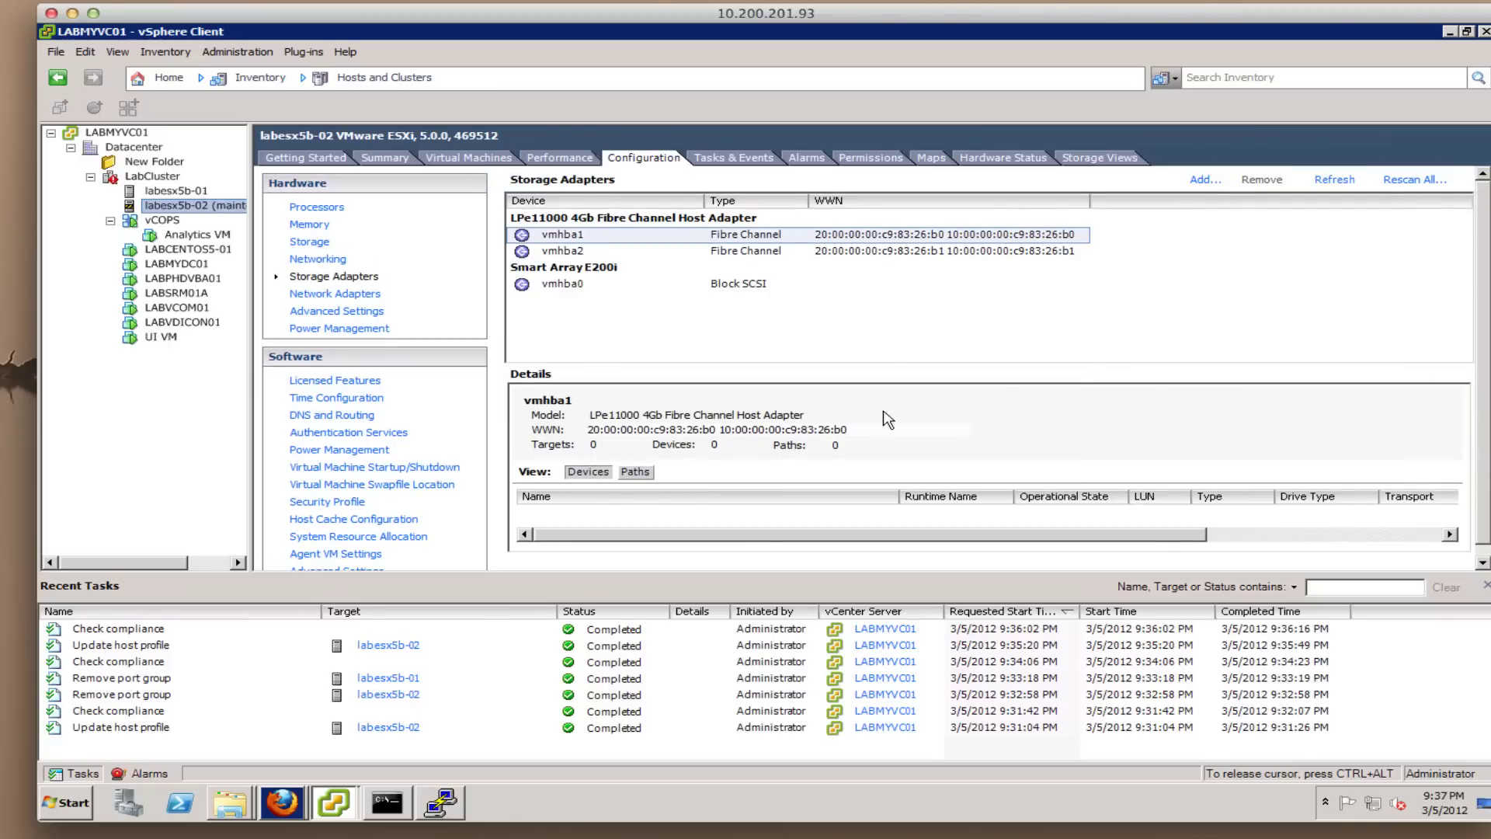
left_click(584, 252)
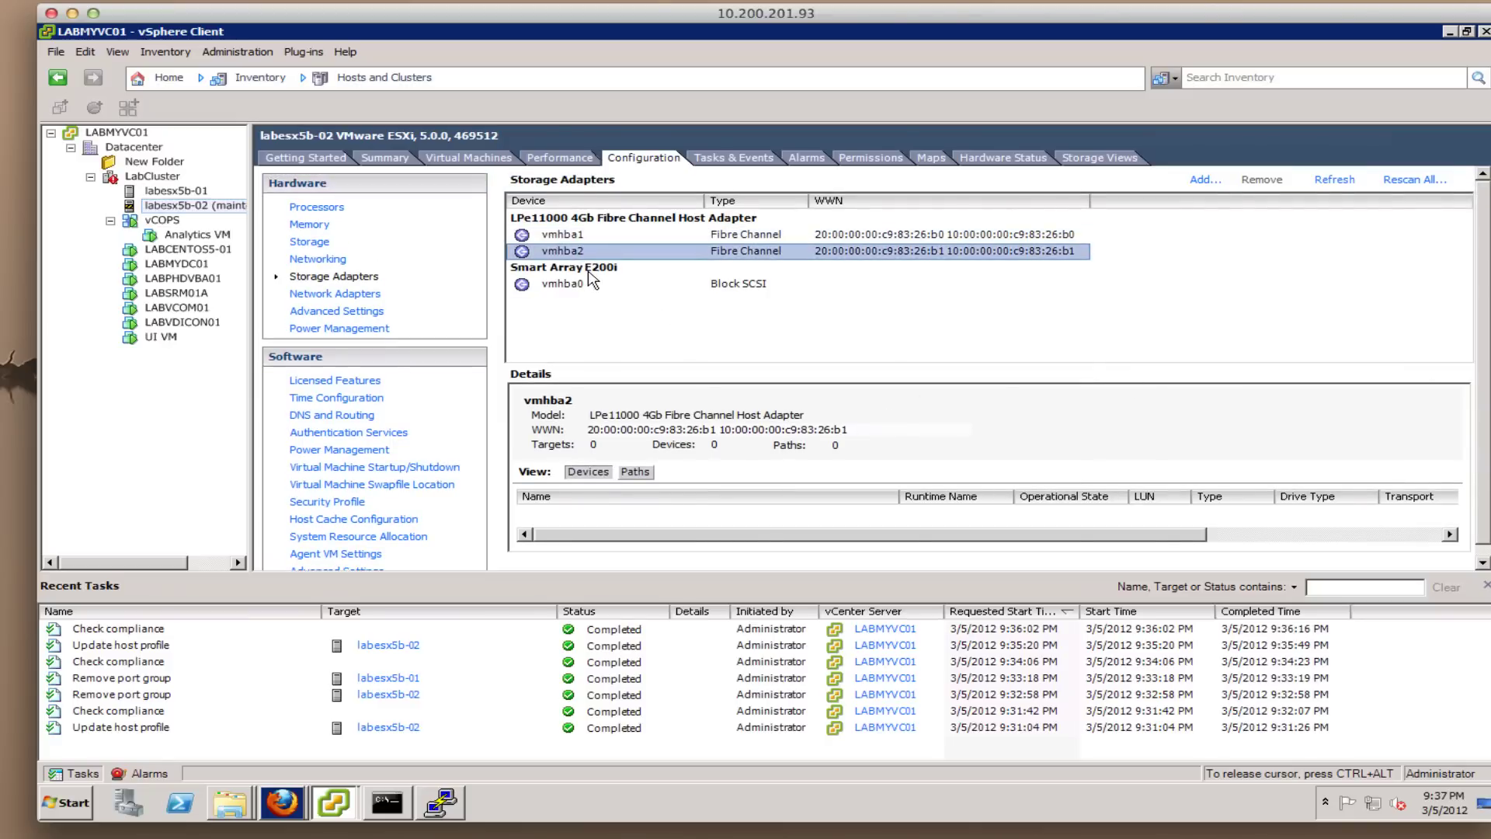
Take host labesx5b-02 out of maintenance mode
right_click(186, 208)
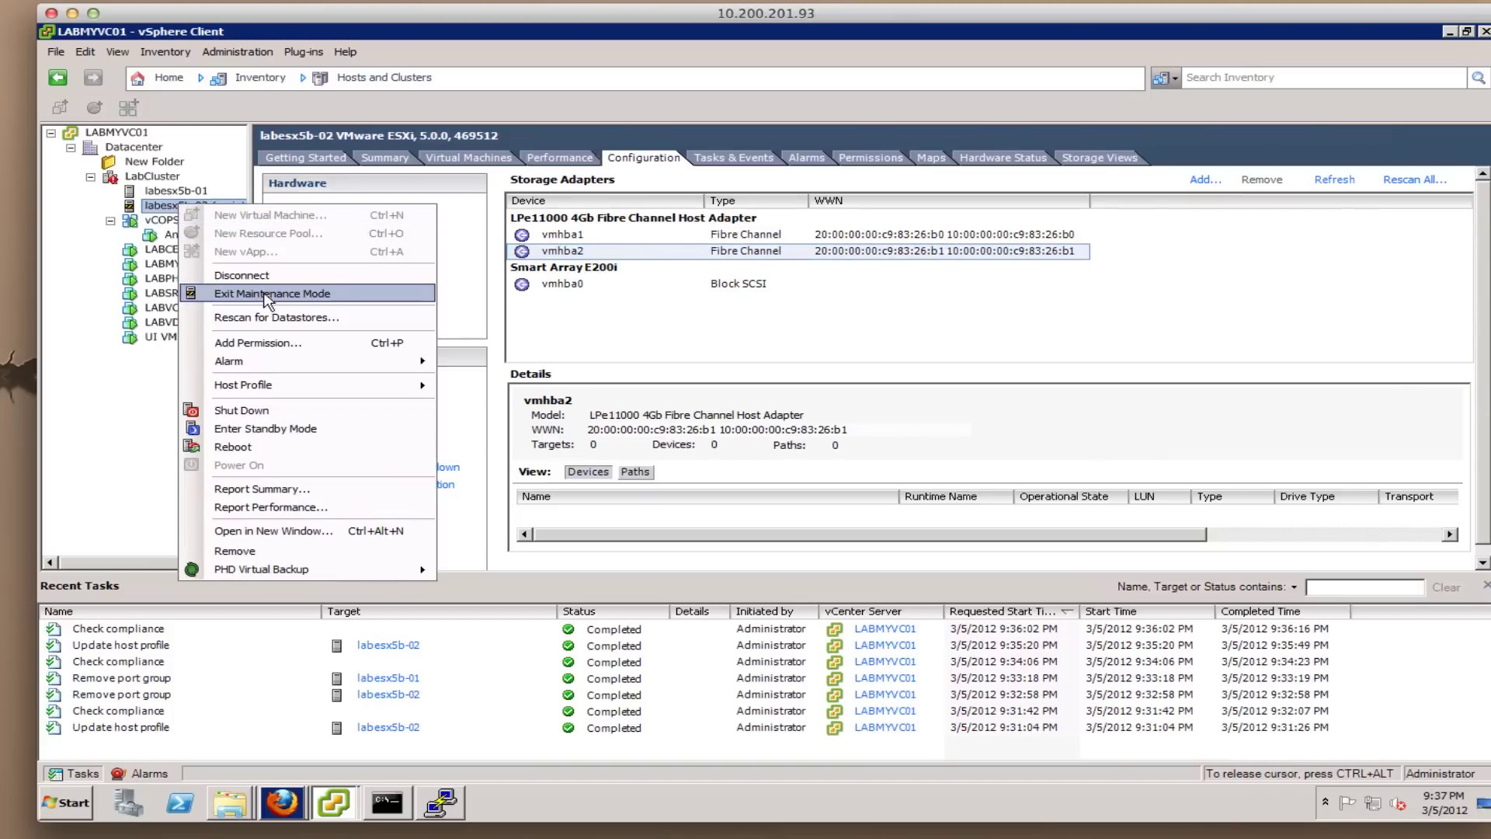
left_click(308, 295)
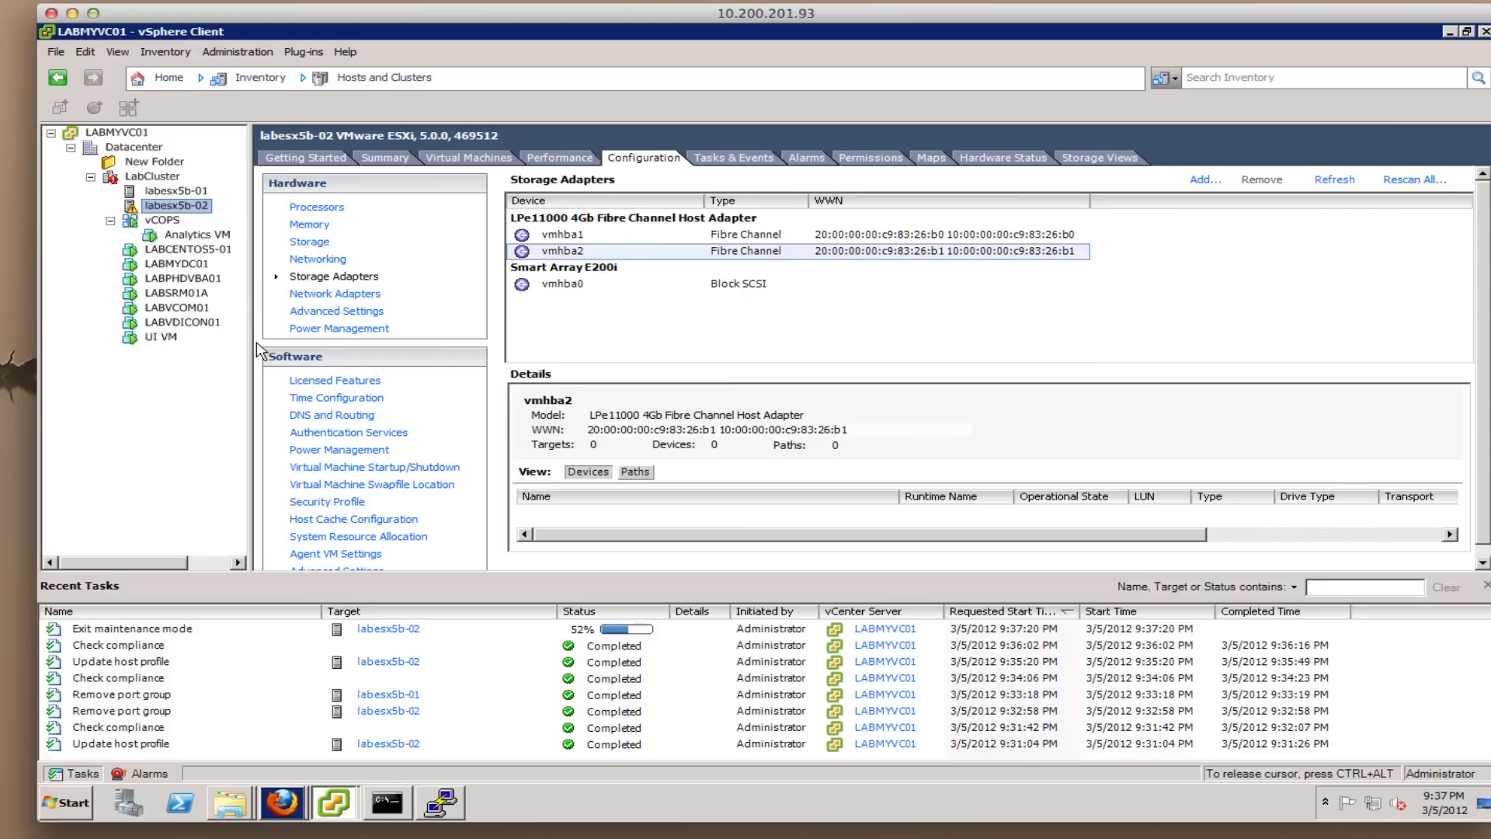
scroll(922, 509, "right", 2)
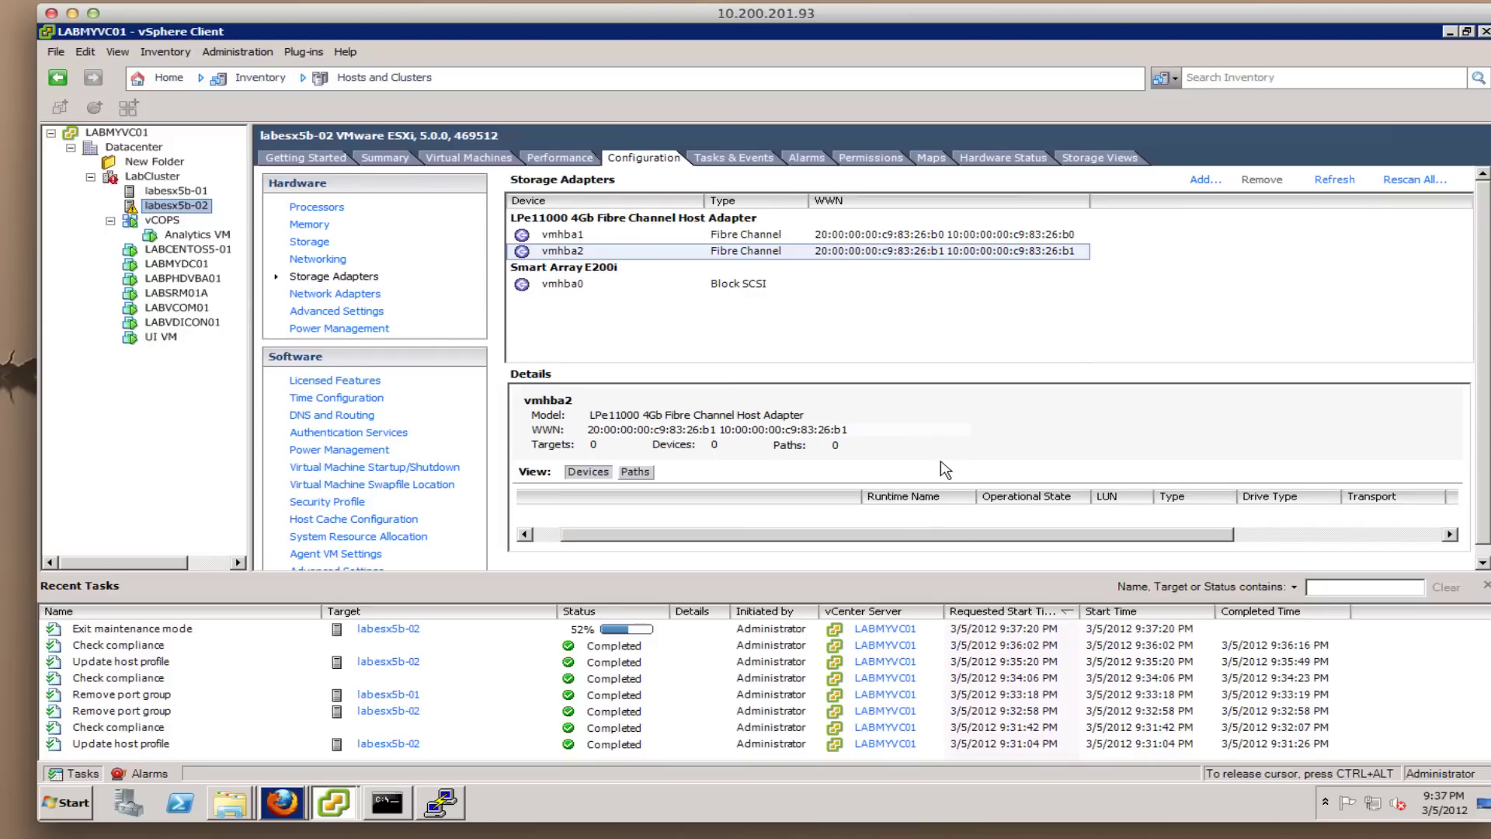